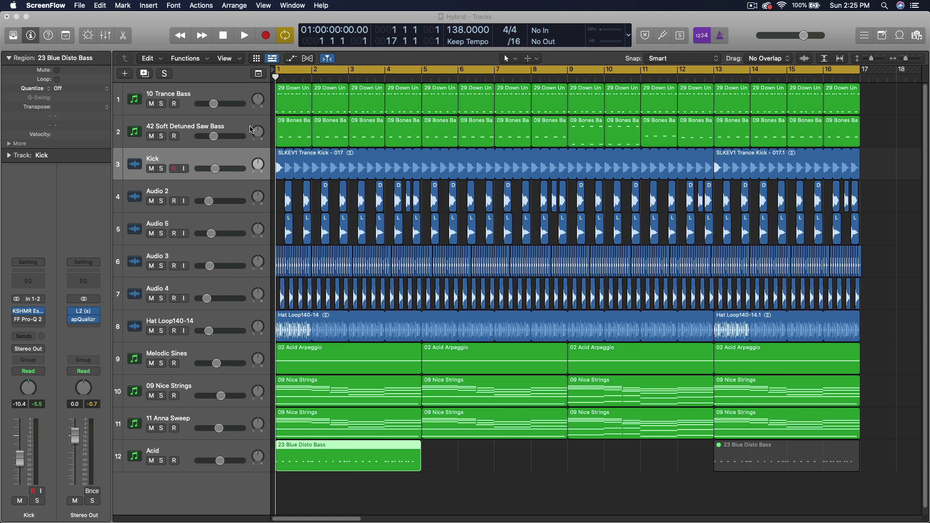
Open the Hybrid_x64 instrument on the 10 Trance Bass track
left_click(209, 92)
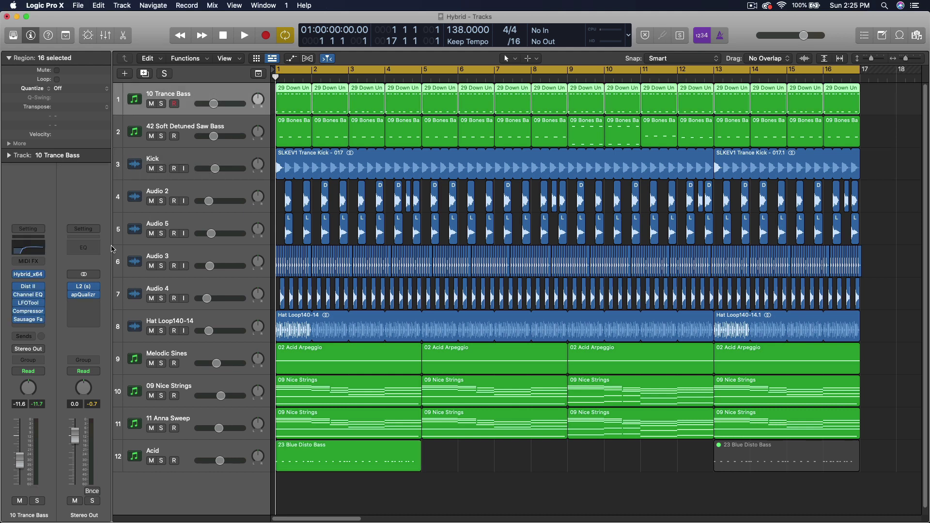
left_click(29, 276)
left_click_drag(344, 137, 264, 95)
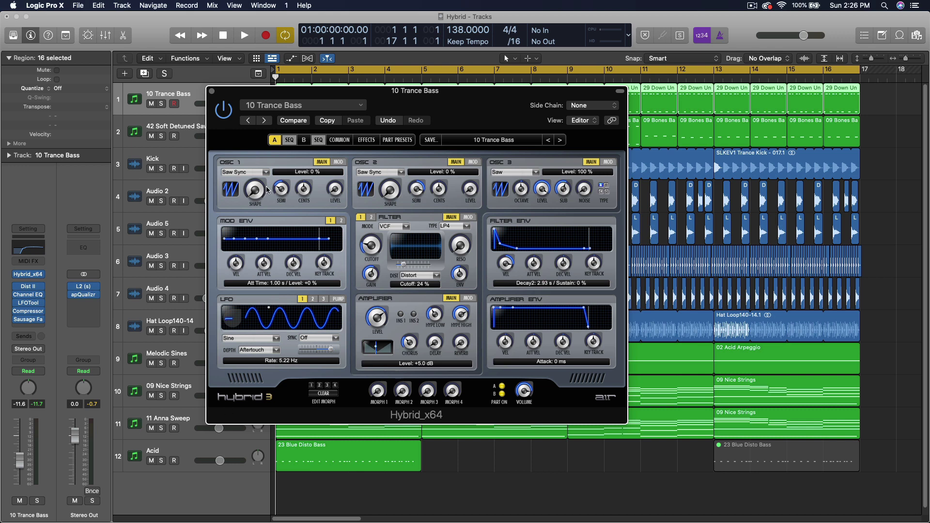
Review Hybrid's common settings, the Part A step sequencer, and the waveform choices for oscillator 1 in Part A
left_click(339, 141)
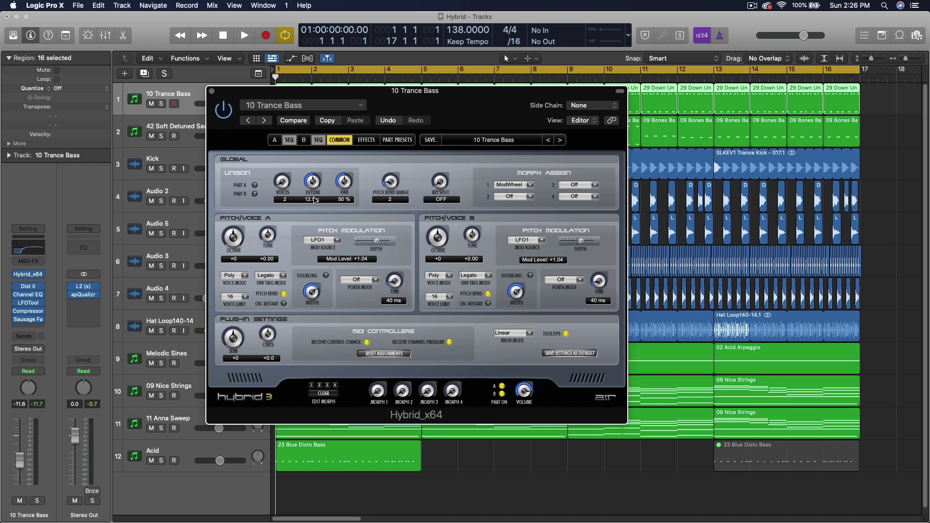
left_click(289, 140)
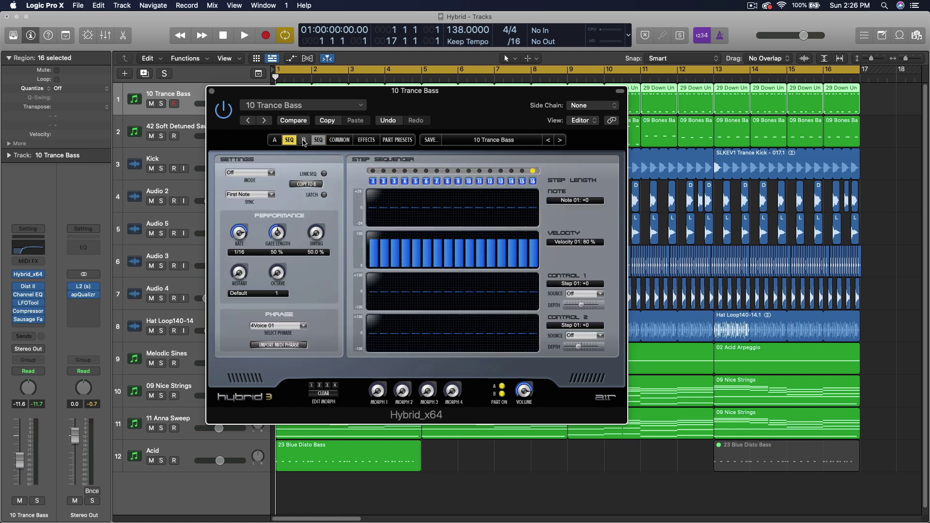
left_click(274, 140)
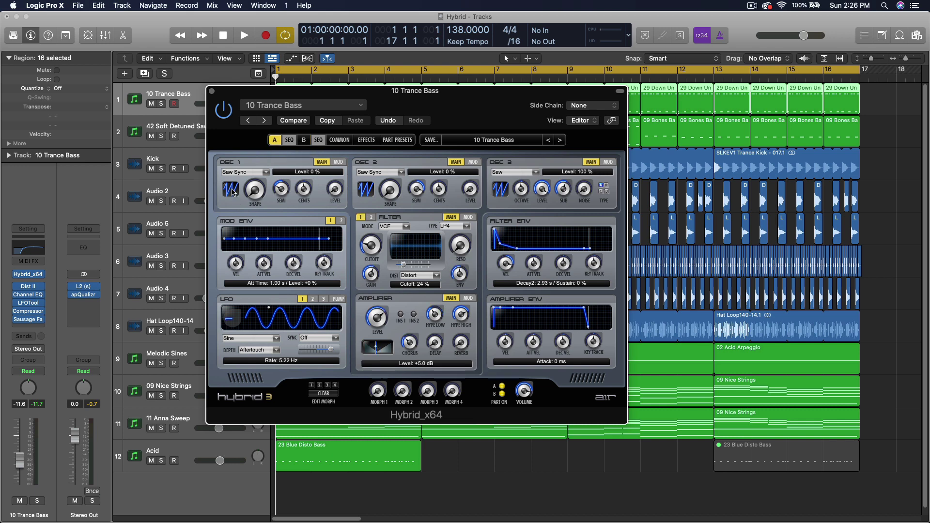
left_click(265, 172)
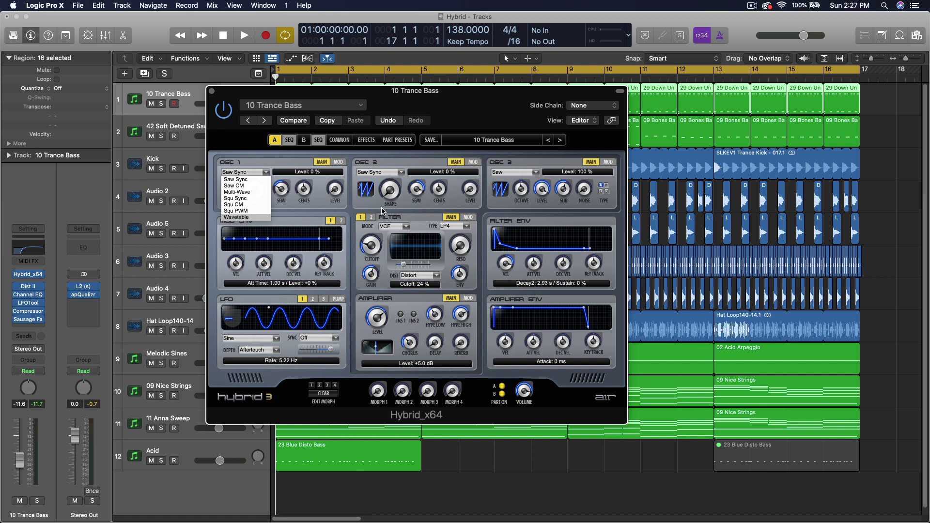
left_click(491, 209)
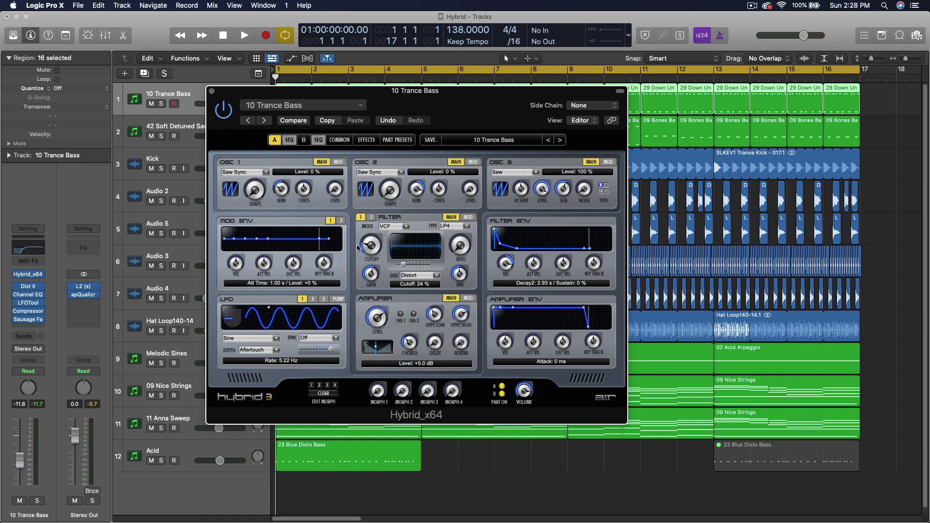
Examine the effects available for Hybrid's Part A Insert 1, leave it set to None, and close the instrument
left_click(367, 139)
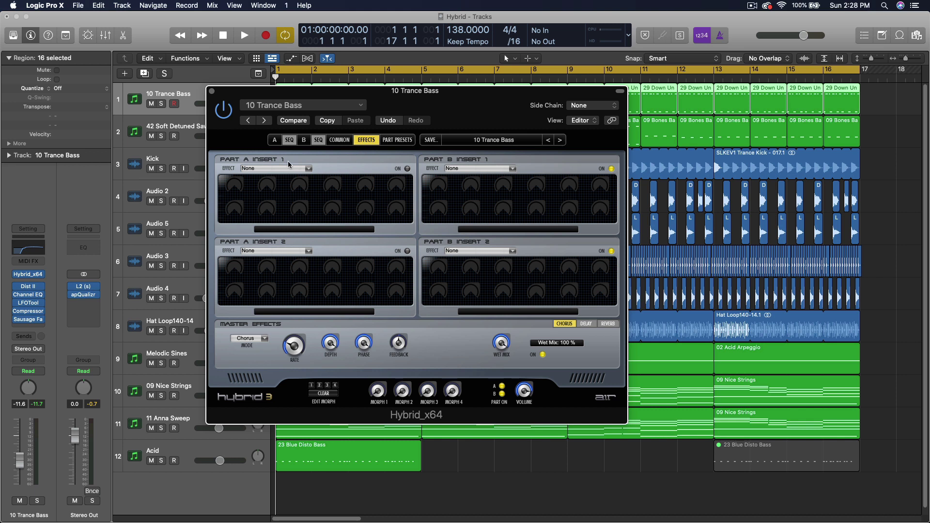
left_click(309, 169)
scroll(289, 188, "down", 3)
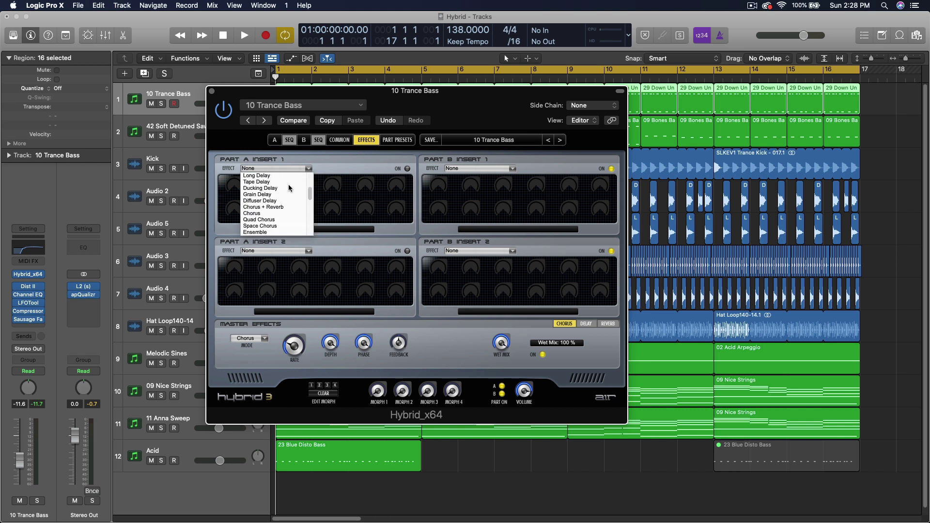
scroll(289, 188, "down", 8)
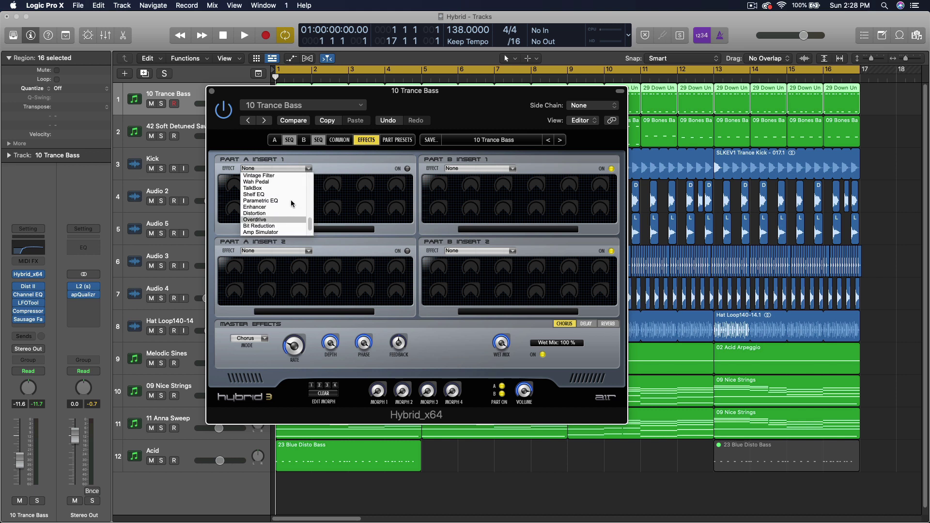
scroll(291, 203, "up", 12)
scroll(291, 203, "down", 5)
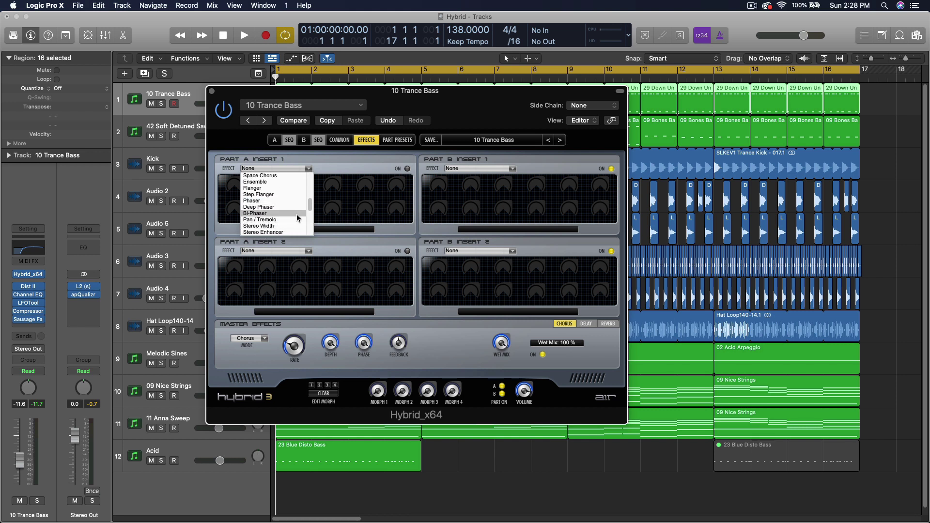
scroll(291, 222, "down", 4)
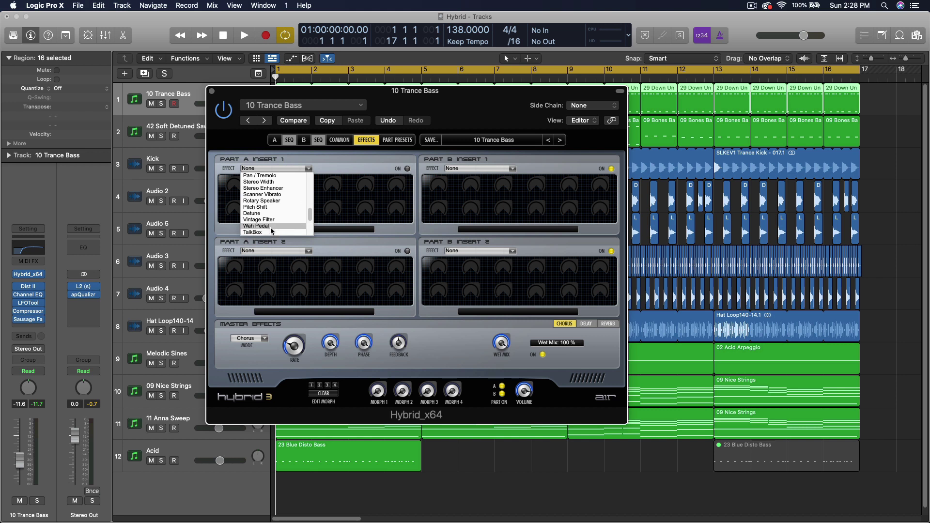
scroll(278, 230, "up", 10)
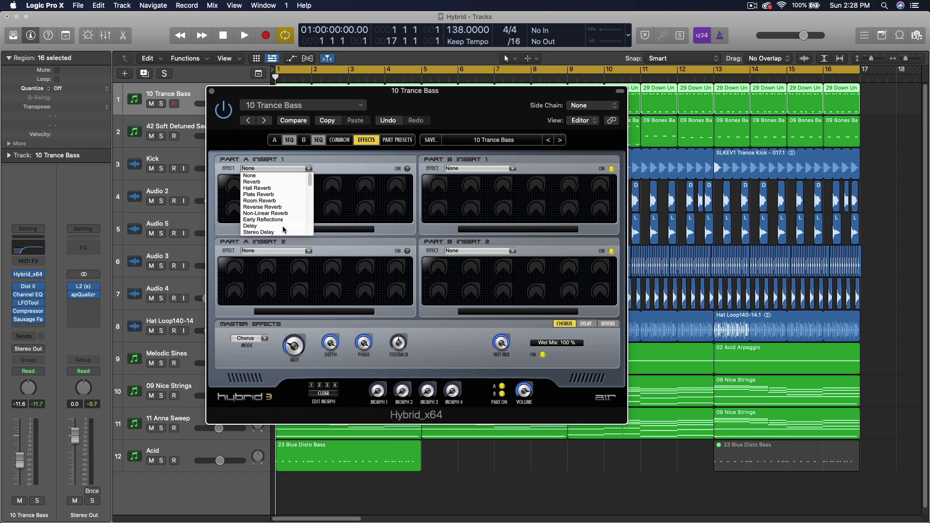
left_click(357, 169)
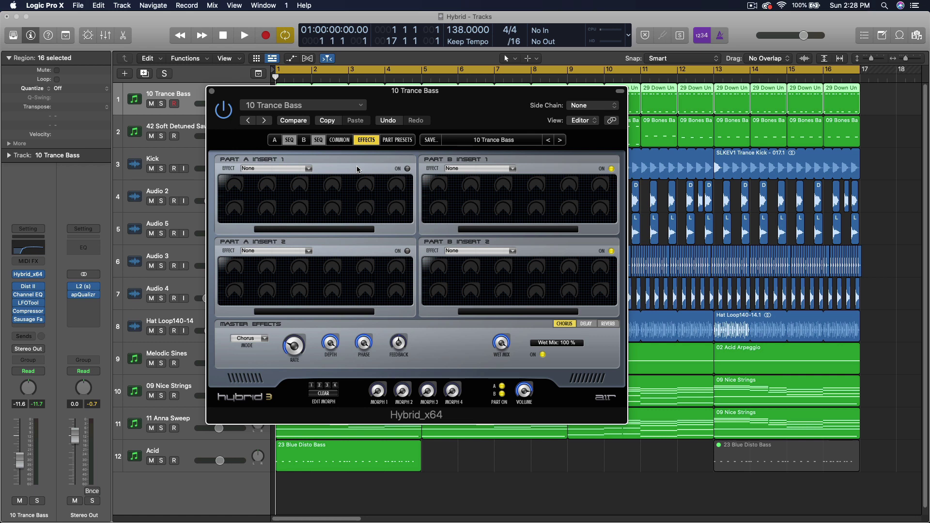
left_click(212, 91)
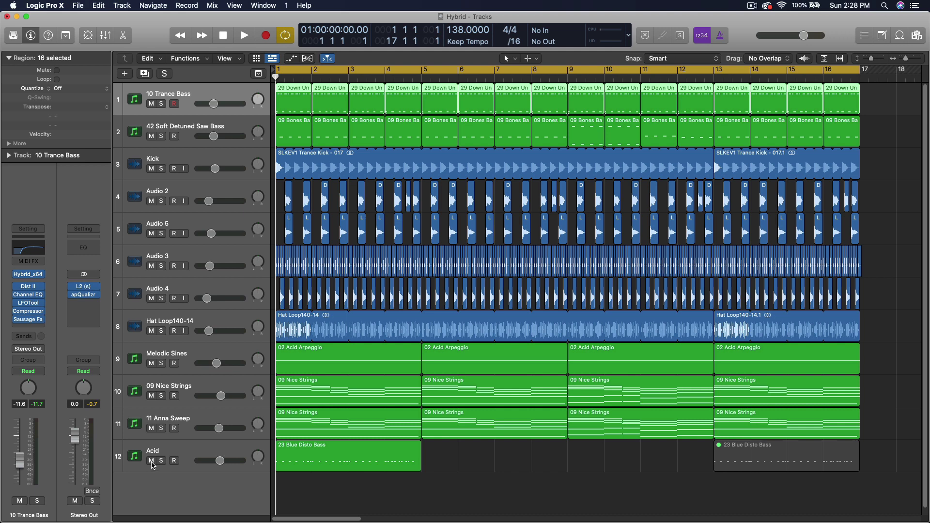
Play the arrangement with the Acid track muted, unmute it during playback, and stop
left_click(151, 460)
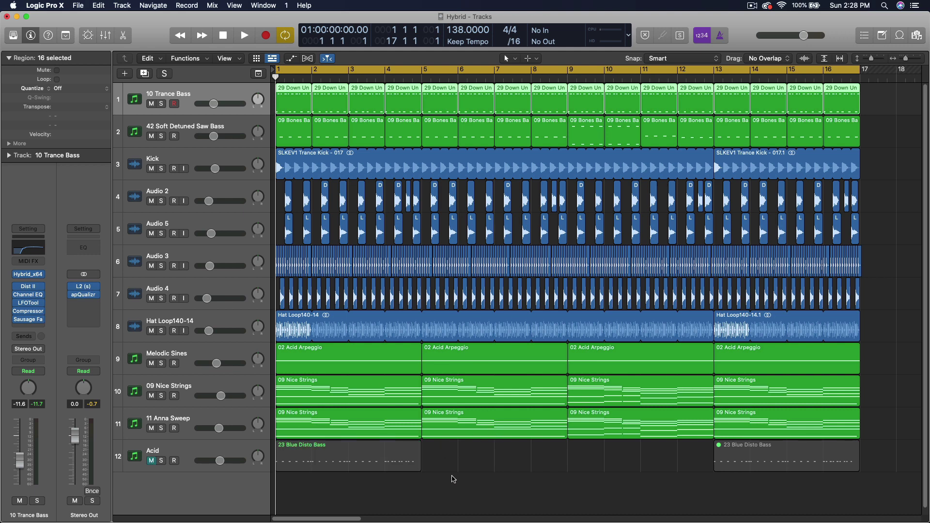
key("space")
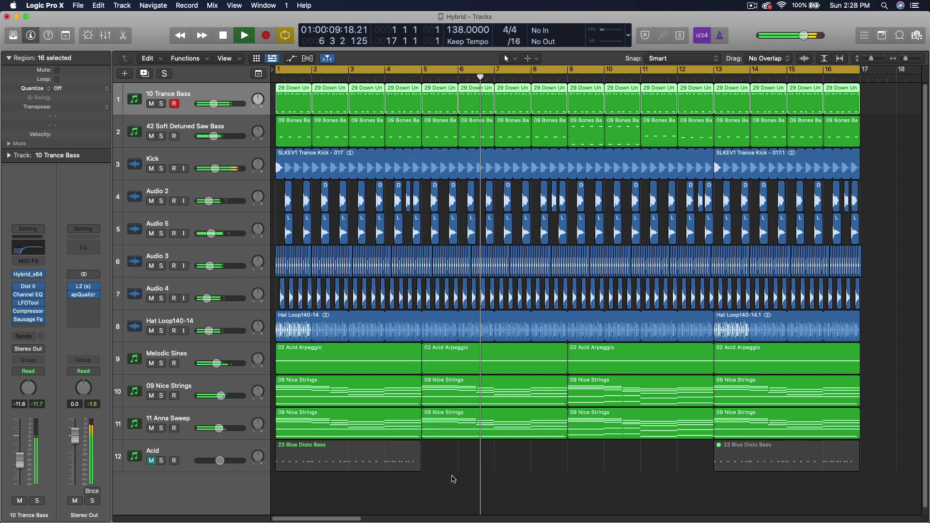
left_click(151, 461)
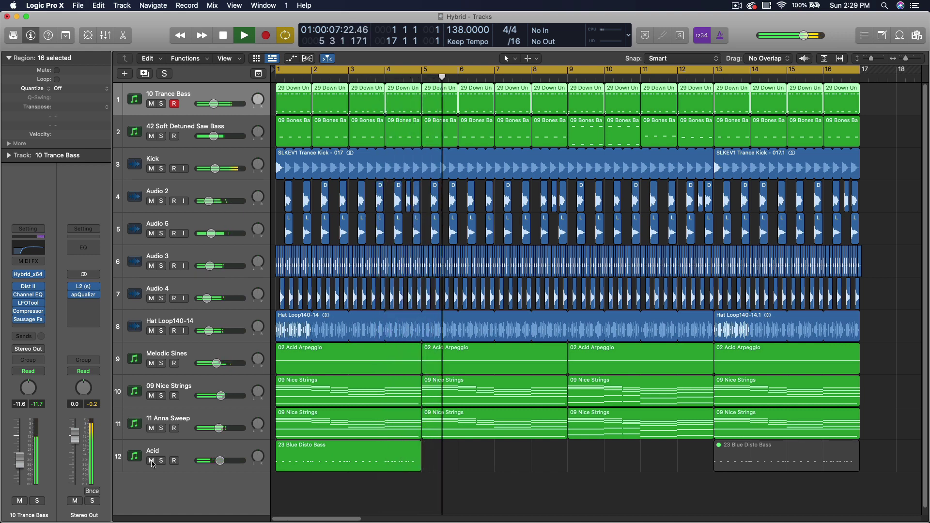
key("space")
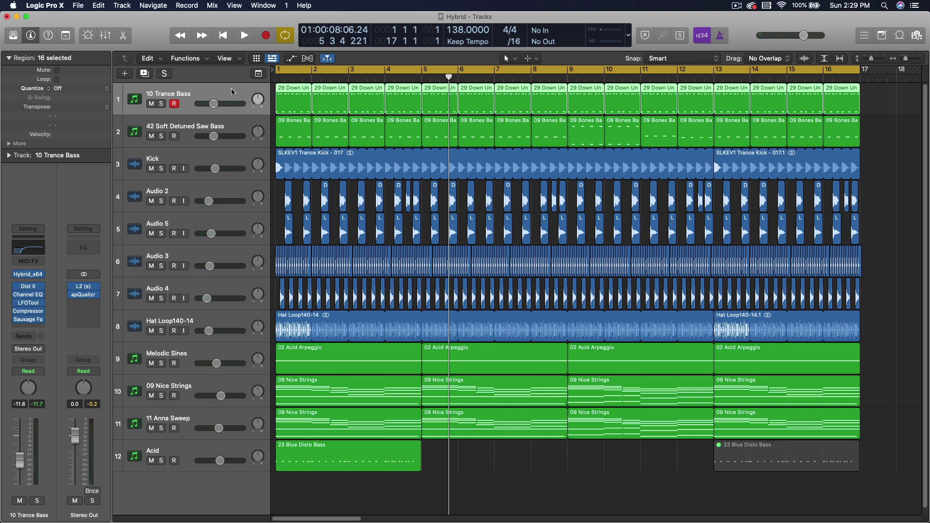
Solo the 10 Trance Bass track and audition it with Hybrid's Part A page open
left_click(29, 275)
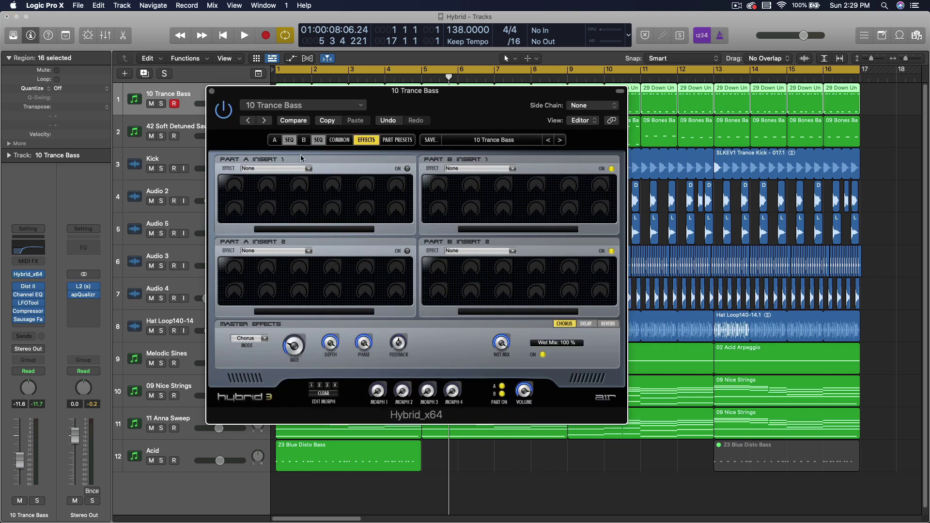
left_click(274, 140)
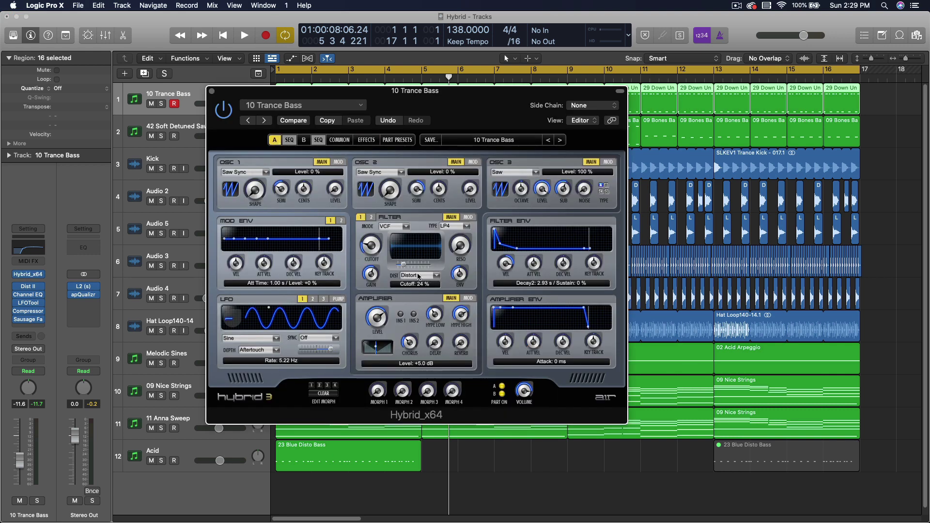
left_click(161, 104)
key("space")
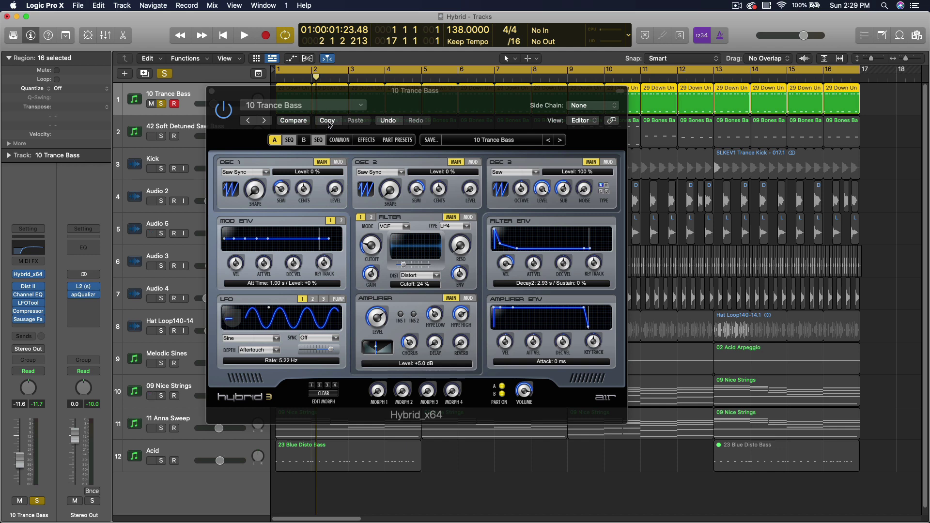
Adjust Hybrid's filter envelope to Decay1 95 ms and Level1 25 % during playback, and close the instrument
left_click(506, 248)
key("space")
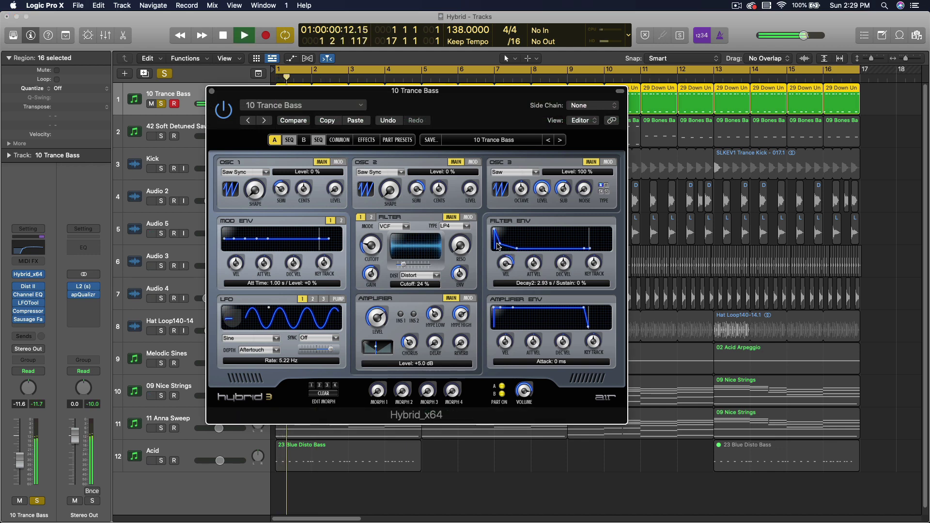
mouse_move(516, 250)
left_mouse_down()
mouse_move(511, 236)
mouse_move(501, 249)
mouse_move(528, 247)
mouse_move(503, 245)
left_mouse_up()
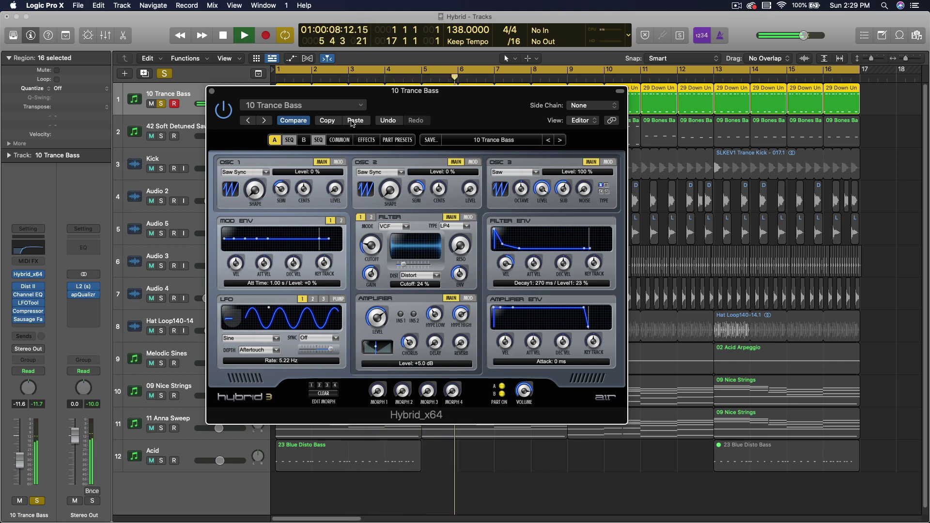
key("space")
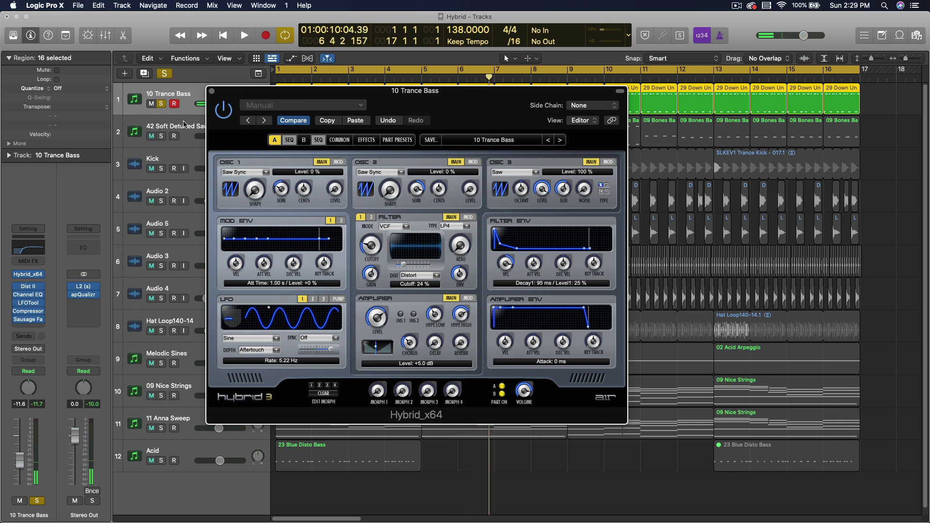
left_click(212, 91)
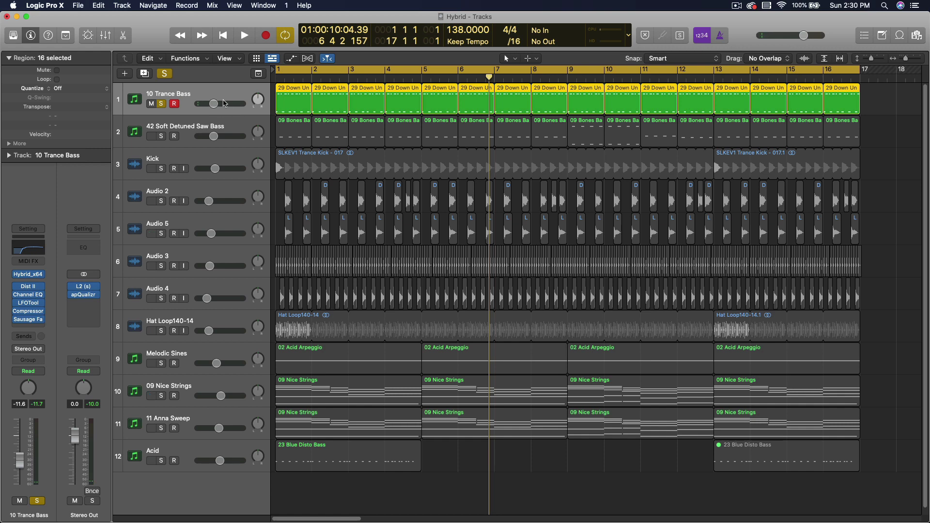
Open the first 29 Down Under region in the Piano Roll and play back its bass notes
double_click(293, 103)
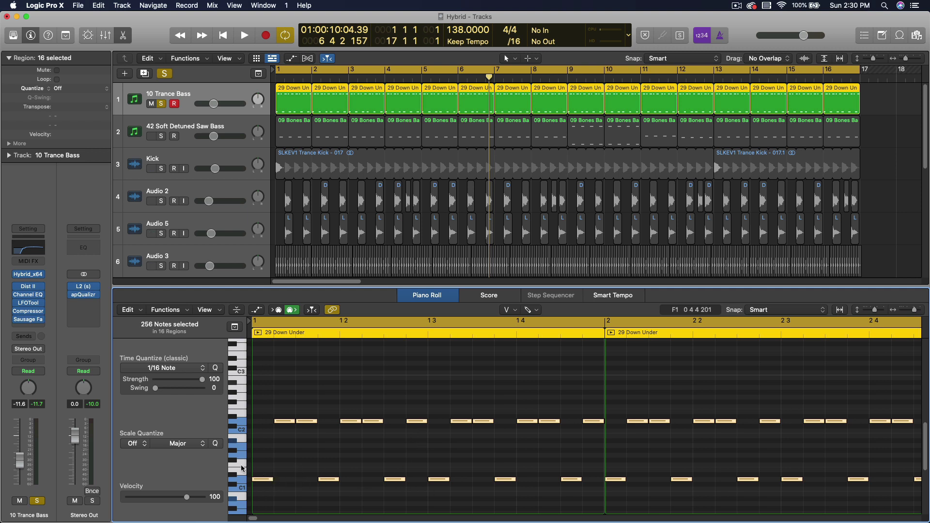
key("space")
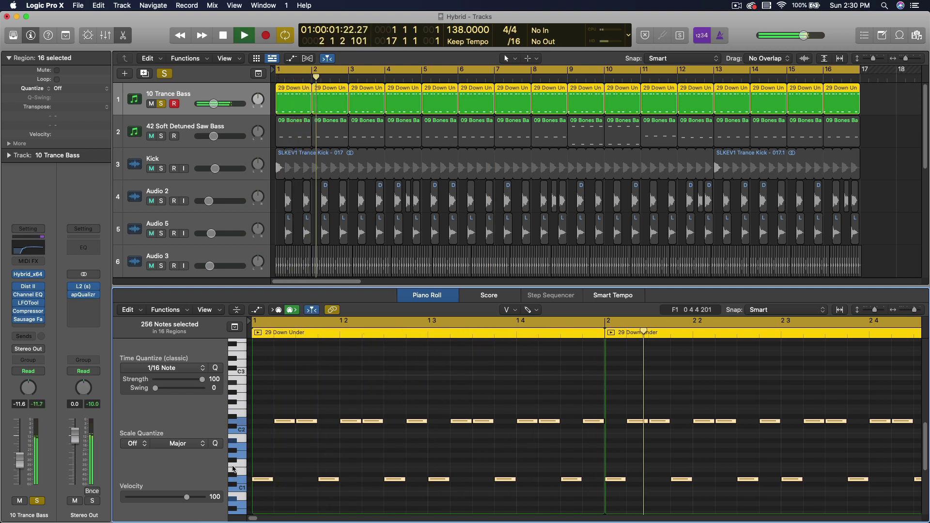
key("space")
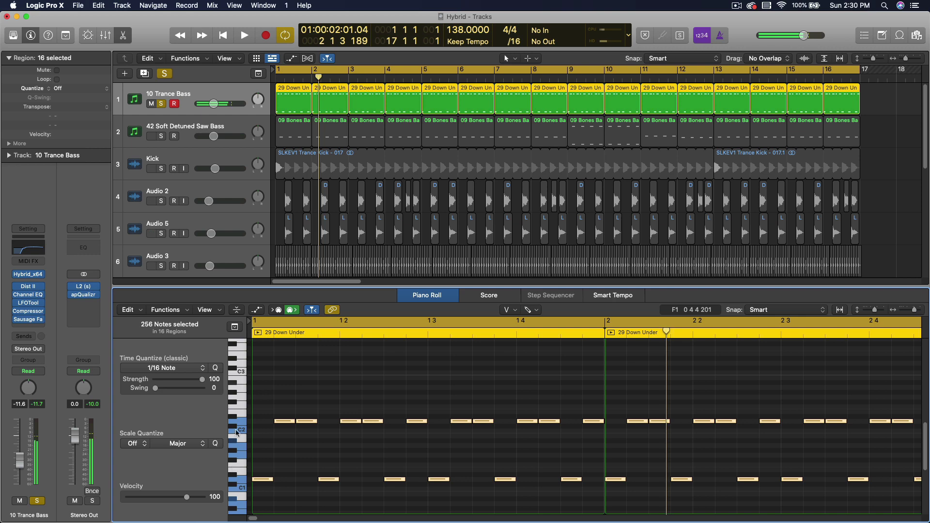
Open LFOTool on the 10 Trance Bass track and compare the soloed bass with the effect bypassed and enabled
left_click(28, 303)
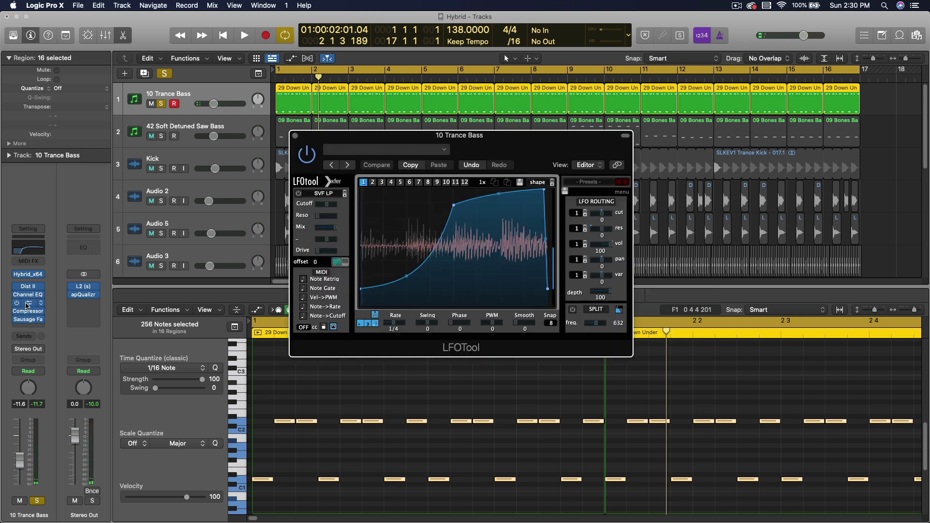
key("space")
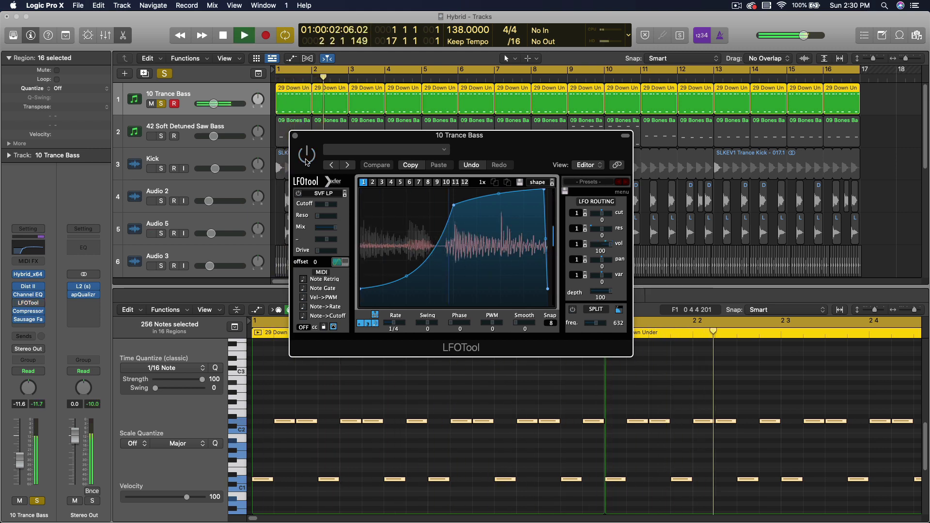
key("space")
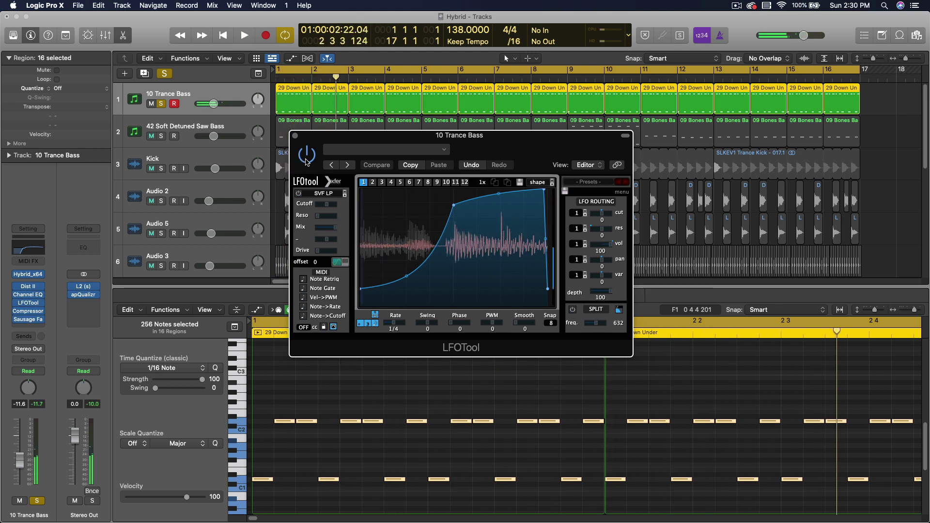
key("space")
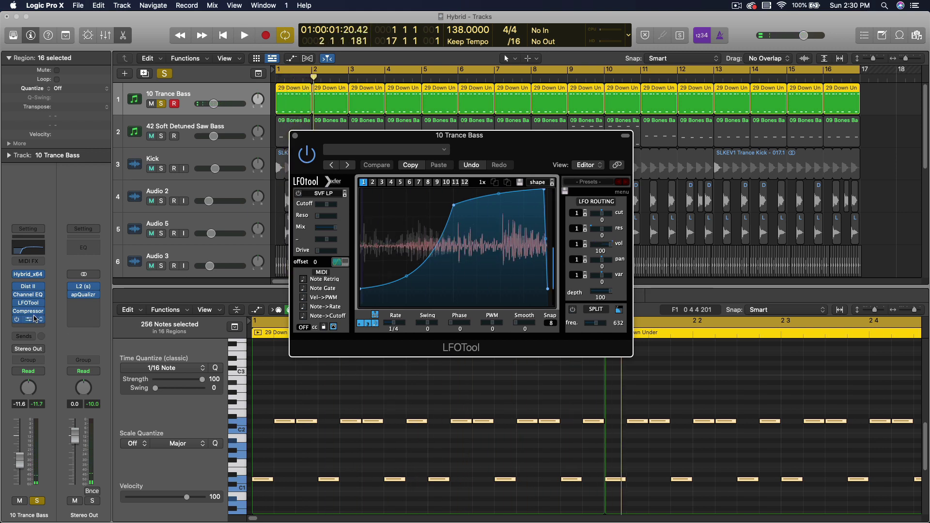
Open Distortion II on the 10 Trance Bass track and toggle its bypass while the soloed bass plays
left_click(28, 287)
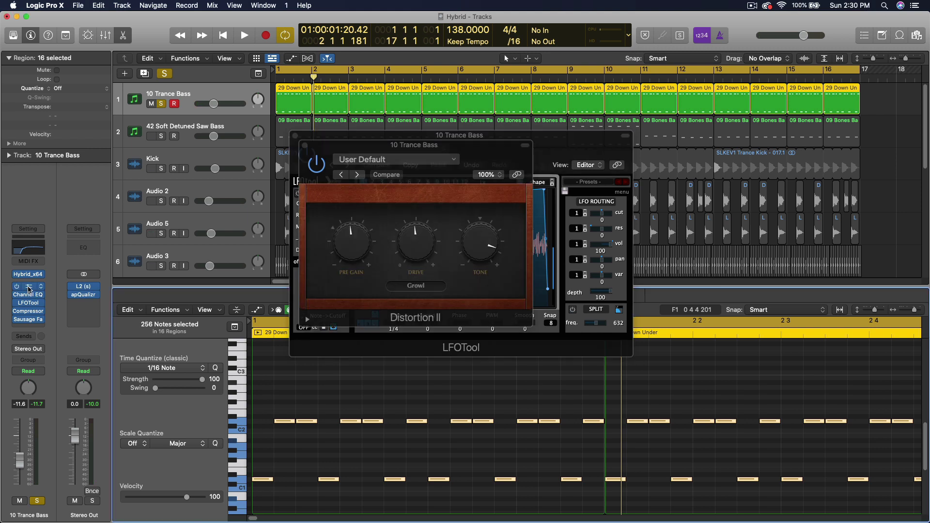
key("space")
left_click(314, 168)
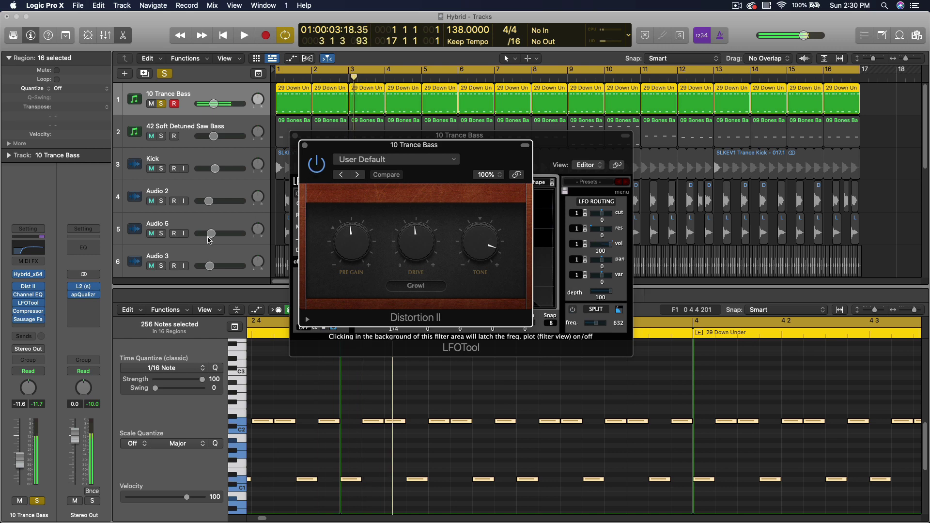
Open the Compressor on the 10 Trance Bass track and toggle its bypass while the soloed bass plays
left_click(28, 313)
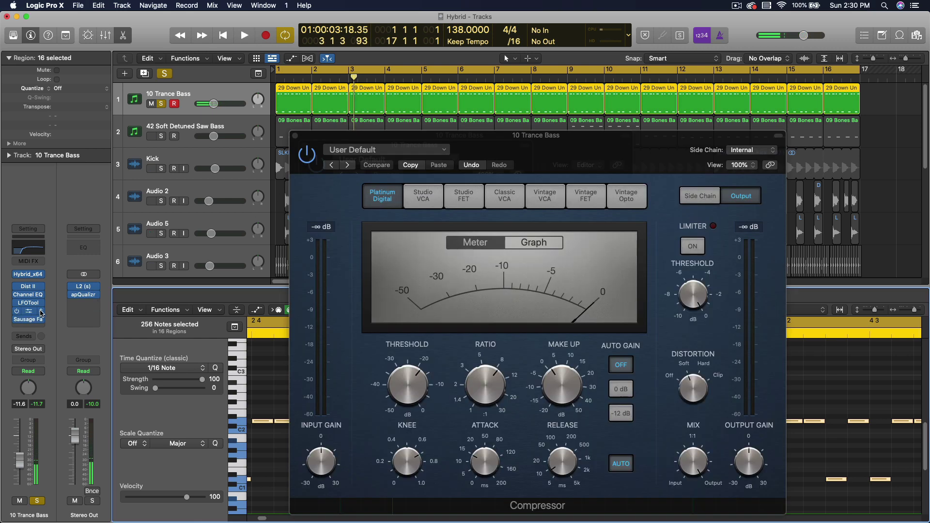
key("space")
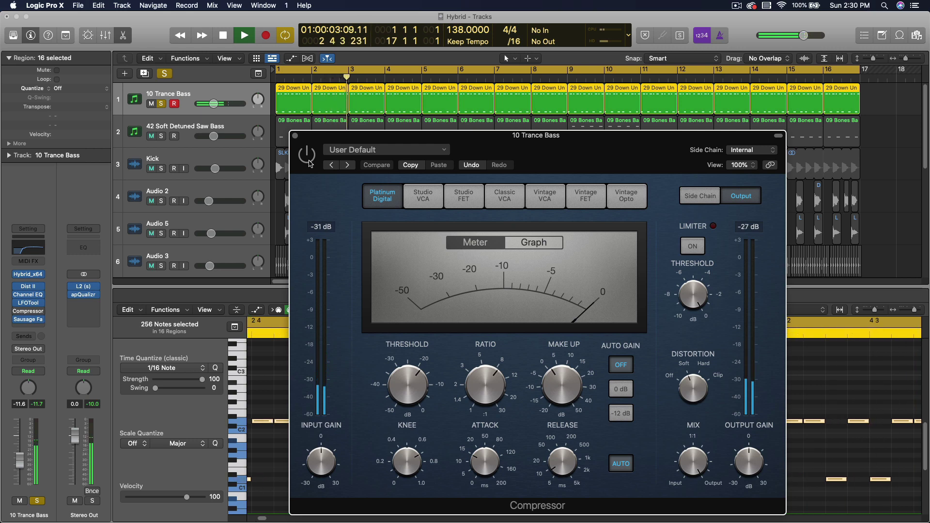
key("space")
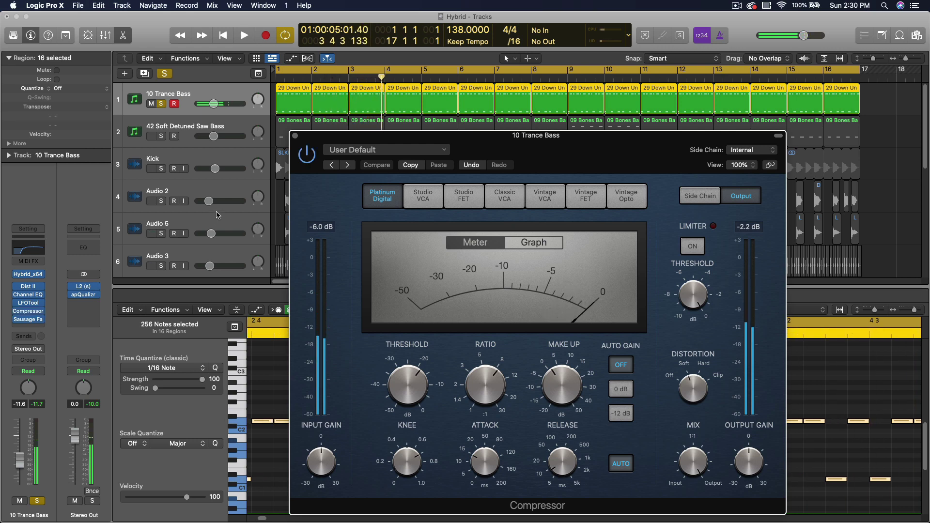
Open Sausage Fattener on the 10 Trance Bass track, play the soloed bass briefly and check the Fatness amount
mouse_move(31, 323)
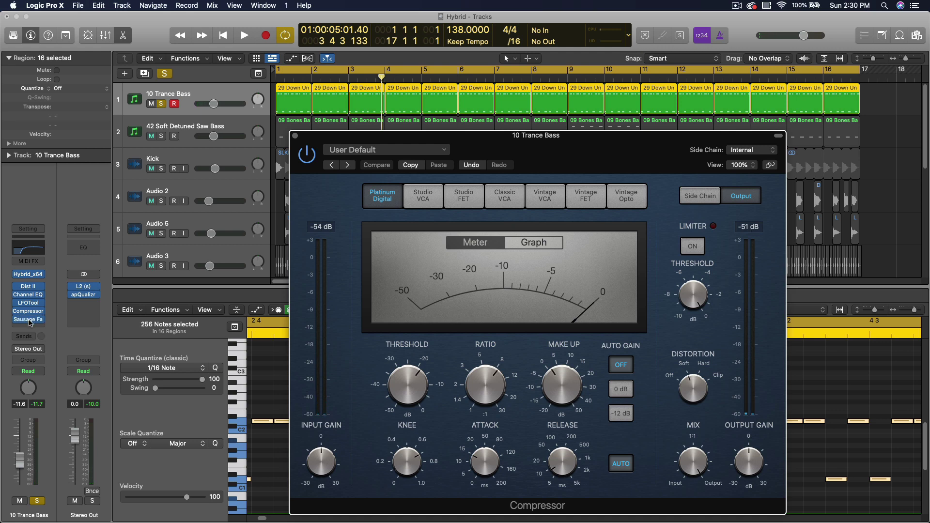
left_click(29, 320)
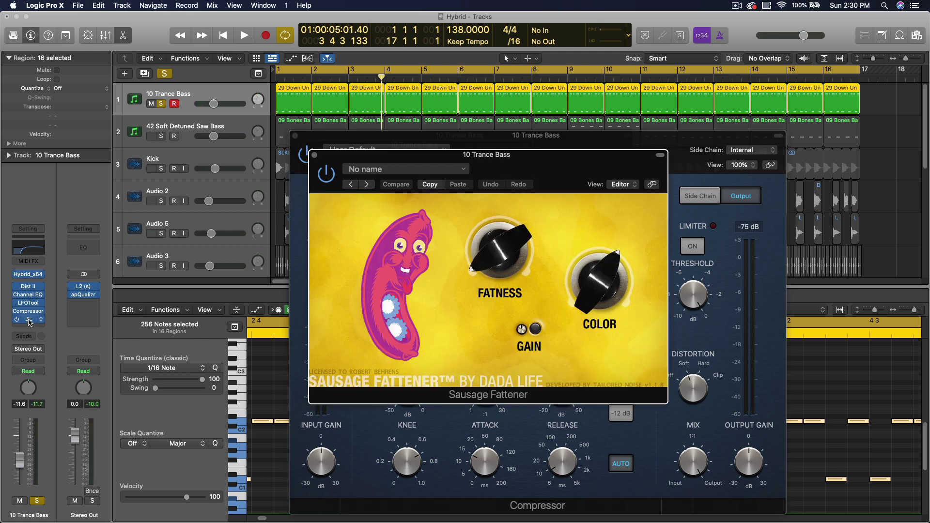
key("space")
key("space")
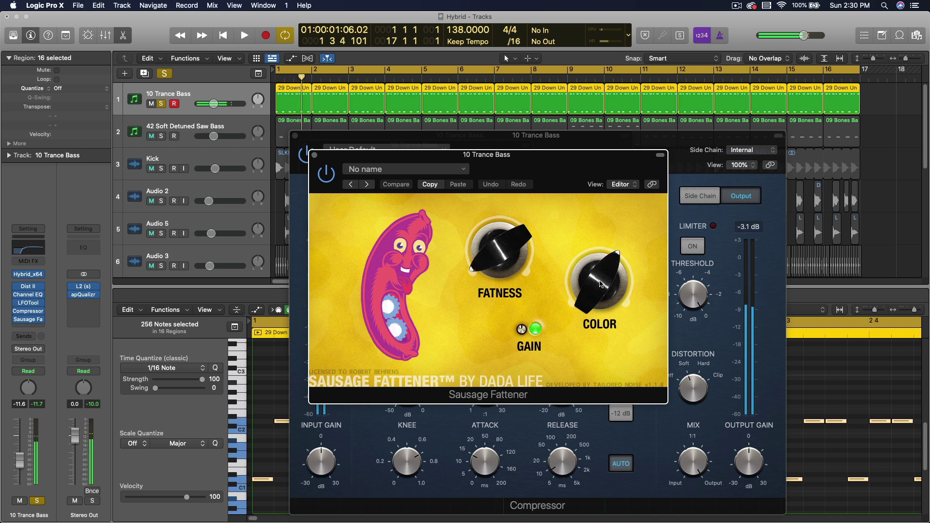
mouse_move(496, 253)
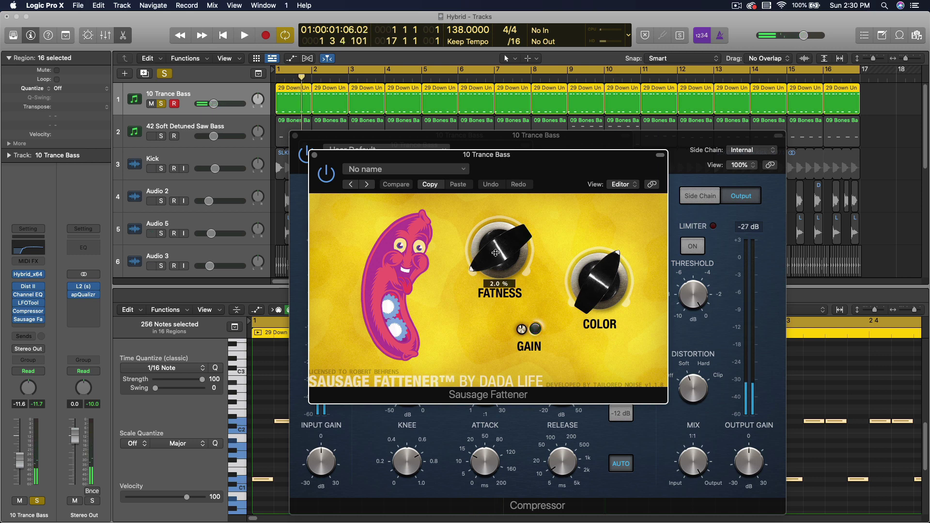
Close all open effect windows of the 10 Trance Bass track while the soloed bass plays
left_click(314, 155)
left_click(295, 138)
key("space")
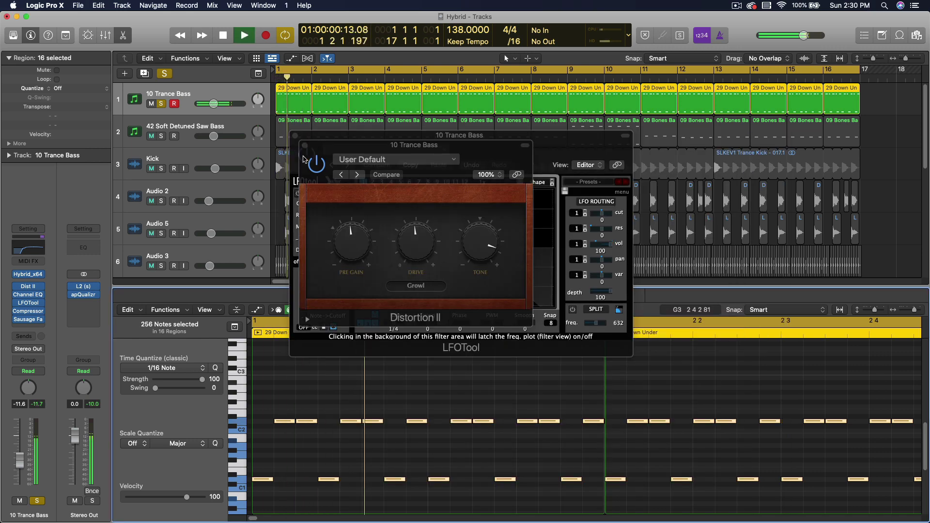
left_click(294, 138)
key("space")
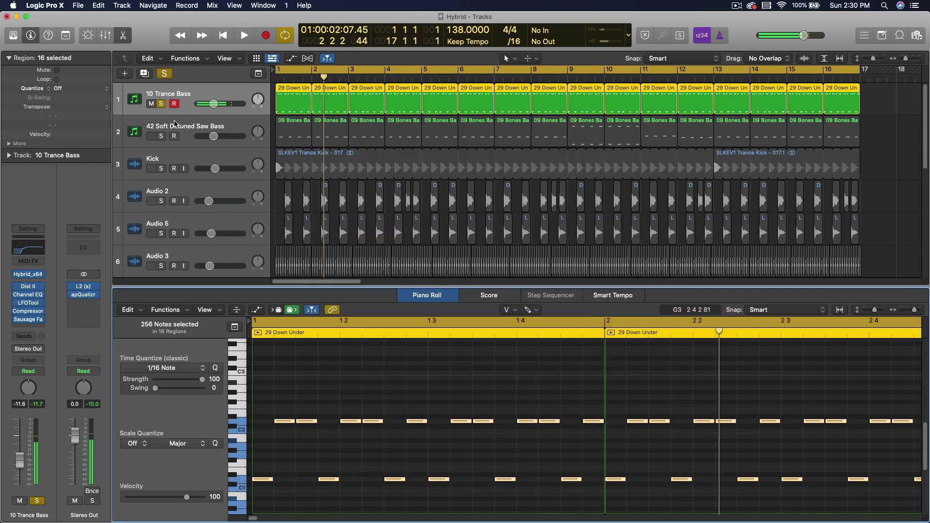
Switch the solo from 10 Trance Bass to the 42 Soft Detuned Saw Bass track, select it and play it back
left_click(160, 136)
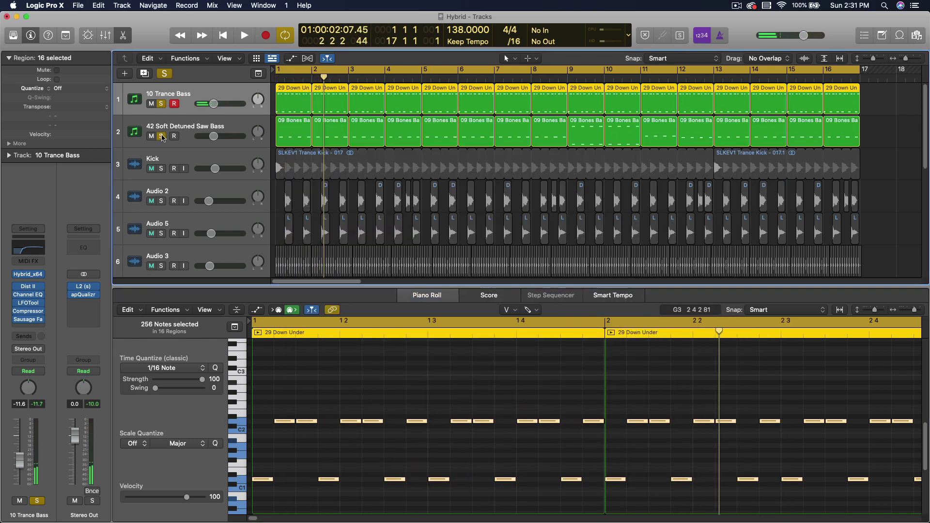
left_click(161, 105)
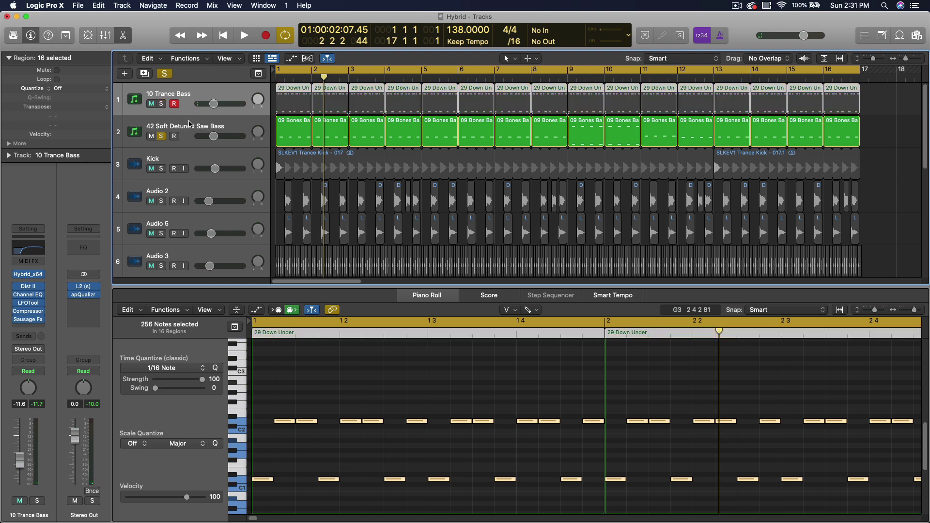
left_click(189, 124)
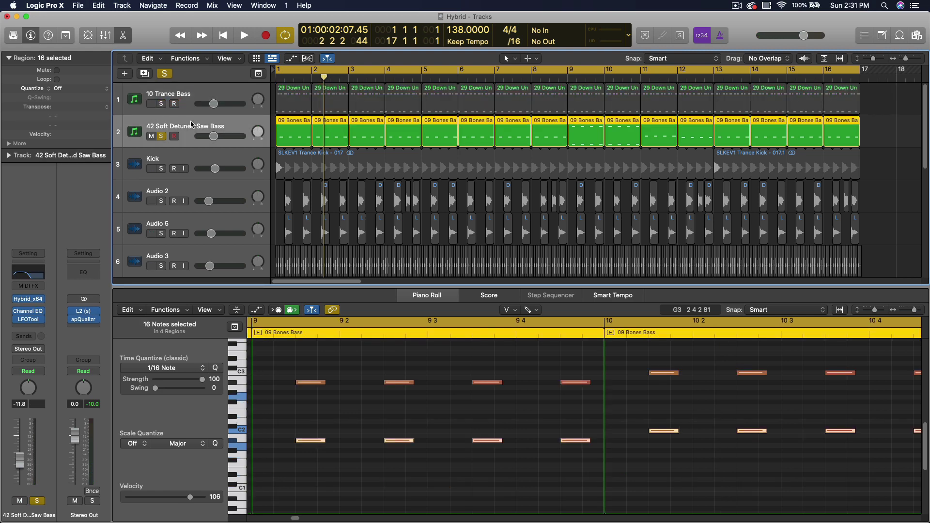
key("space")
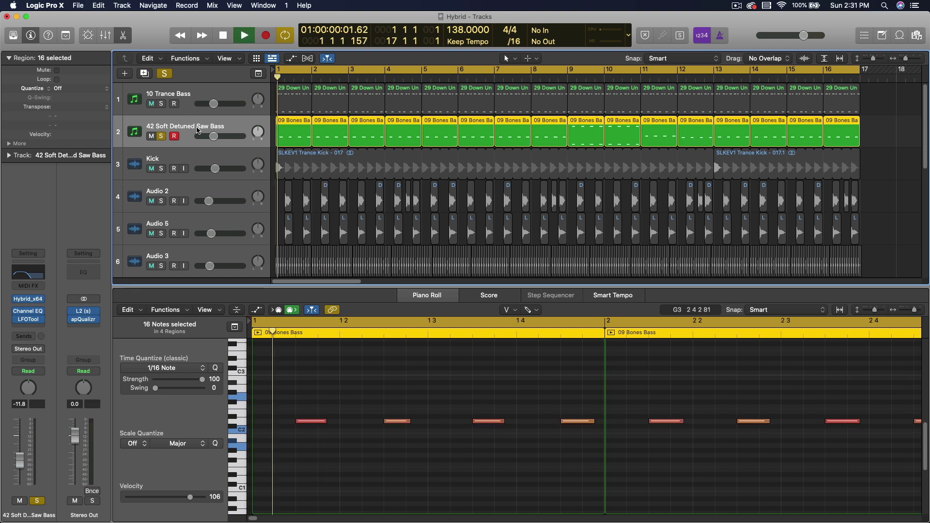
key("space")
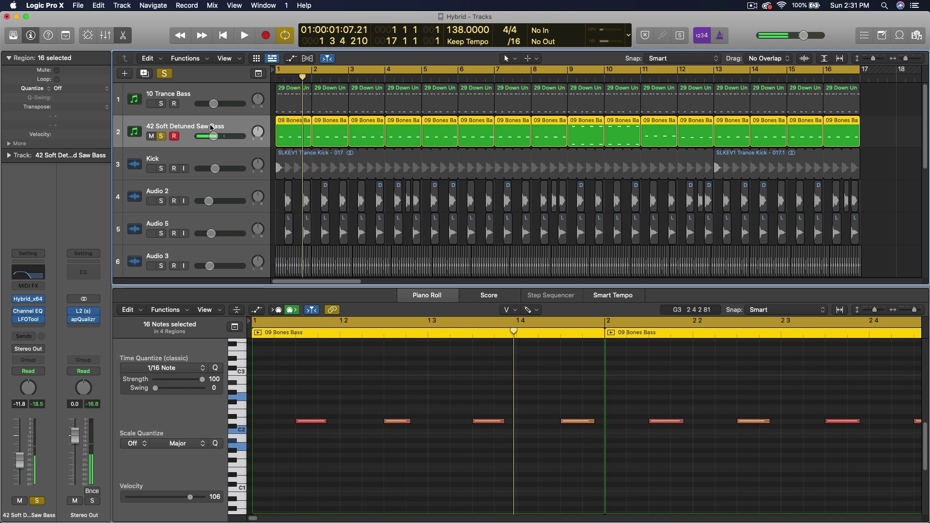
Open Hybrid on the 42 Soft Detuned Saw Bass track and audition its sound with short playbacks
left_click(29, 303)
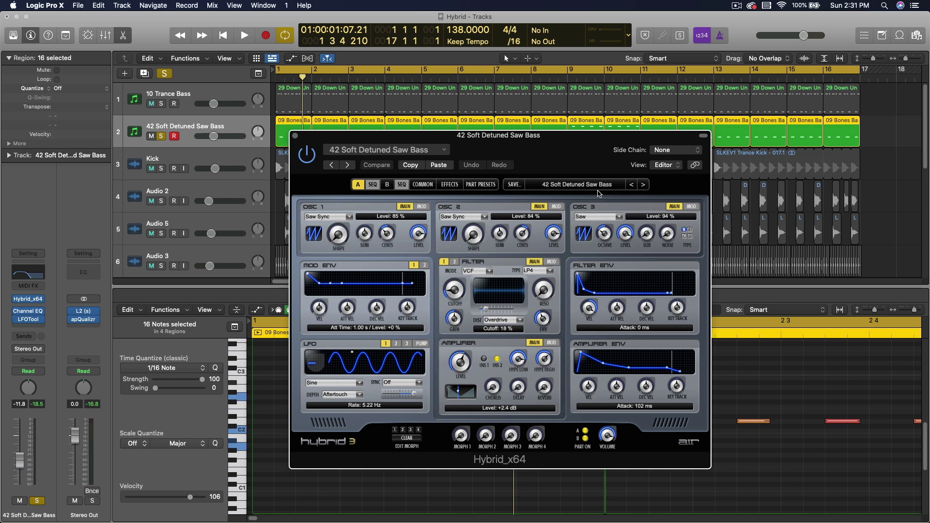
key("space")
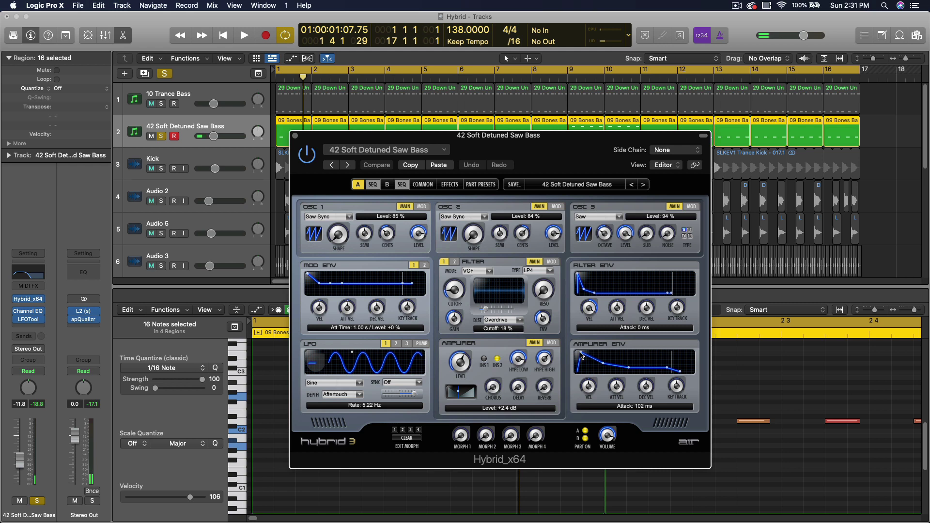
key("space")
key("space")
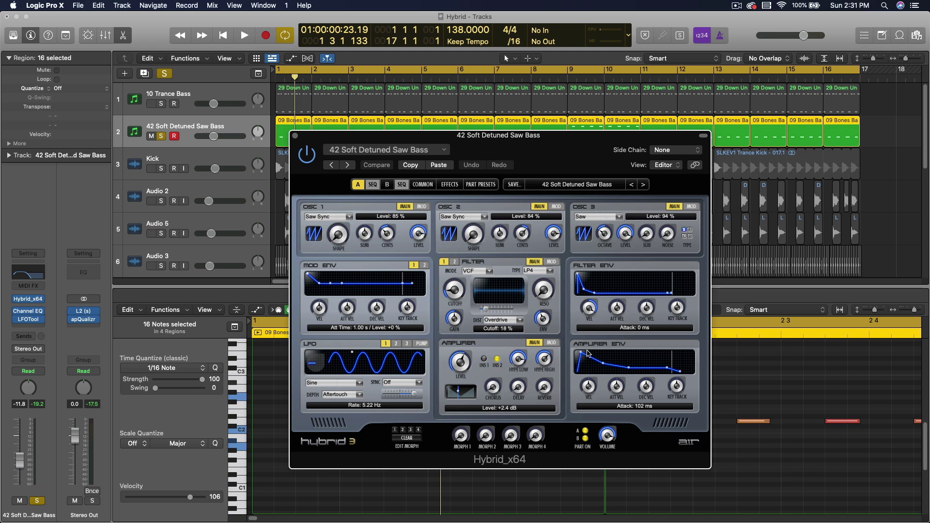
Set Hybrid's amplifier envelope attack to 0 ms, audition the saw bass and close the instrument
left_click_drag(580, 352, 570, 355)
key("space")
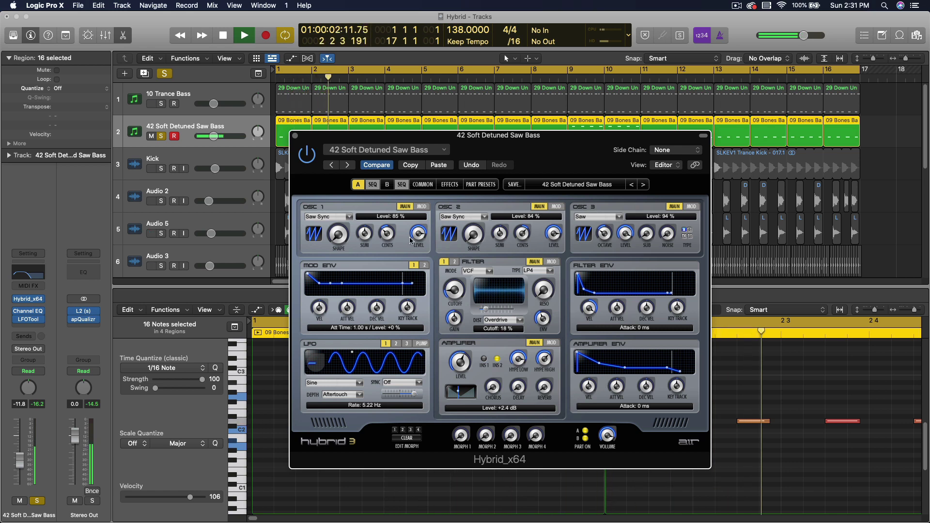
left_click(439, 165)
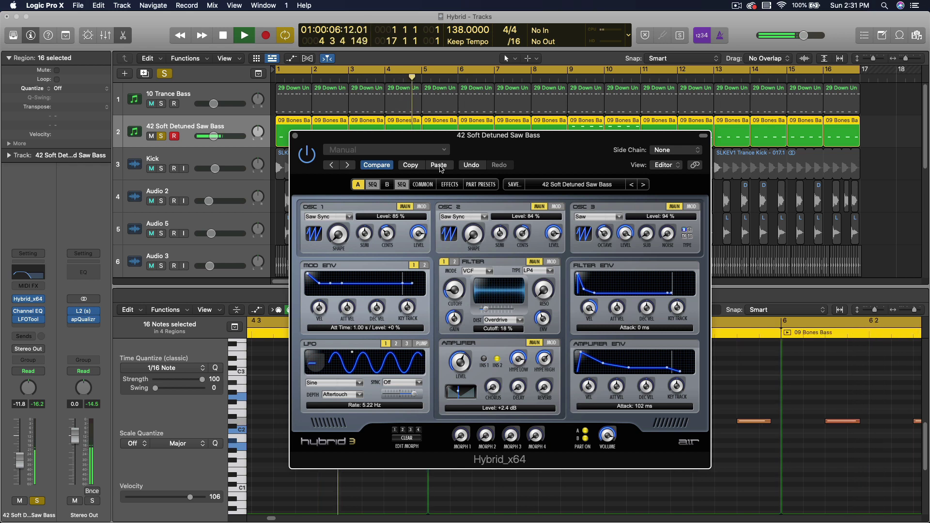
key("space")
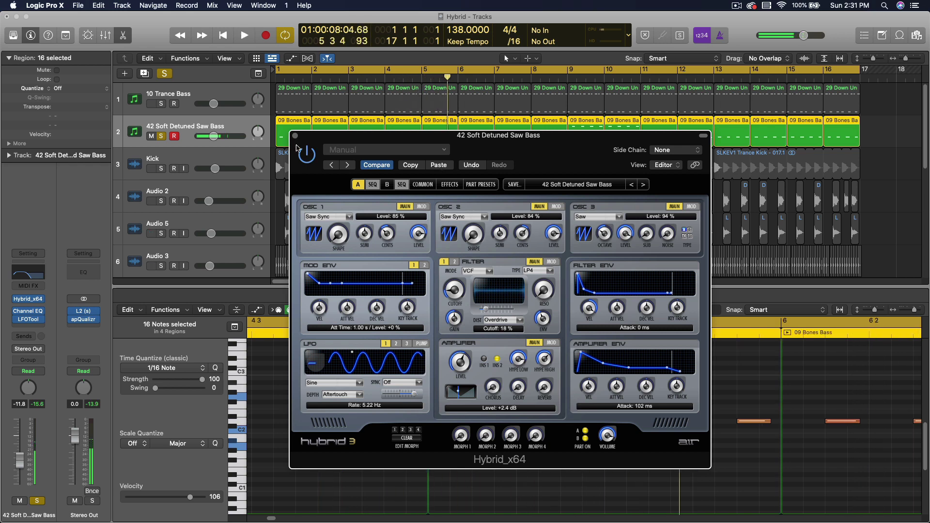
left_click(295, 136)
Unsolo 42 Soft Detuned Saw Bass, solo the Kick track instead and play back the kick
left_click(162, 137)
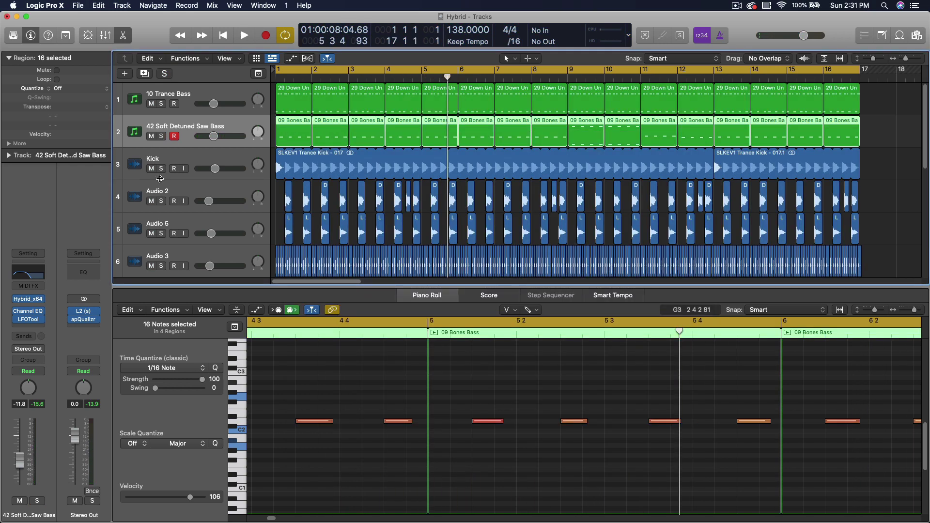
left_click(184, 158)
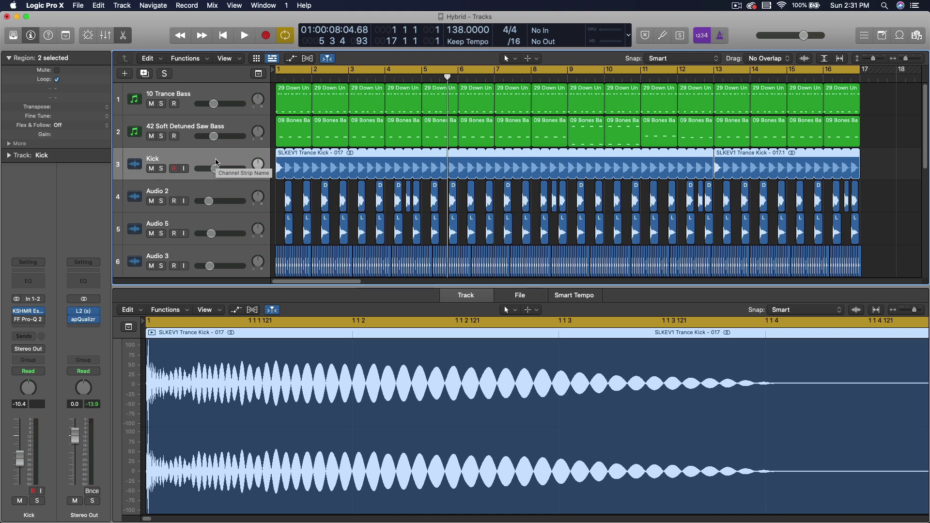
left_click(161, 169)
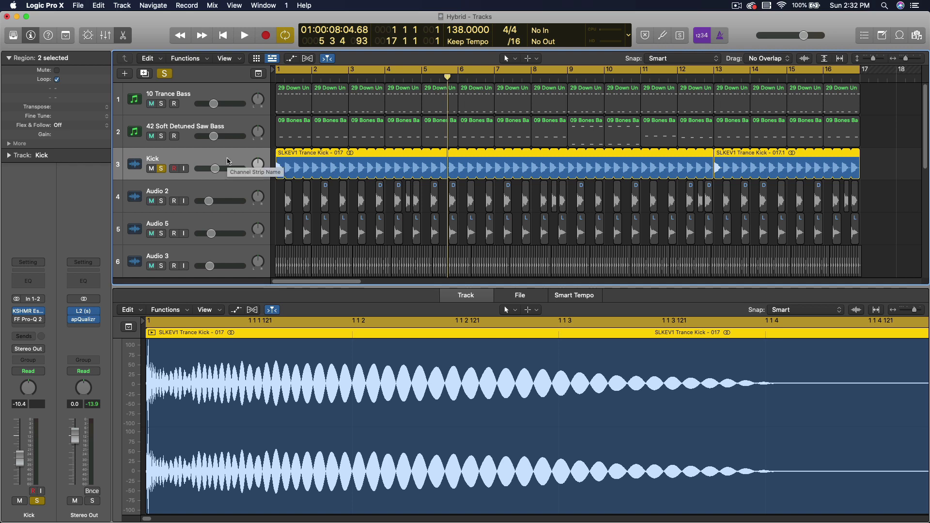
key("space")
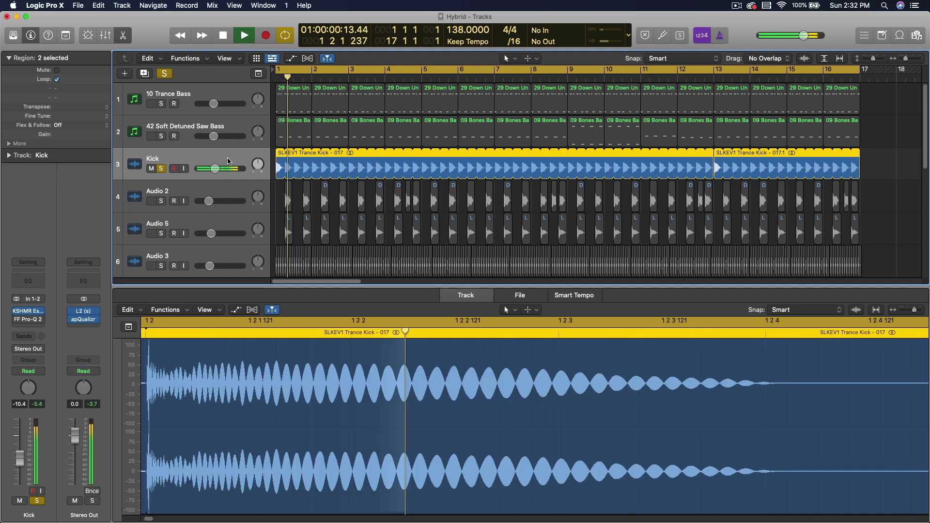
key("space")
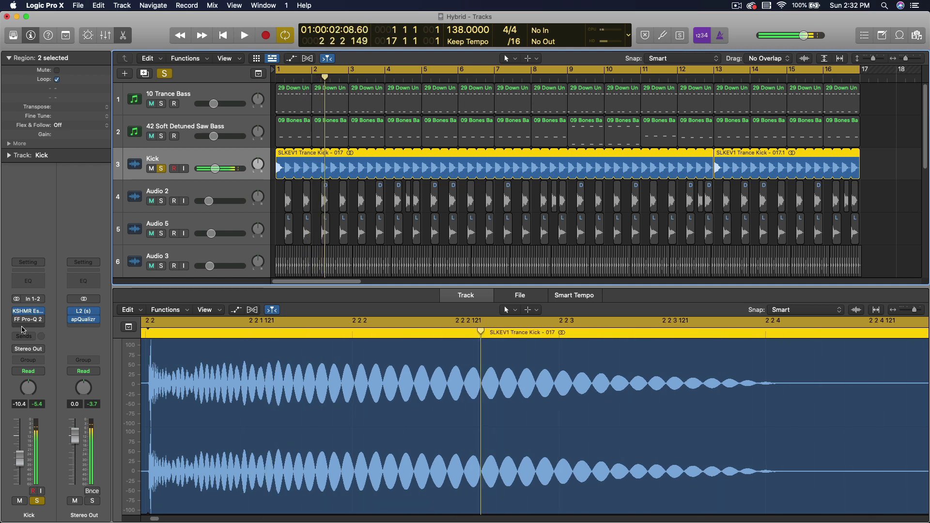
Open KSHMR Essentials Kick on the Kick track, inspect its Air, Trans and Tape amounts during playback, and close the window
left_click(28, 313)
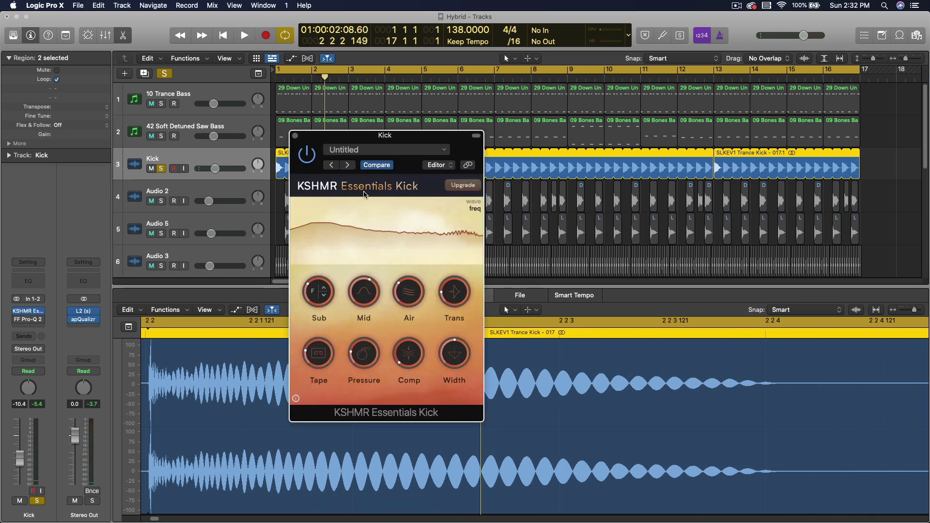
key("space")
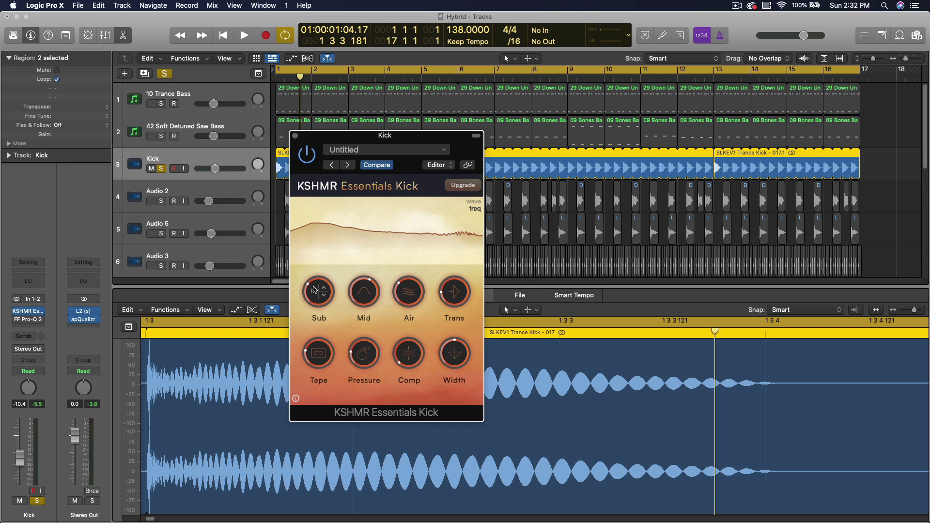
key("space")
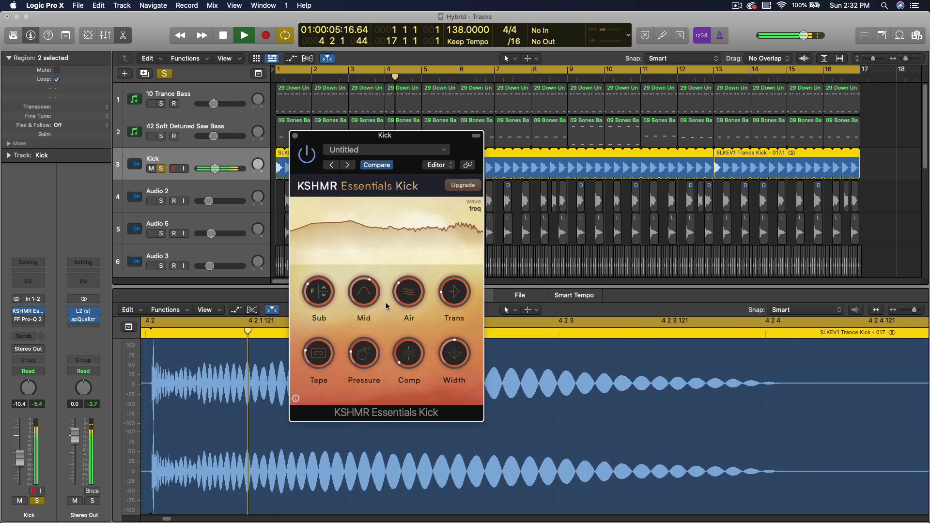
mouse_move(411, 298)
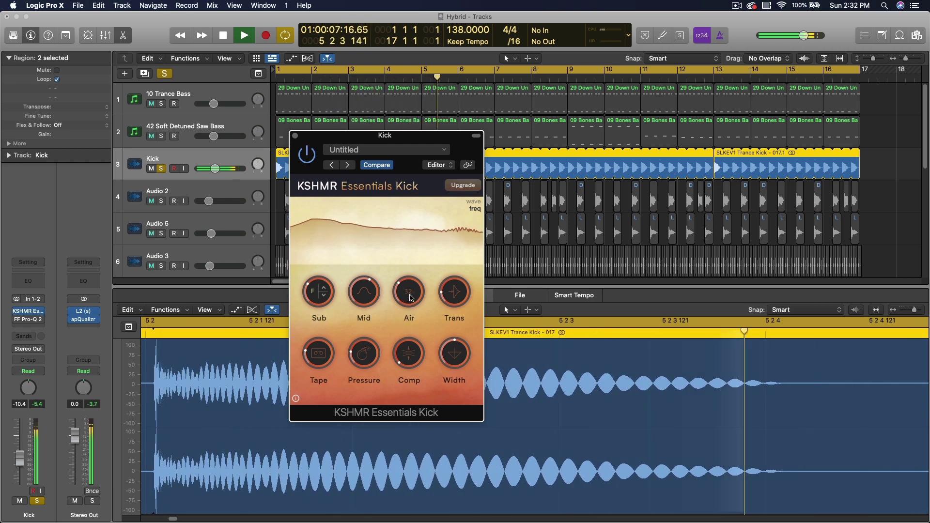
mouse_move(448, 298)
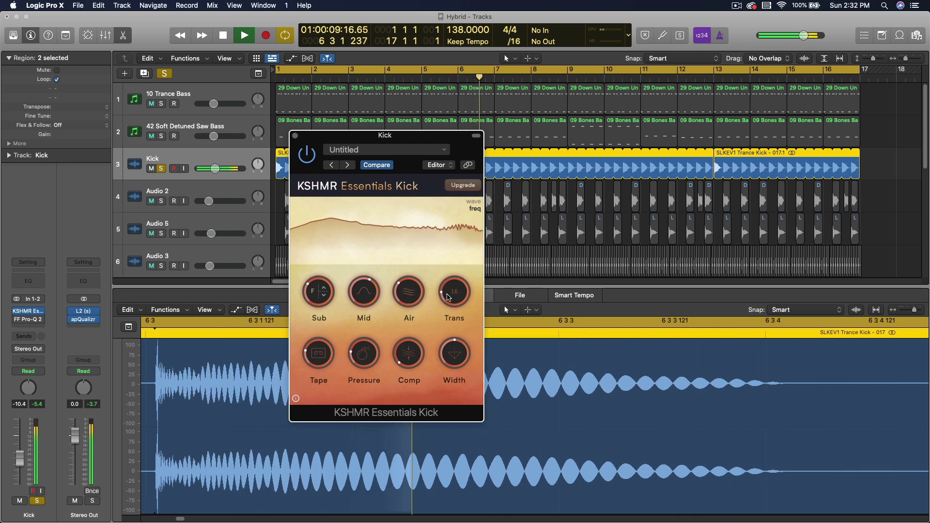
mouse_move(363, 365)
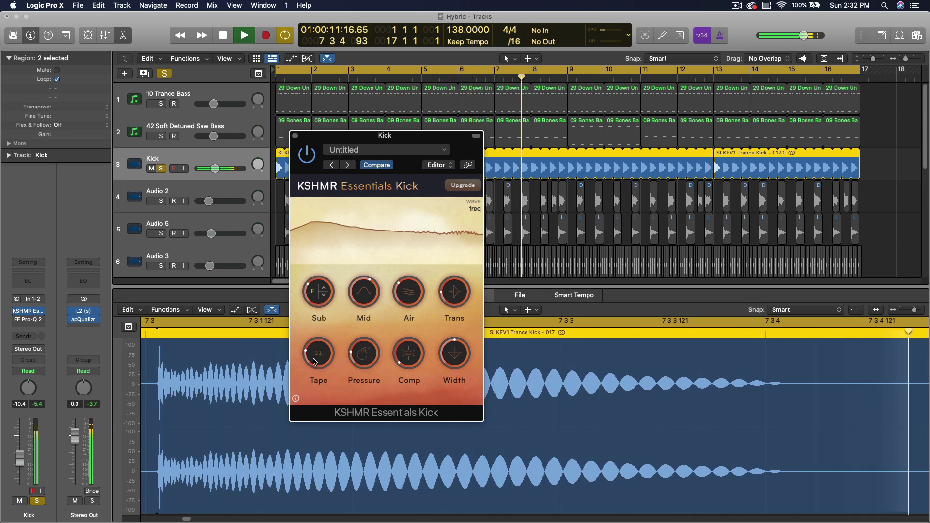
mouse_move(327, 323)
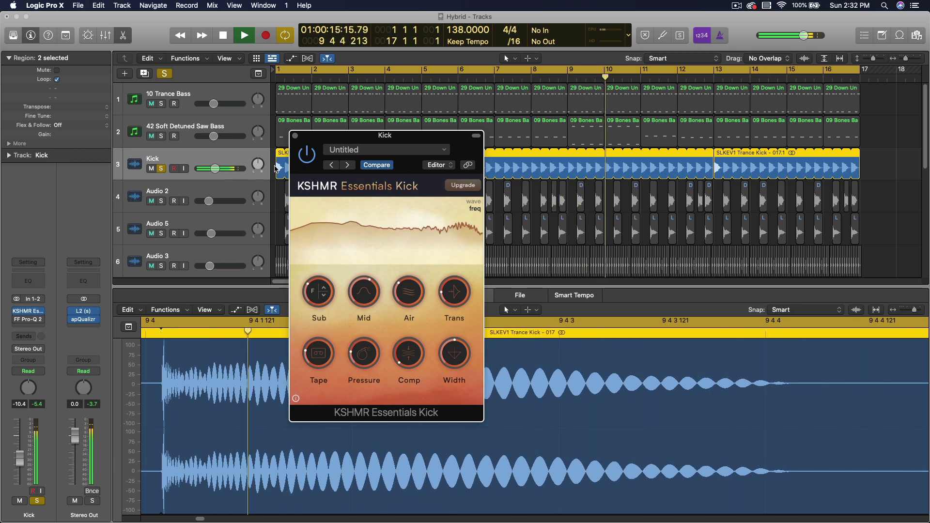
key("space")
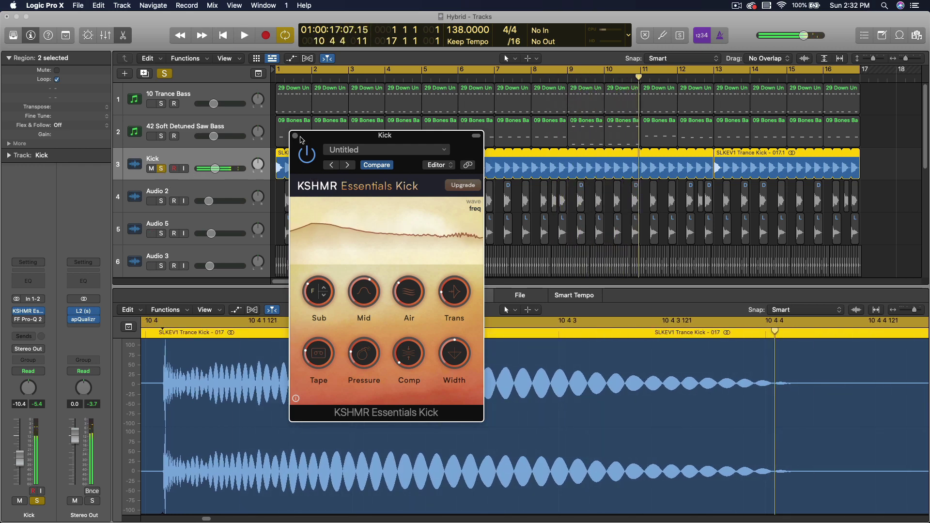
key("v")
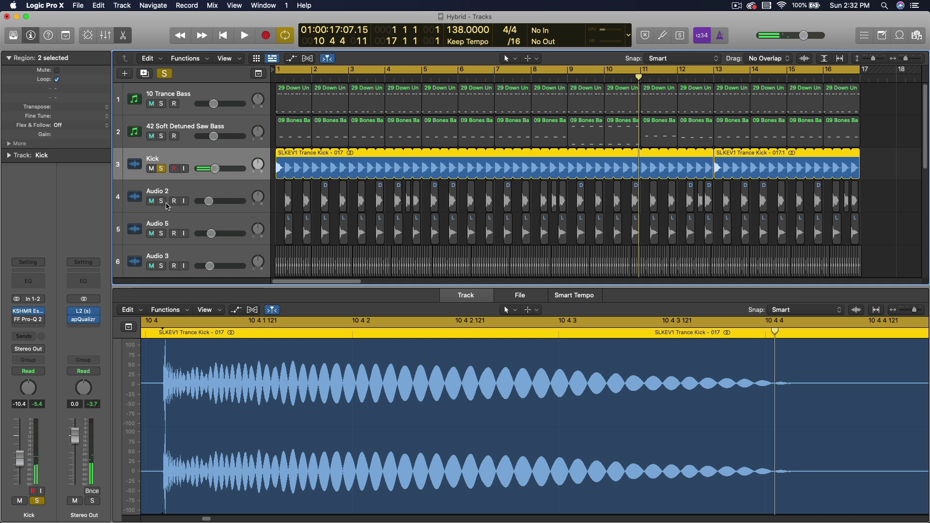
Solo Audio 2 and Audio 5 in place of the Kick, play back the claps, and select the Audio 2 track
left_click_drag(161, 202, 163, 233)
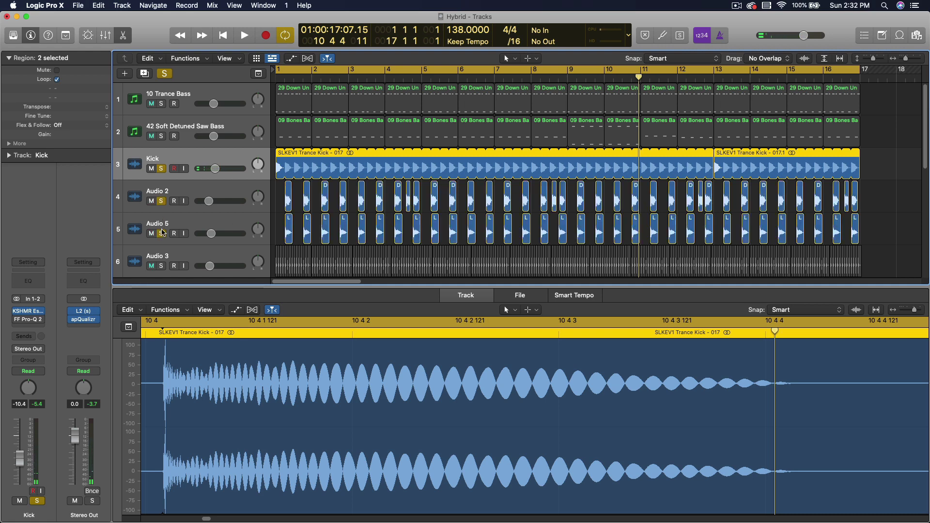
left_click(162, 169)
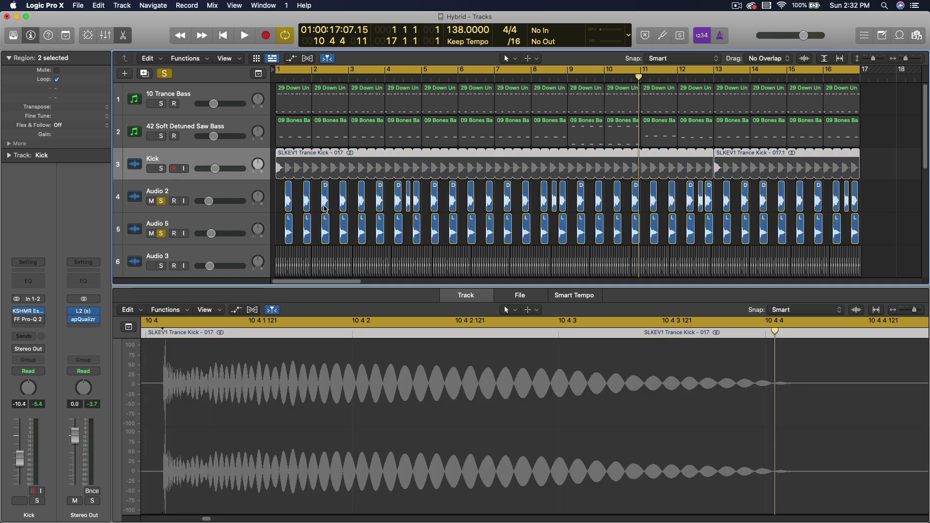
key("space")
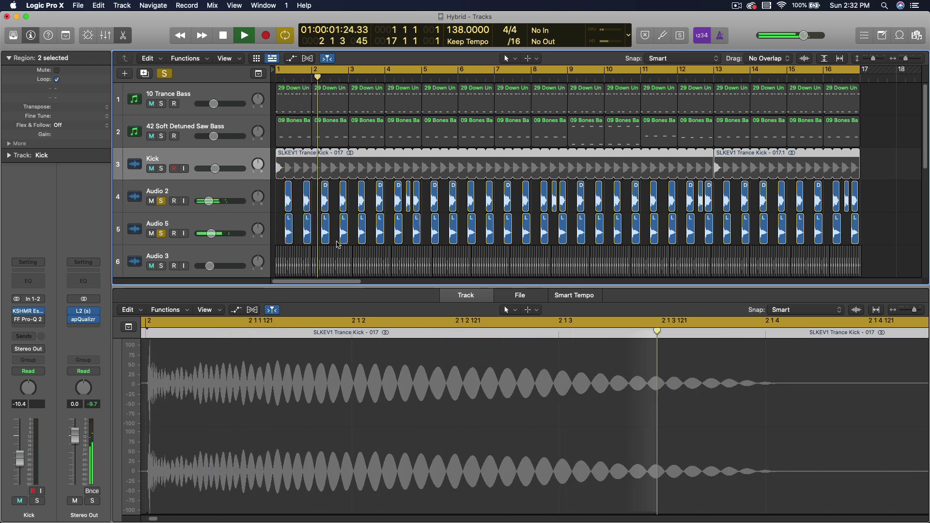
left_click(238, 194)
key("space")
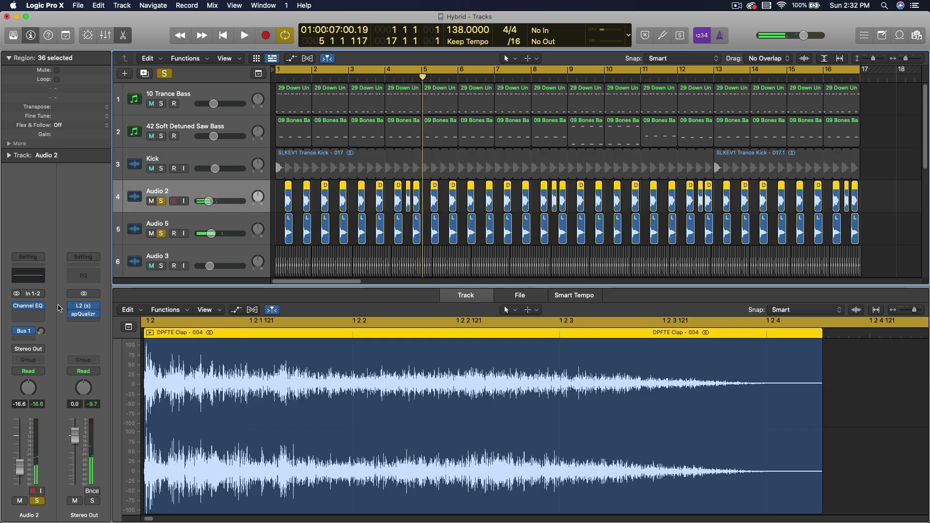
Inspect the ValhallaRoom reverb and Channel EQ on Audio 2's Bus 1 send channel, and close both plug-in windows
left_click(42, 334)
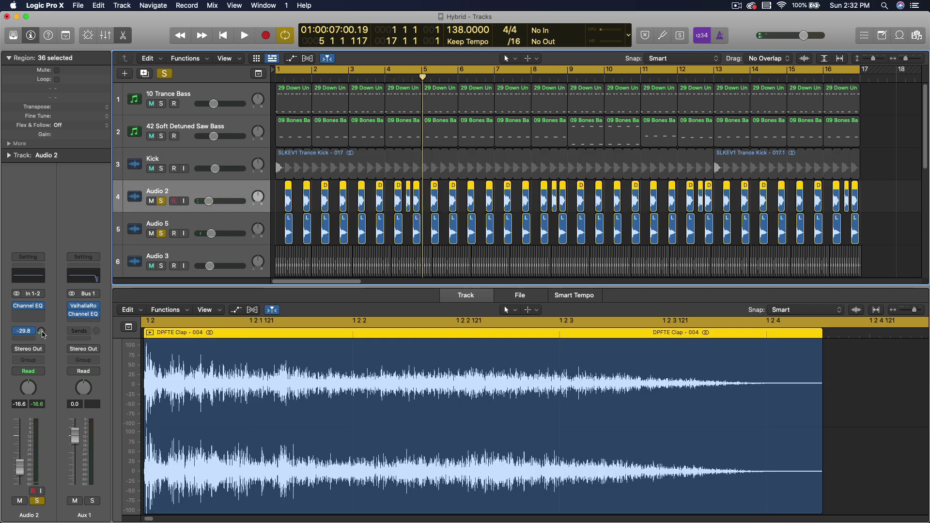
left_click(84, 307)
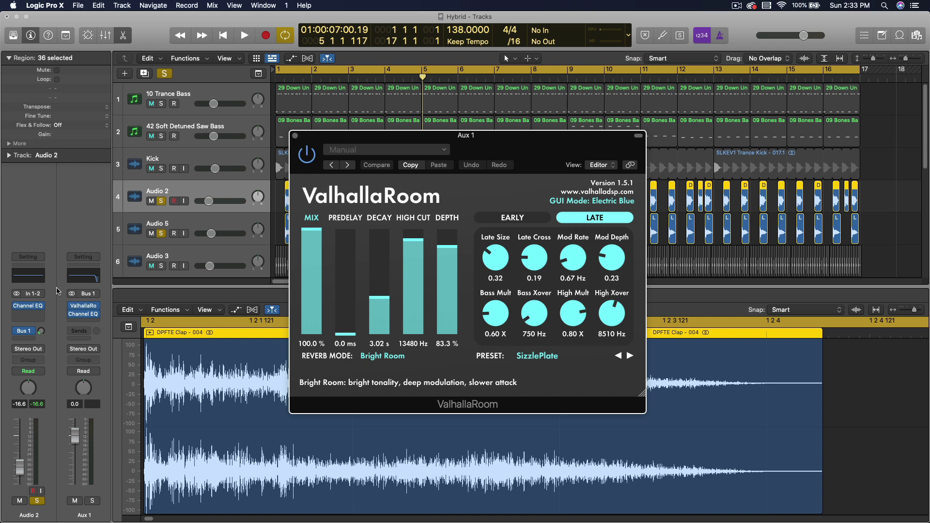
left_click(96, 278)
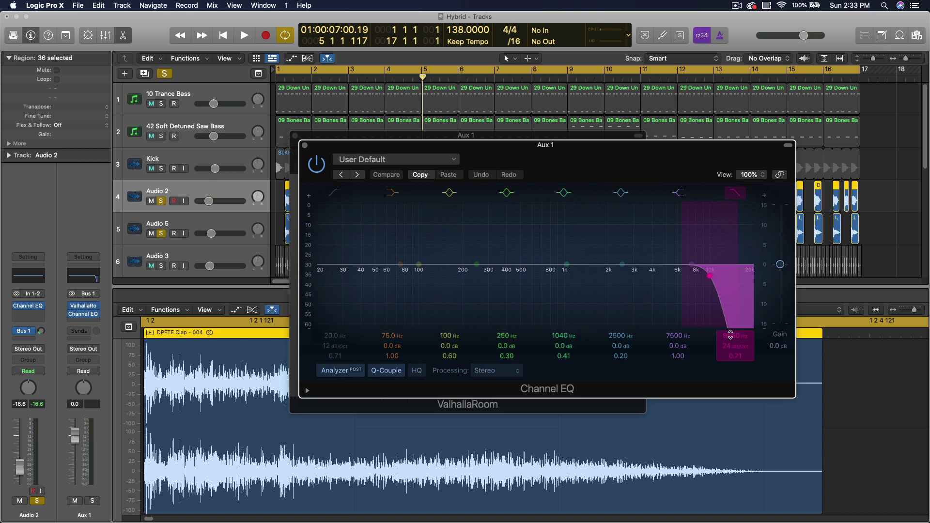
left_click(304, 145)
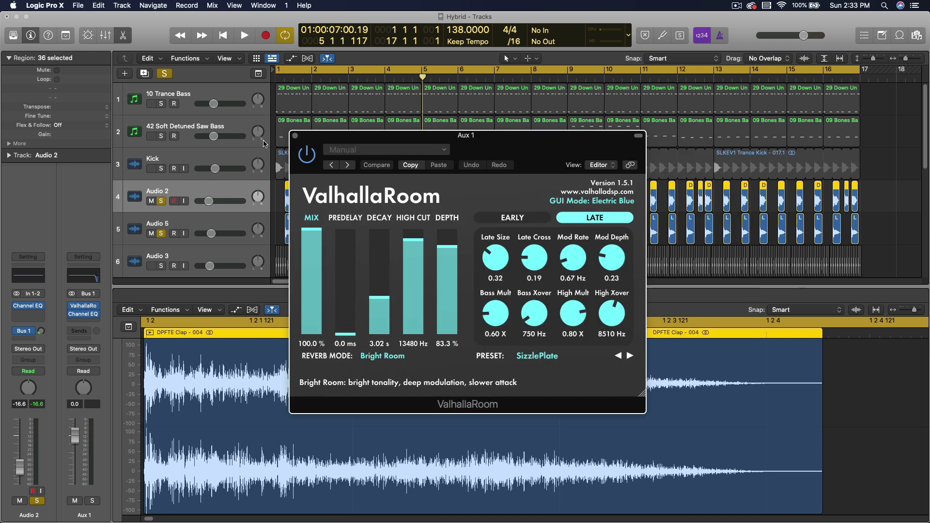
left_click(296, 137)
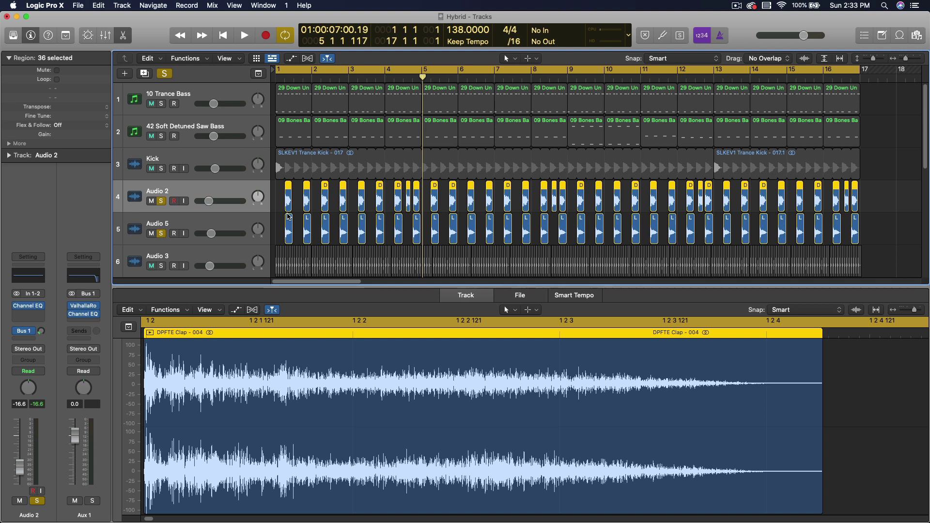
Solo only the Audio 3 track, select it, and play back the closed hats
left_click(162, 266)
left_click(216, 251)
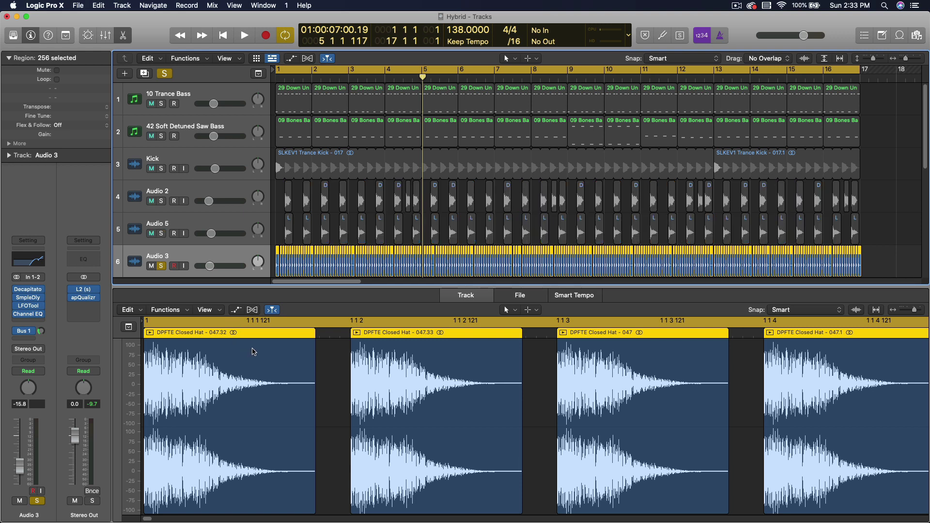
key("space")
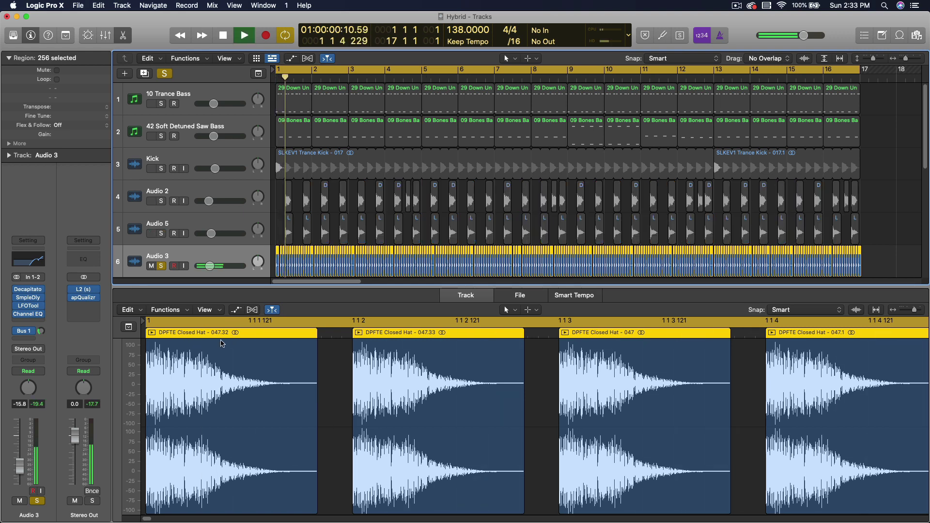
key("space")
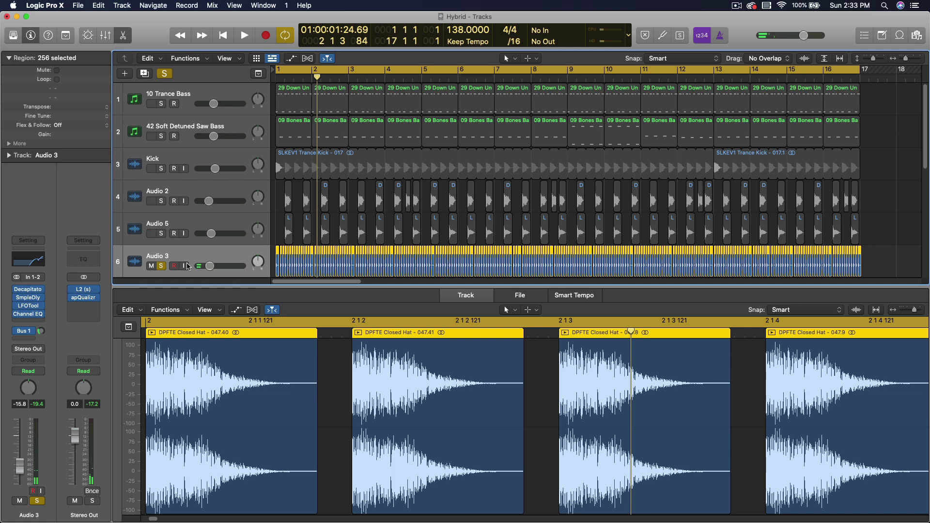
Inspect the Decapitator and Sample Delay settings on Audio 3, closing each plug-in window after viewing
left_click(30, 290)
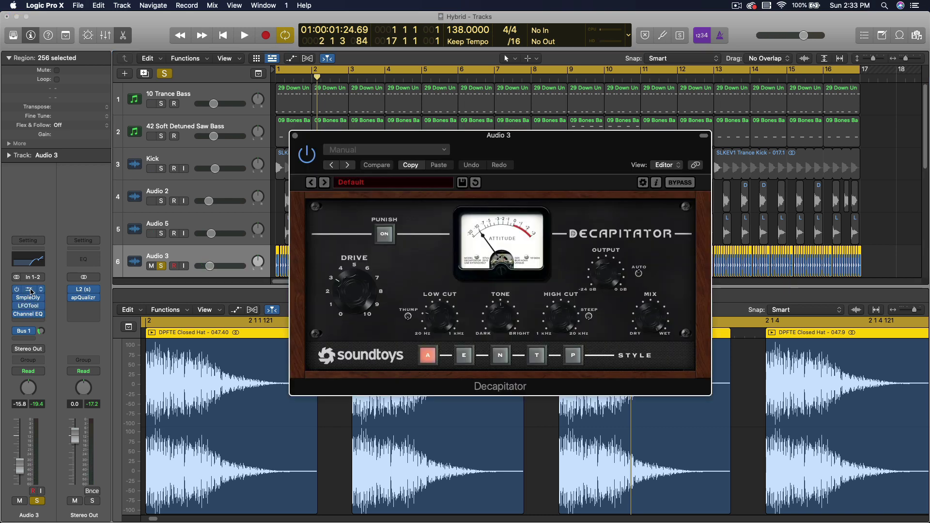
left_click(30, 289)
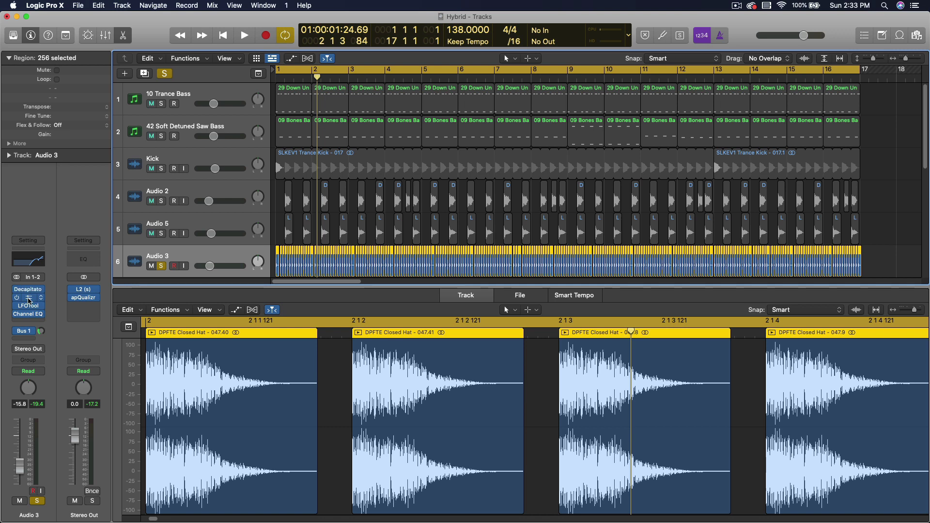
left_click(29, 298)
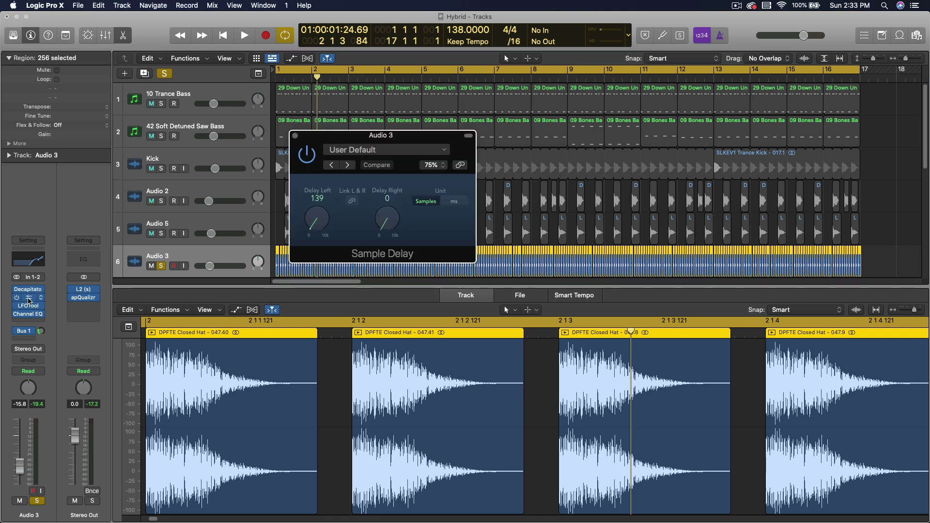
left_click(29, 298)
Open LFOTool on Audio 3 and audition its volume curve with a short playback
left_click(30, 307)
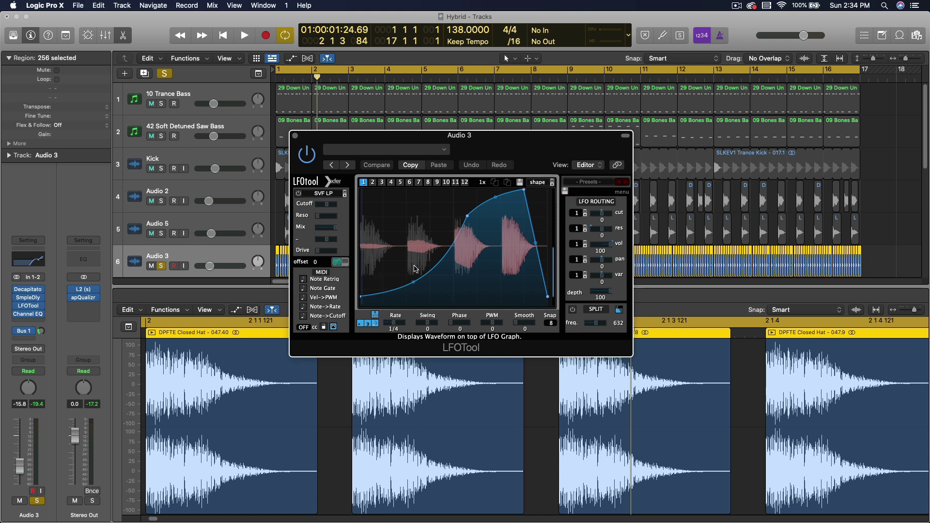
key("space")
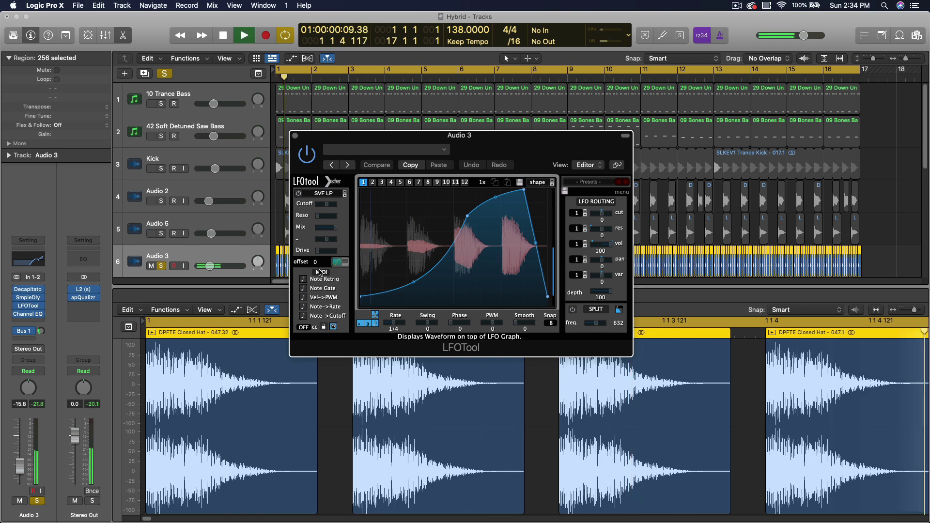
key("space")
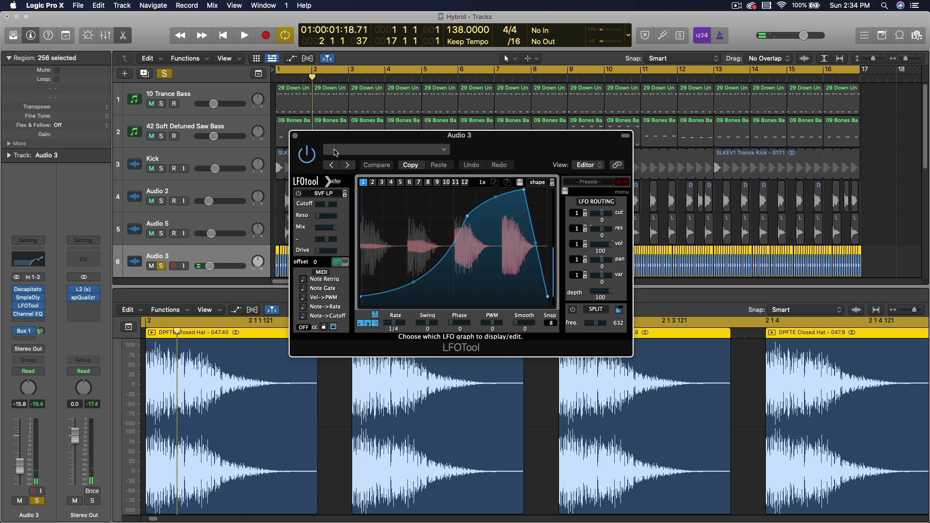
View the ValhallaRoom reverb on Audio 3's Bus 1 send, unsolo Audio 3 and close the plug-in windows
mouse_move(41, 317)
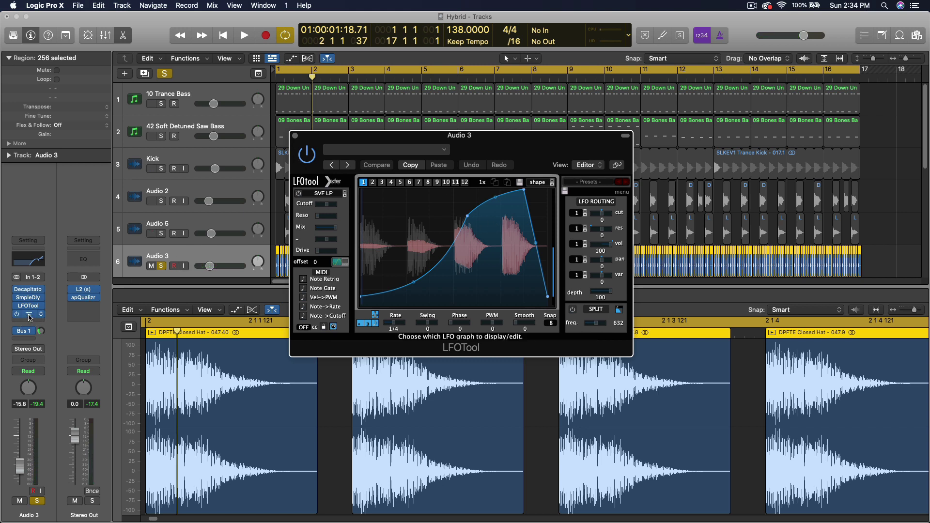
left_click(42, 333)
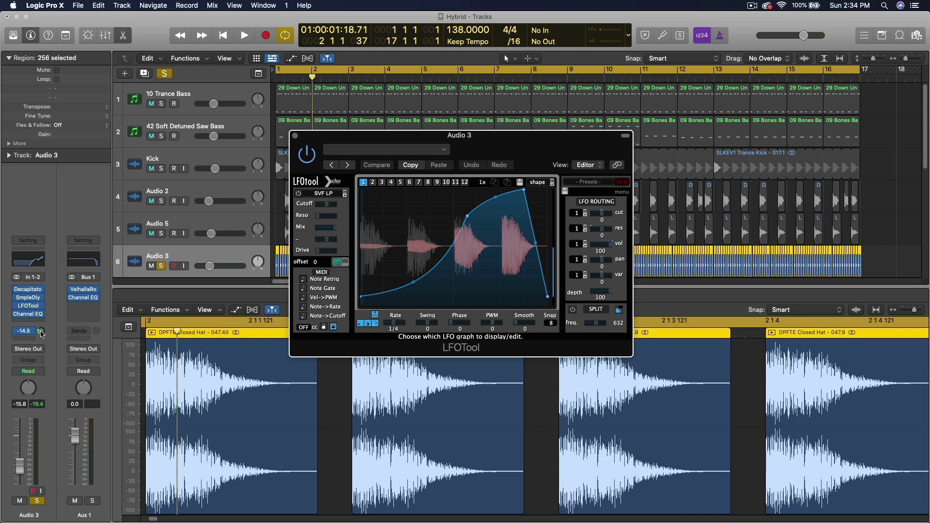
left_click(84, 289)
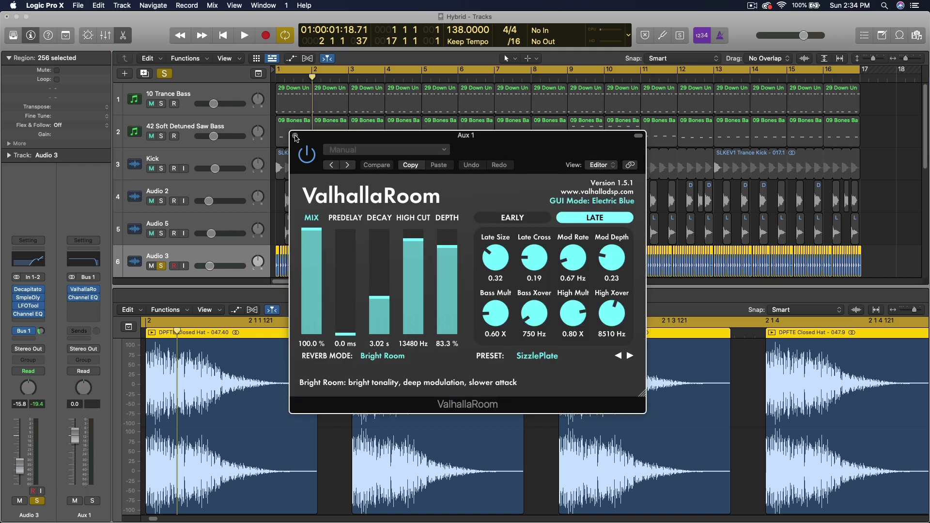
left_click(161, 265)
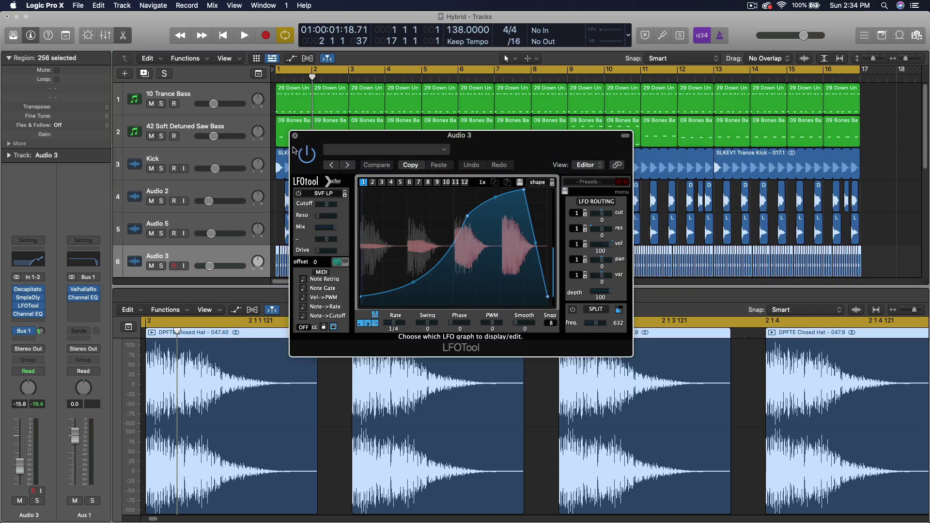
left_click(295, 136)
Select and solo the Audio 4 track, and play back its open hats
key("Down")
key("s")
key("space")
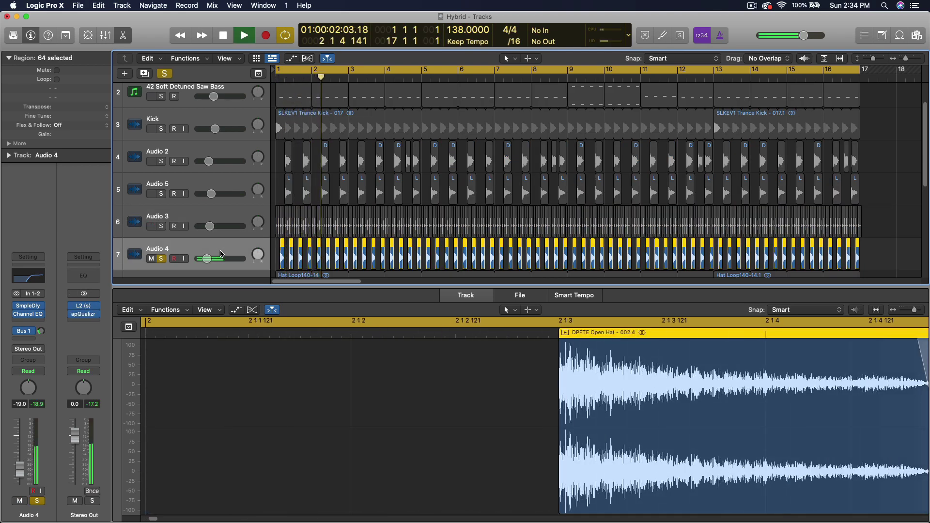
scroll(219, 251, "down", 3)
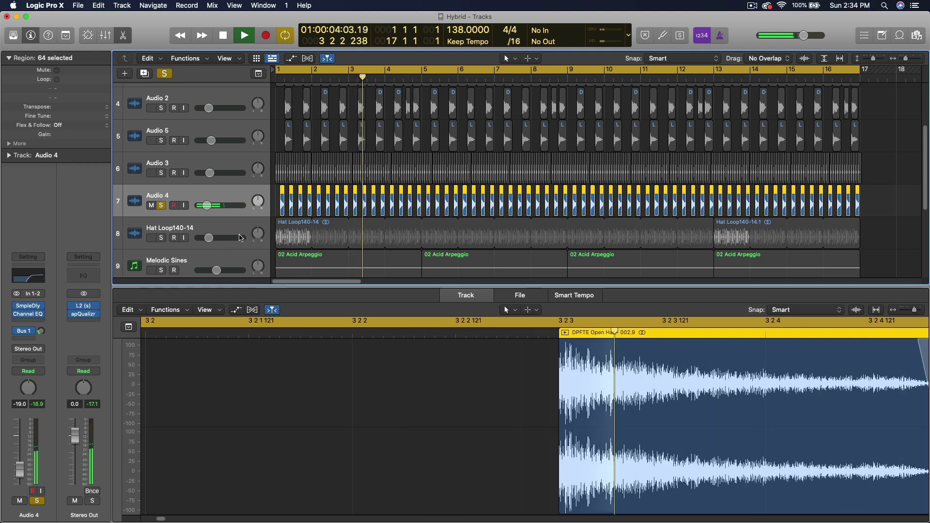
key("space")
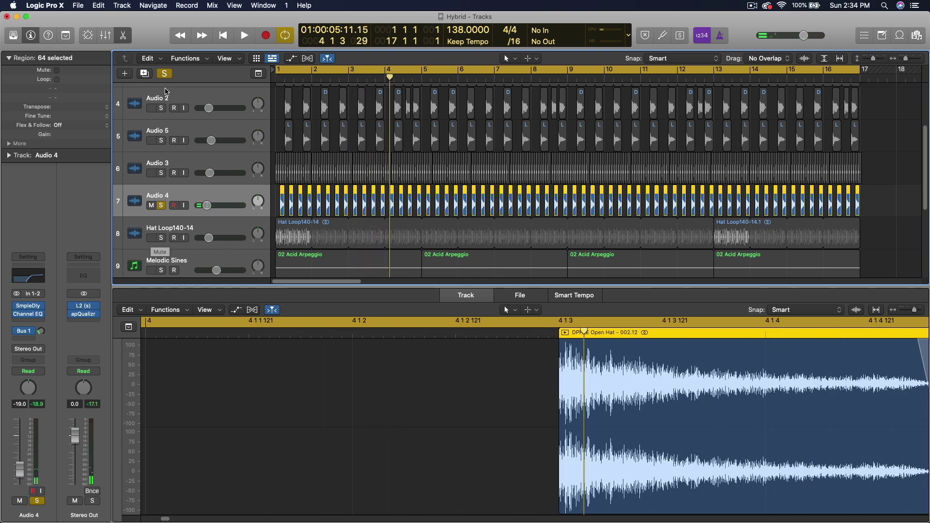
Solo all tracks from 10 Trance Bass through Audio 4 and play them back together
scroll(164, 106, "up", 5)
left_click(165, 104)
scroll(164, 109, "down", 10)
key("space")
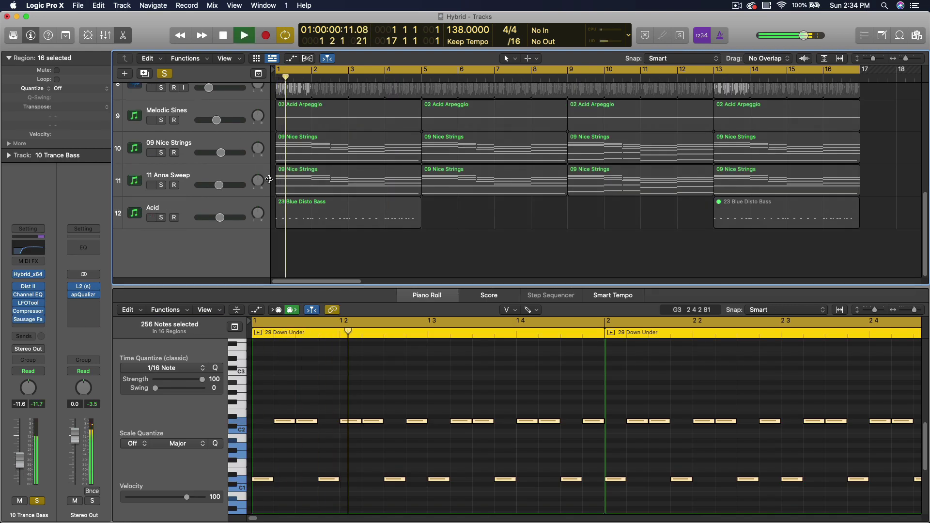
scroll(264, 165, "up", 5)
scroll(268, 179, "down", 2)
scroll(269, 179, "down", 1)
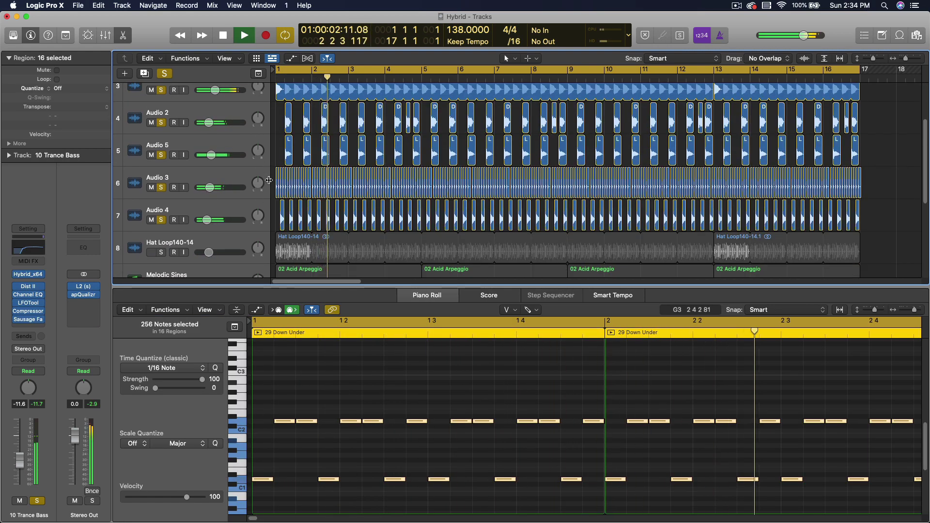
key("space")
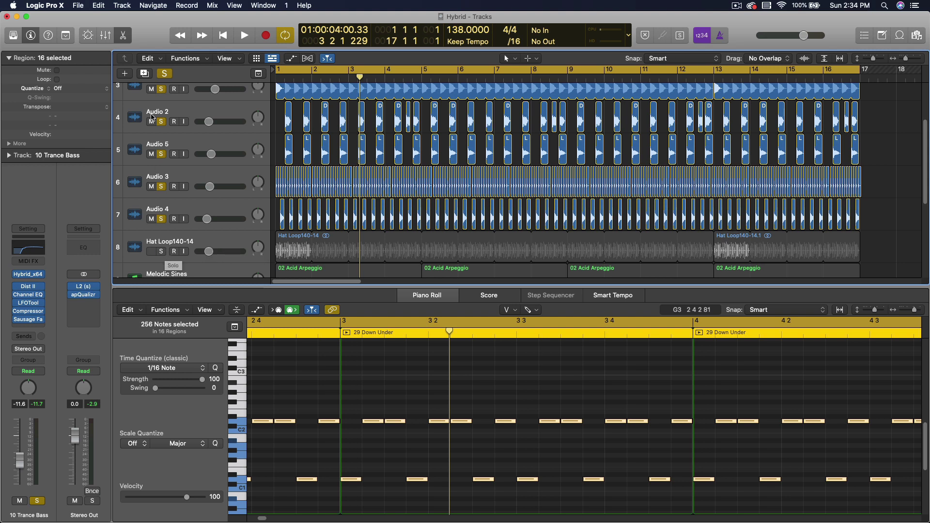
Clear all solos, solo only Hat Loop140-14, and audition the loop from the beginning
left_click(160, 252, "alt")
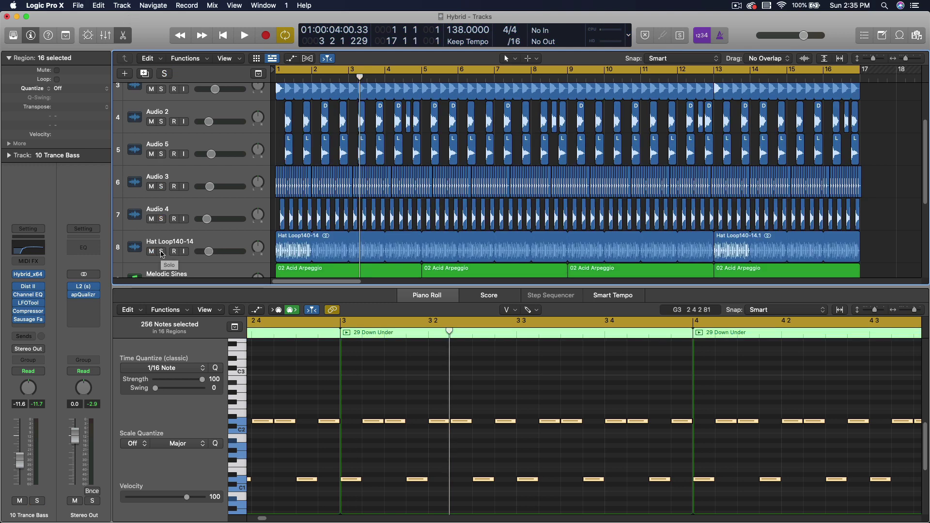
left_click(160, 252)
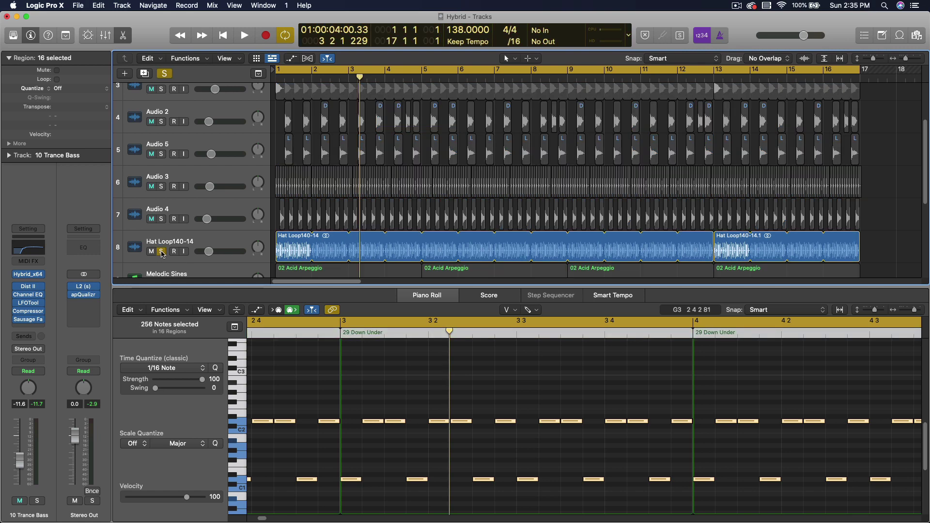
key("Return")
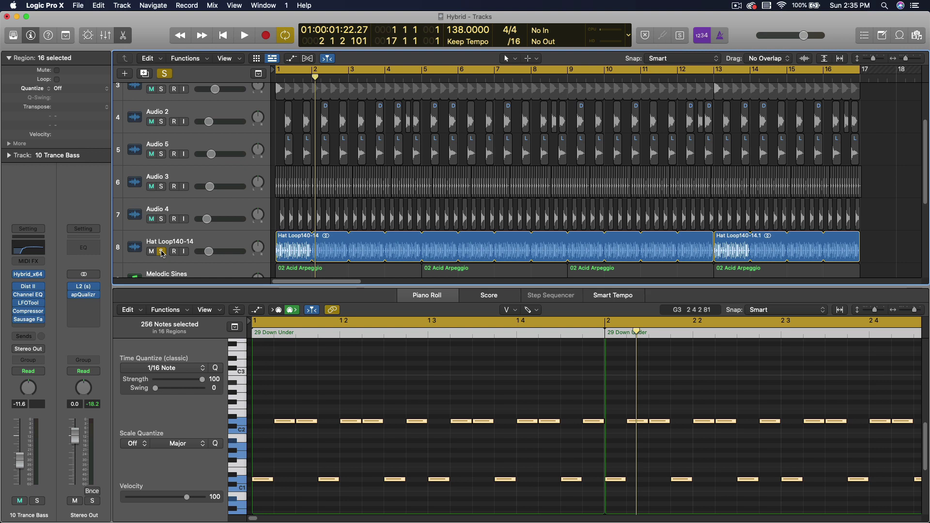
Solo Audio 3, compare playback with and without Hat Loop140-14, then unsolo the loop and select Audio 3
left_click(161, 186)
key("space")
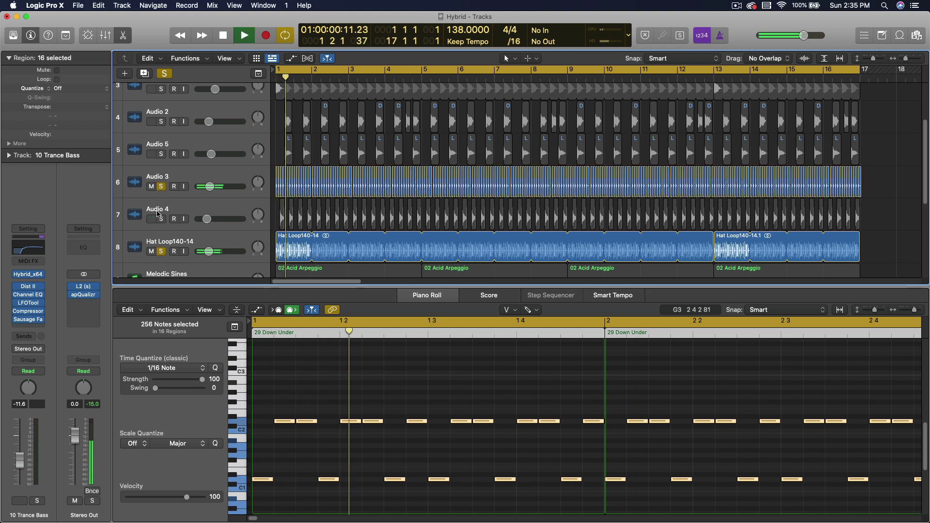
left_click(162, 251)
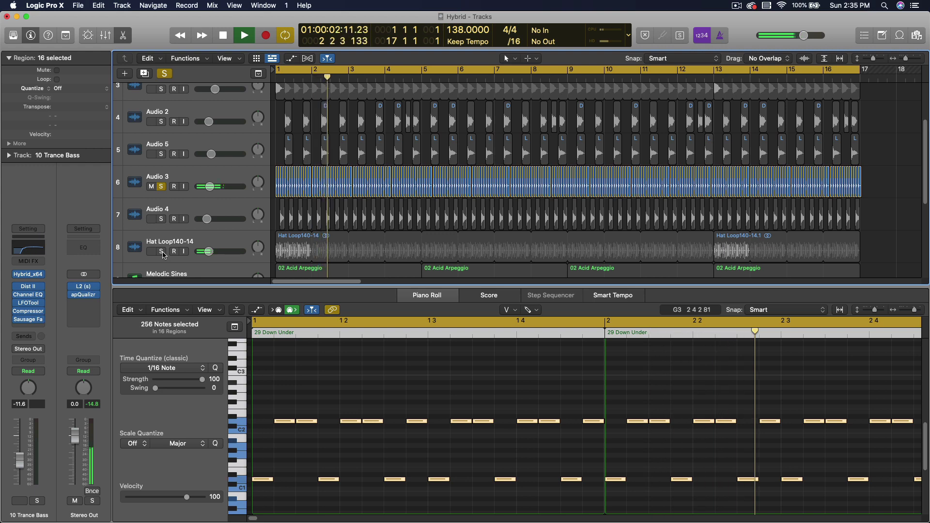
left_click(162, 251)
key("space")
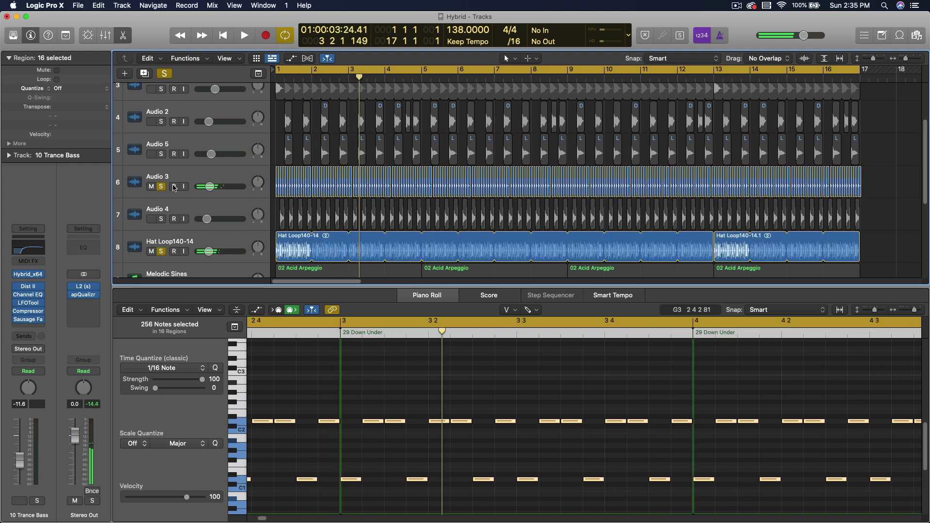
left_click(161, 251)
left_click(198, 180)
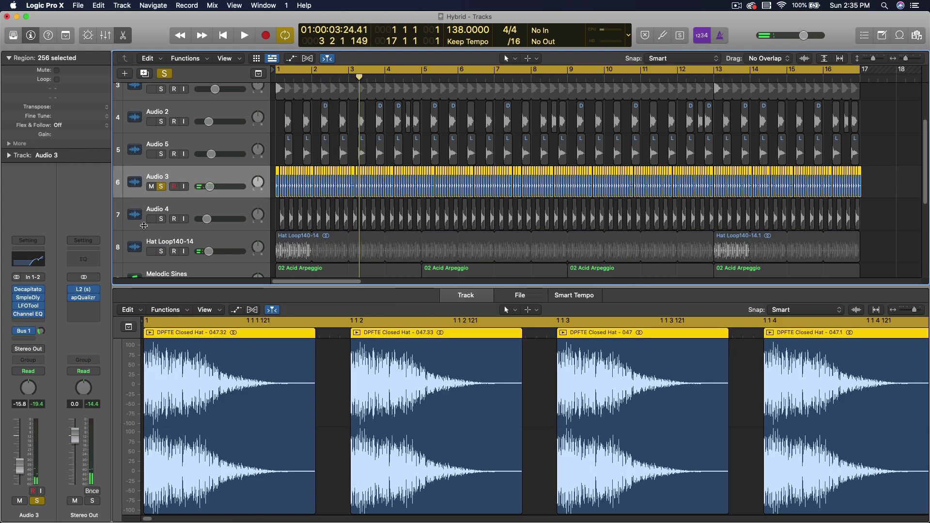
Show the LFOTool effect on Audio 3 while playing its closed hats from the beginning, and close the effect window
mouse_move(17, 307)
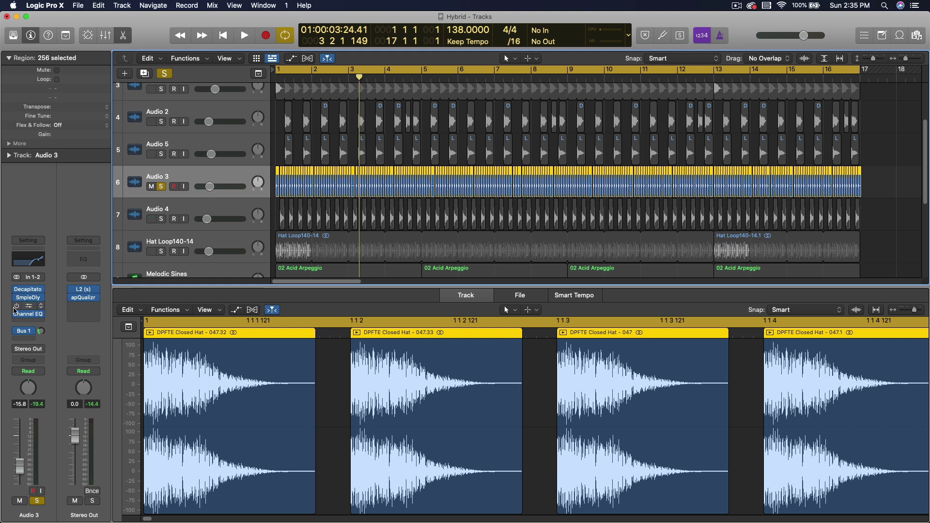
key("Return")
key("space")
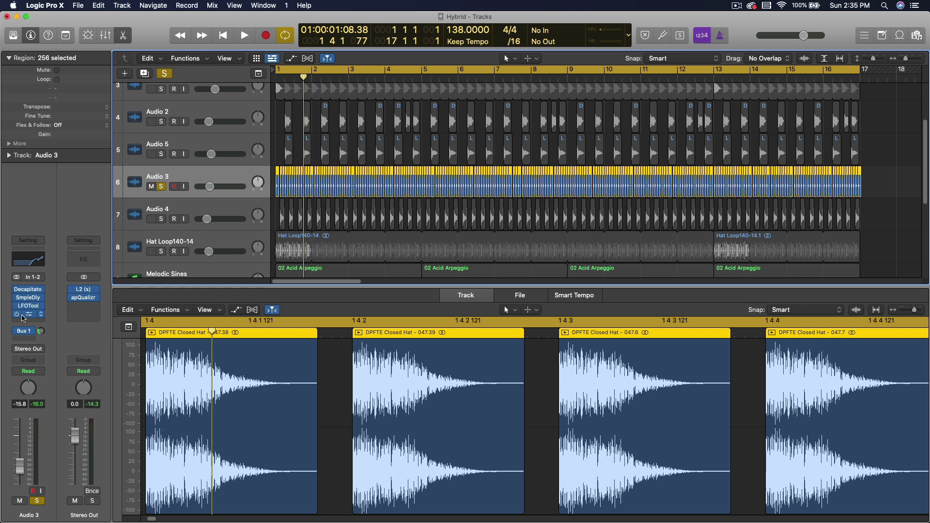
left_click(29, 307)
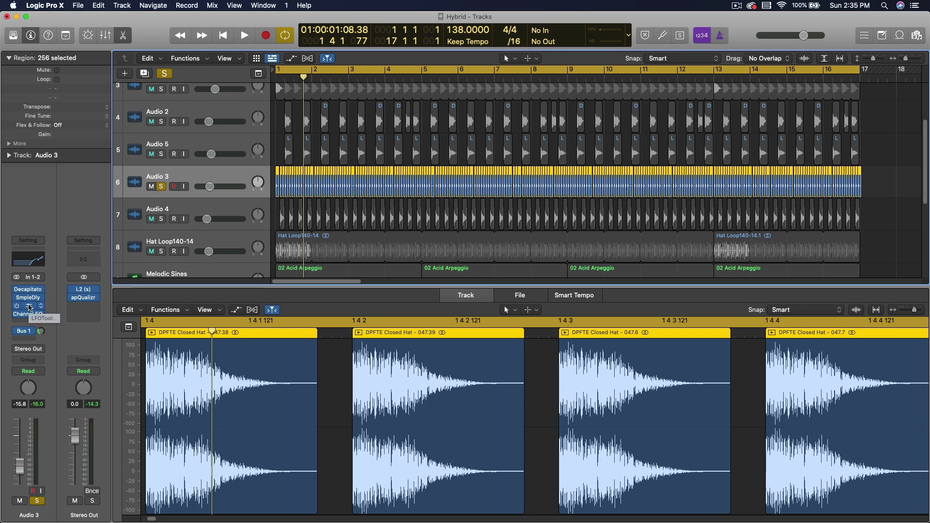
key("space")
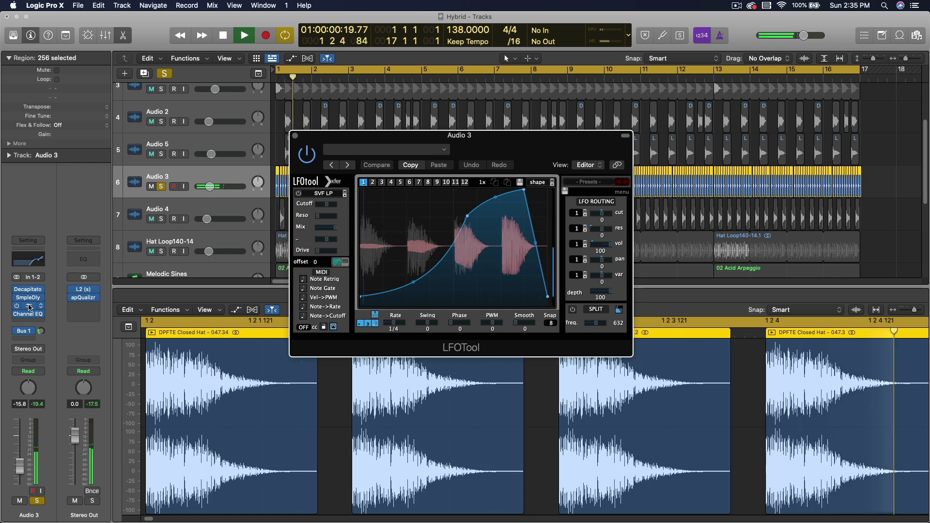
key("space")
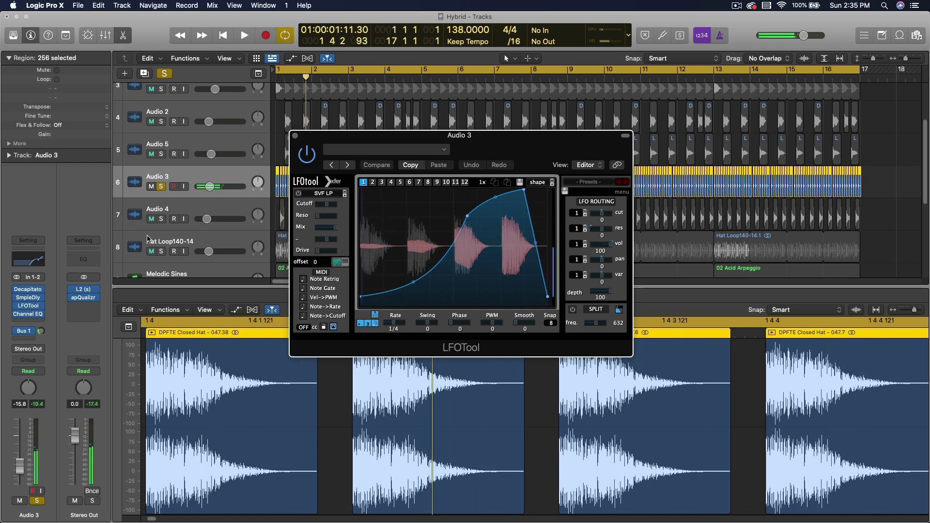
left_click(295, 136)
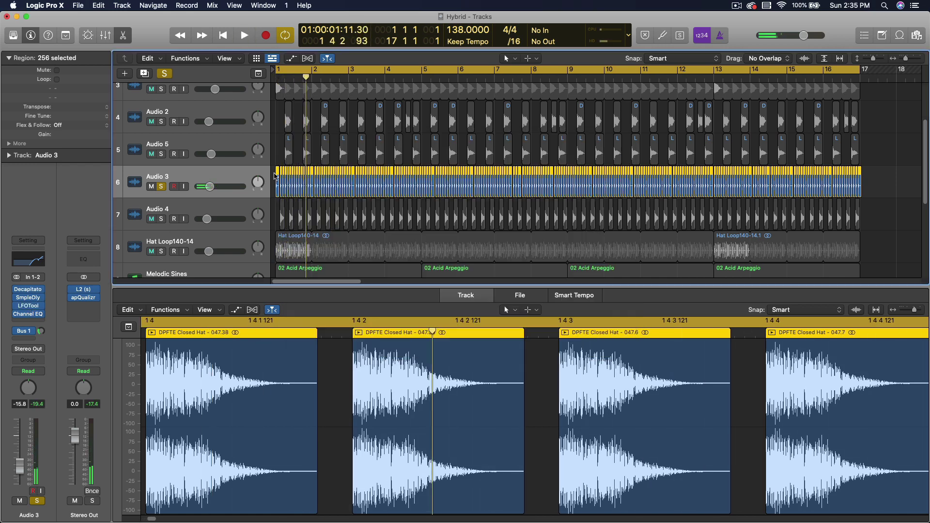
Compare playback of the closed hats on Audio 3 with and without Hat Loop140-14 soloed alongside them
left_click(162, 251)
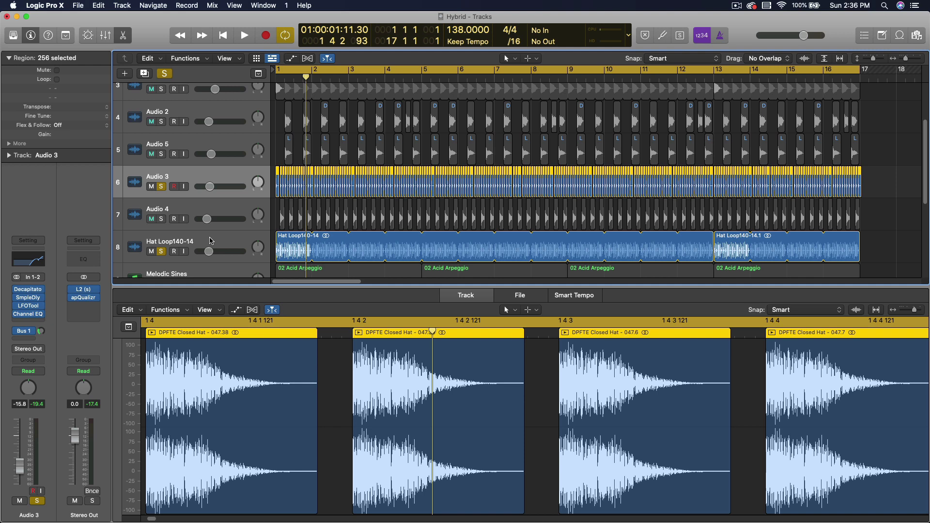
key("space")
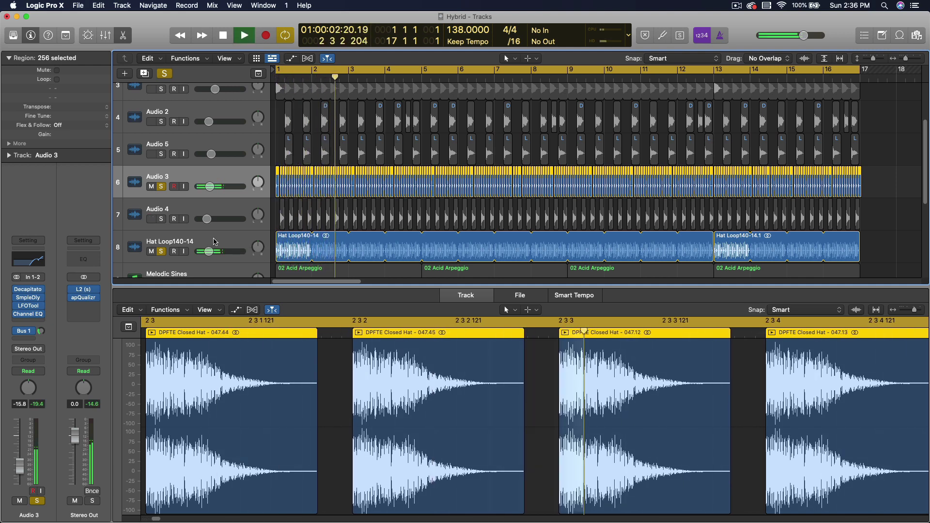
key("space")
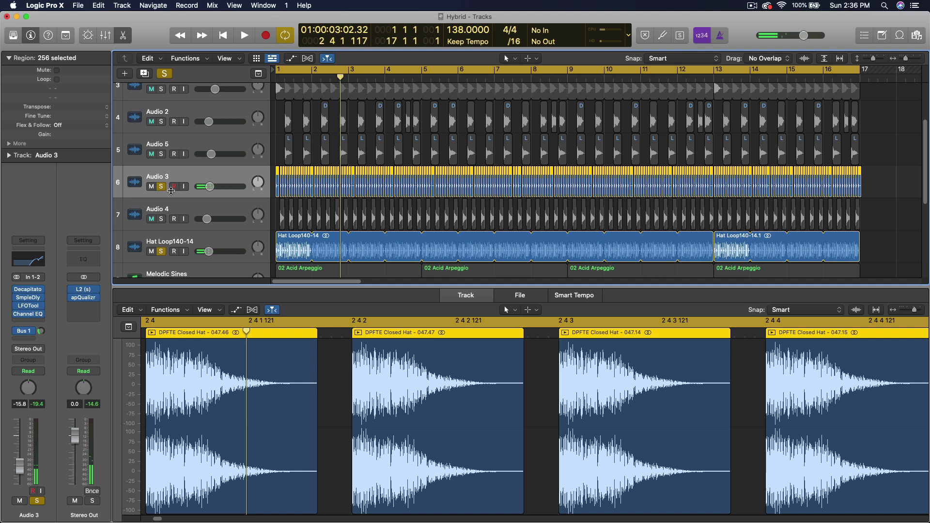
left_click(161, 251)
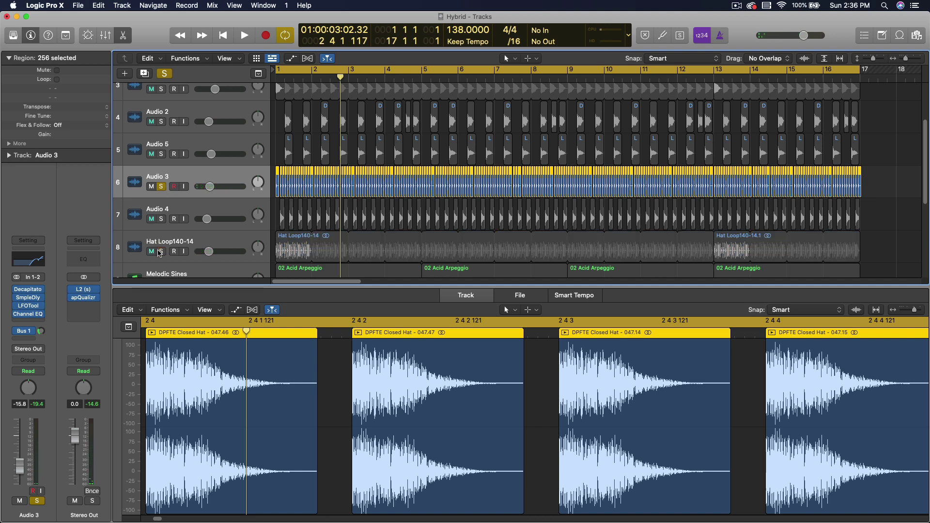
key("space")
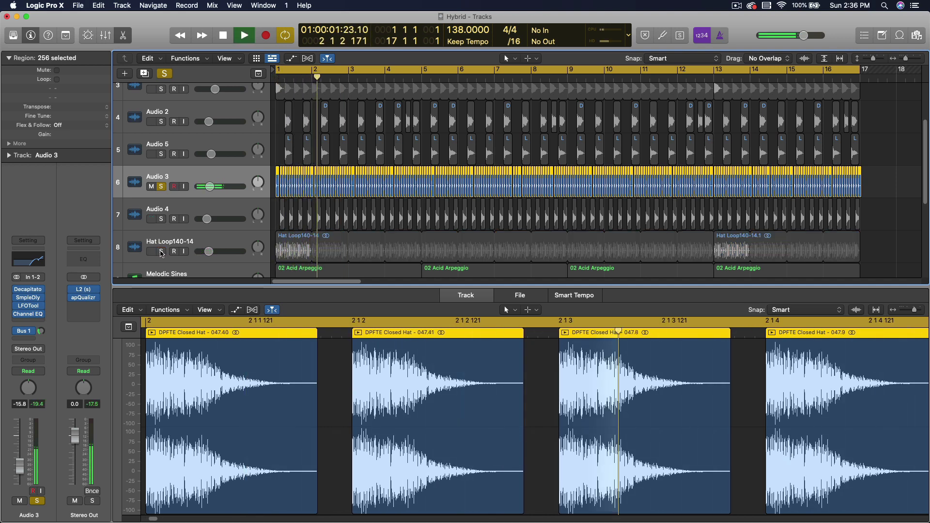
left_click(161, 252)
key("space")
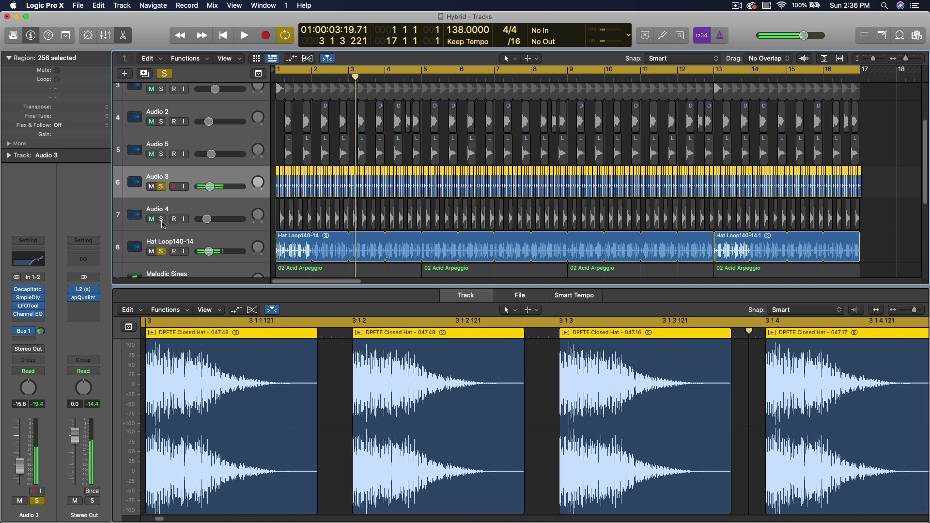
Unsolo Audio 3 and Hat Loop140-14, solo Audio 4, and audition its open hats alone
left_click(161, 186)
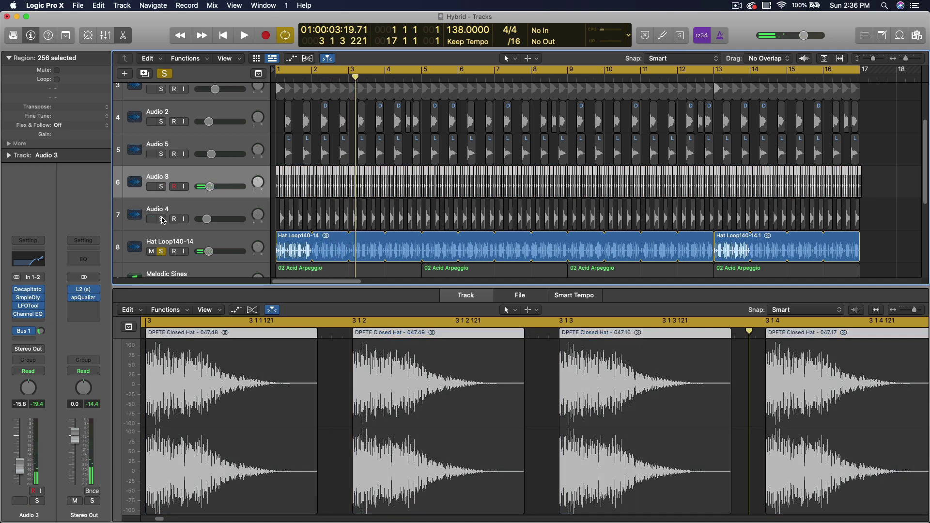
left_click(162, 220)
left_click(160, 251)
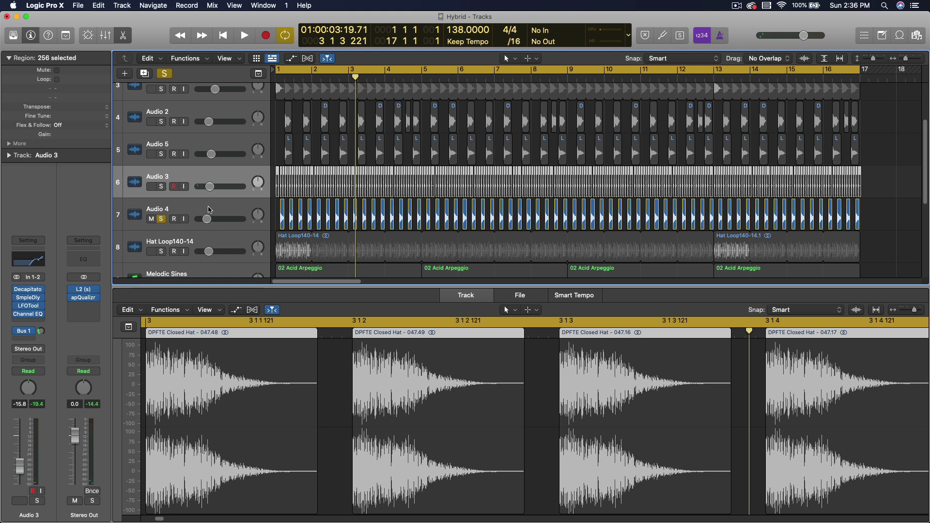
key("space")
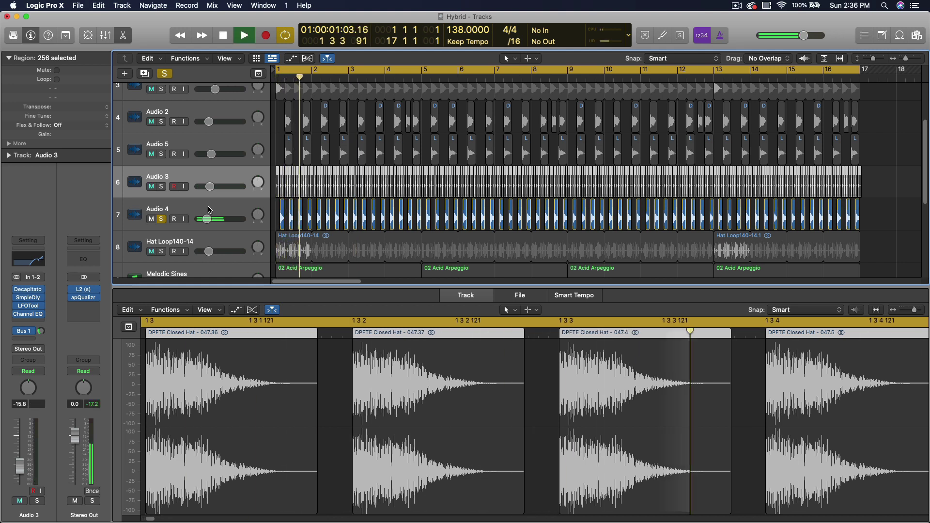
key("space")
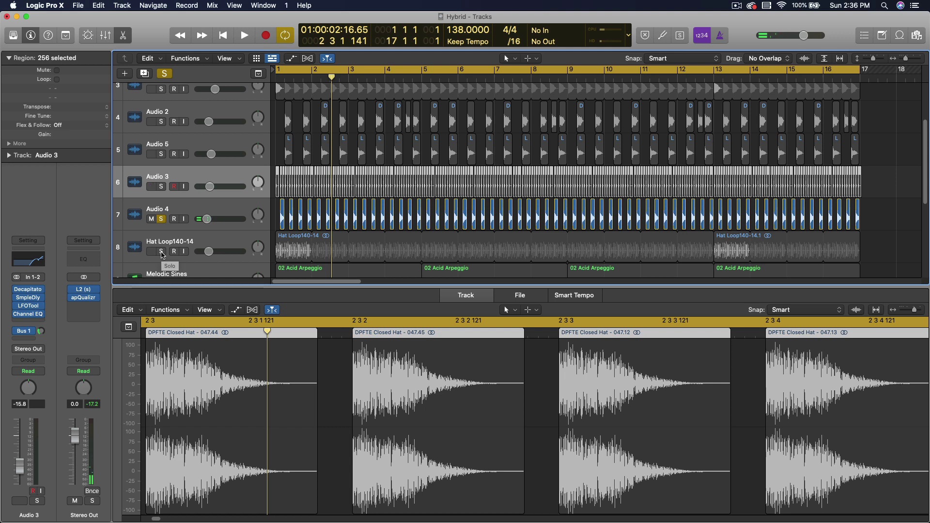
Solo Hat Loop140-14 together with Audio 4 and compare the loop with and without the open hats during playback
left_click(162, 252)
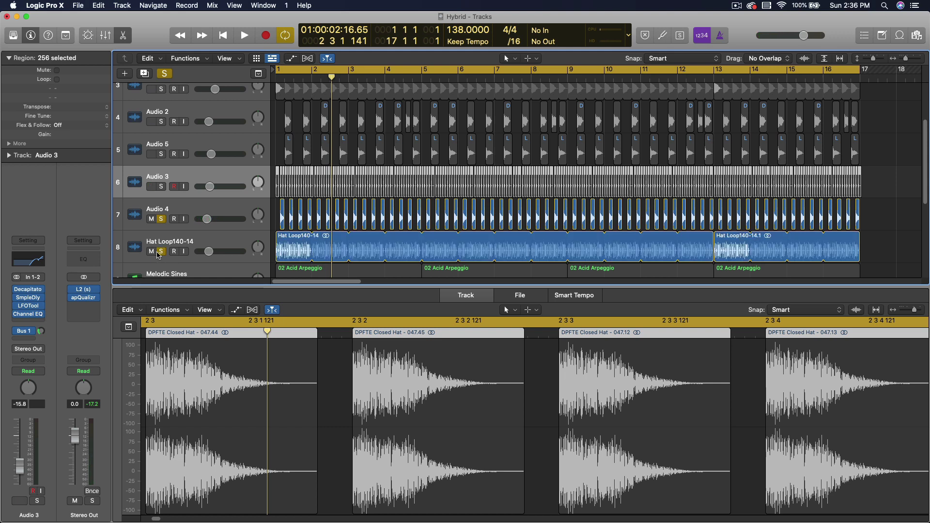
key("space")
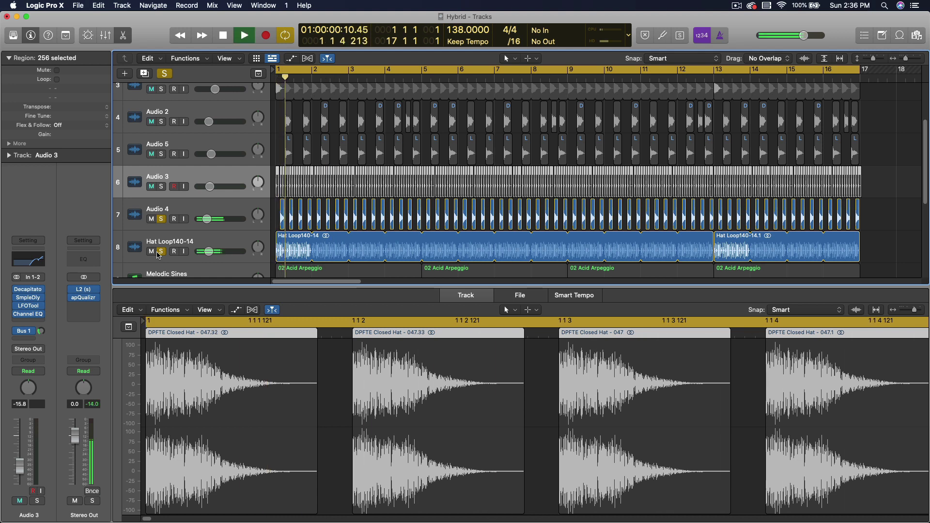
left_click(162, 219)
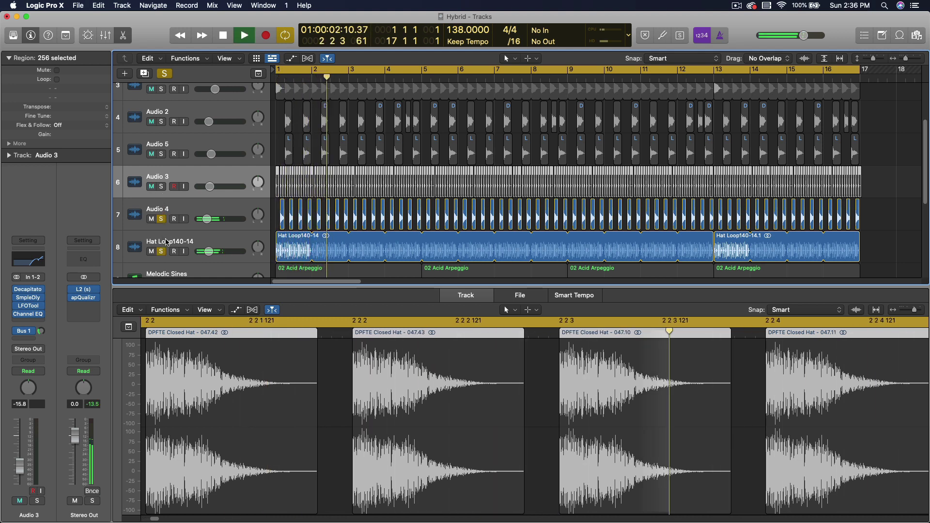
left_click(162, 219)
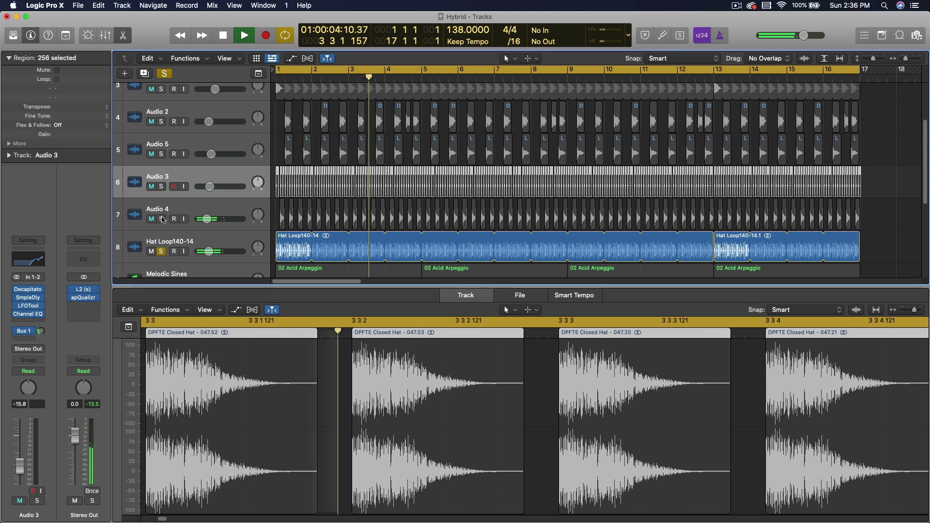
Add Audio 3, Audio 5, Audio 2, Kick and both bass tracks to the solos during playback, and stop after listening to the full groove
left_click(161, 186)
left_click(162, 154)
left_click(161, 122)
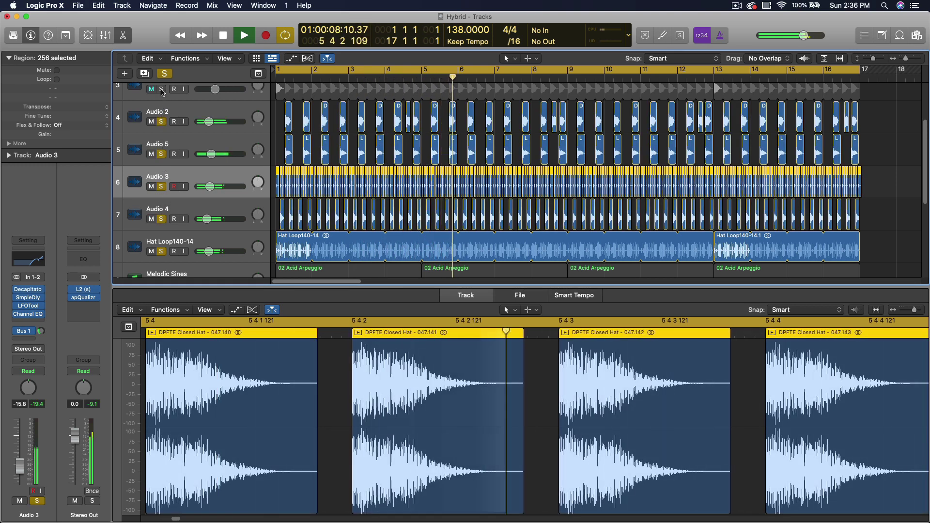
scroll(163, 117, "up", 5)
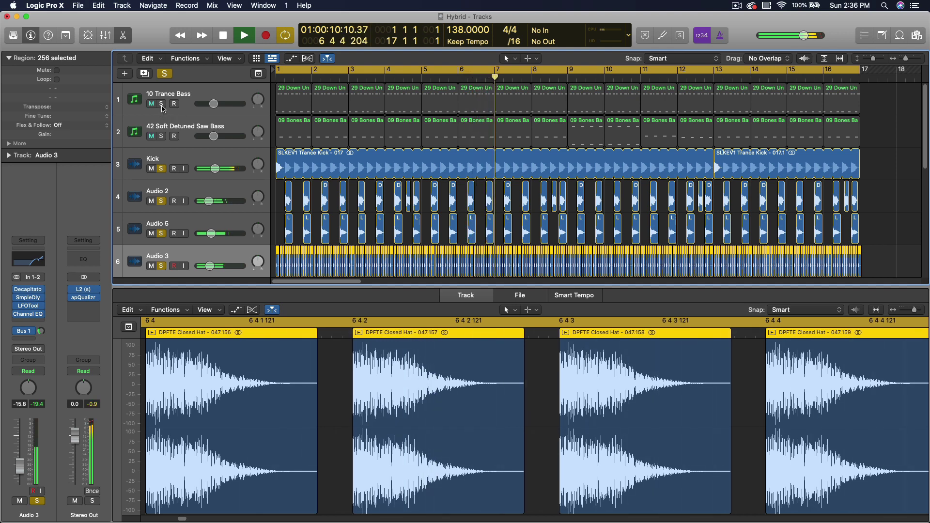
left_click(161, 103)
left_click(161, 136)
scroll(189, 147, "down", 10)
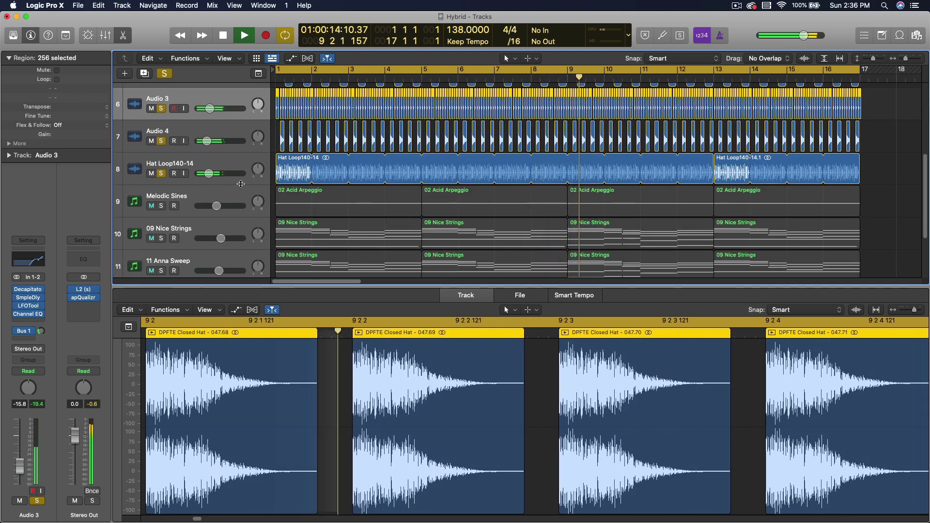
key("space")
Select the Melodic Sines track, show its Hybrid instrument, and solo and play back only this track
left_click(207, 197)
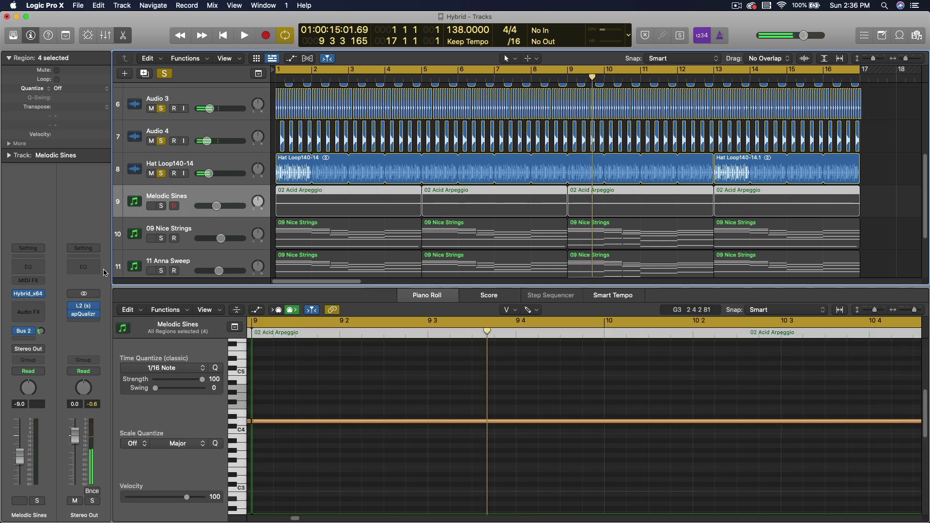
left_click(31, 296)
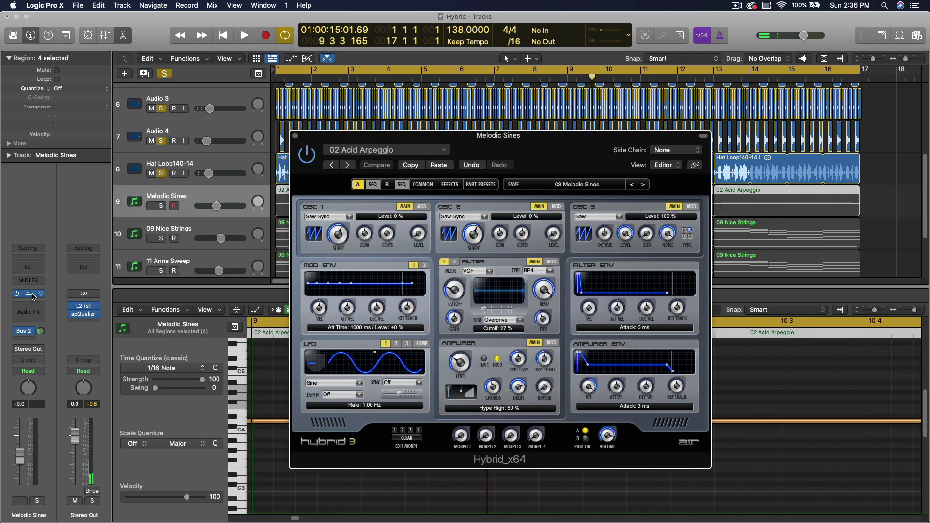
key("ctrl+m")
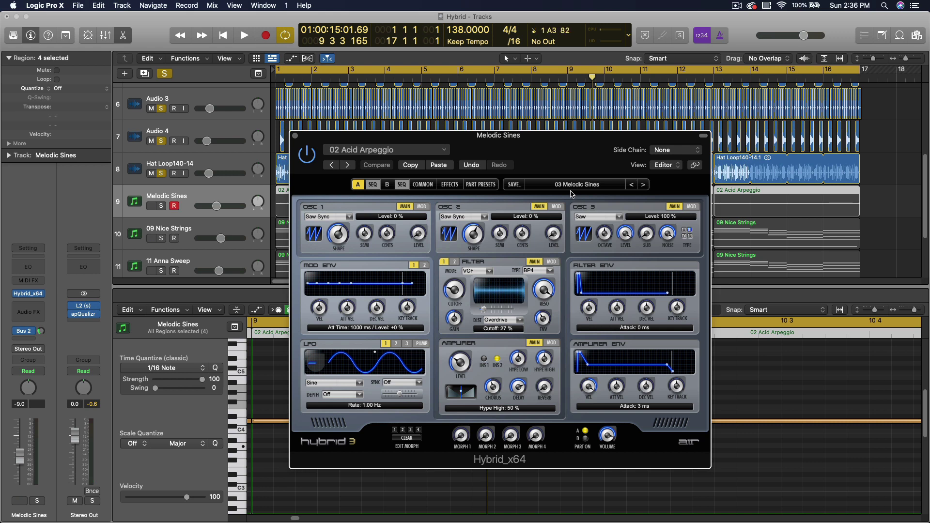
left_click(161, 206)
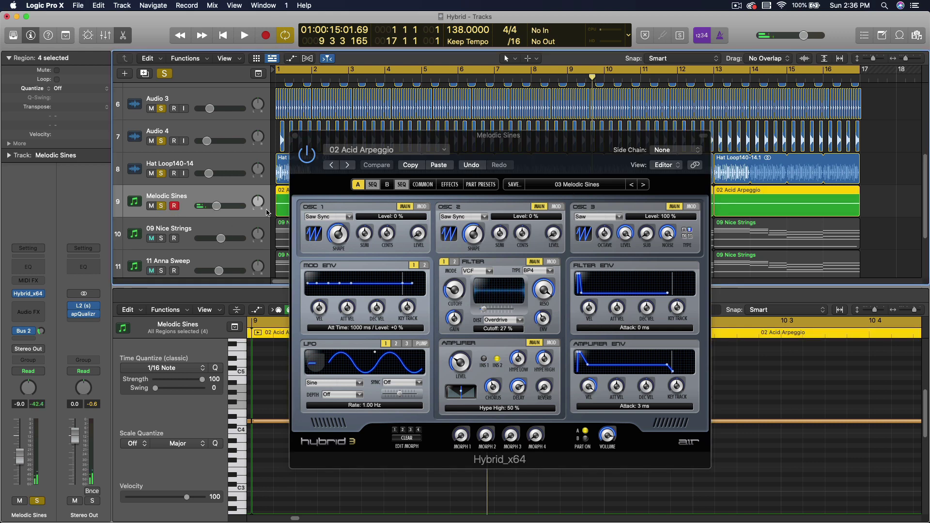
left_click(161, 206, "alt")
key("space")
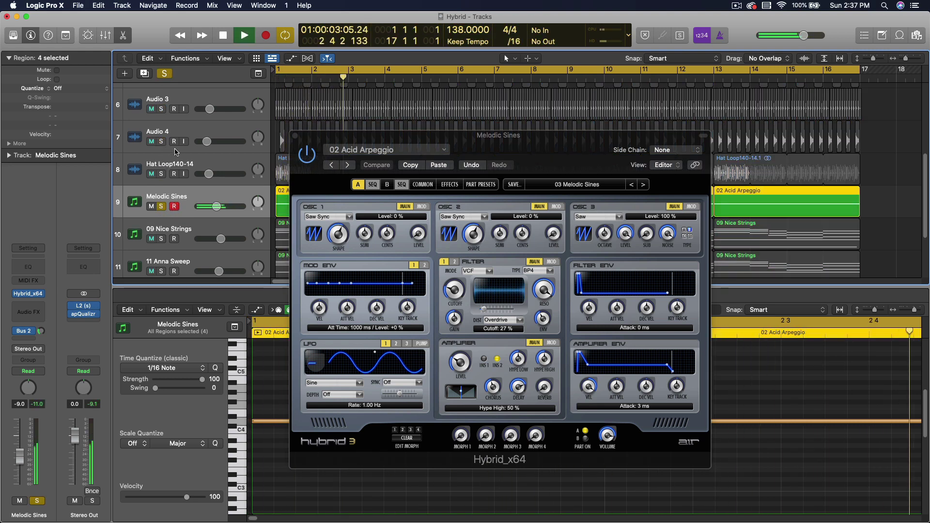
Solo all tracks from 10 Trance Bass through Hat Loop140-14 with Melodic Sines, hide the instrument window, and audition them together
scroll(184, 136, "down", 2)
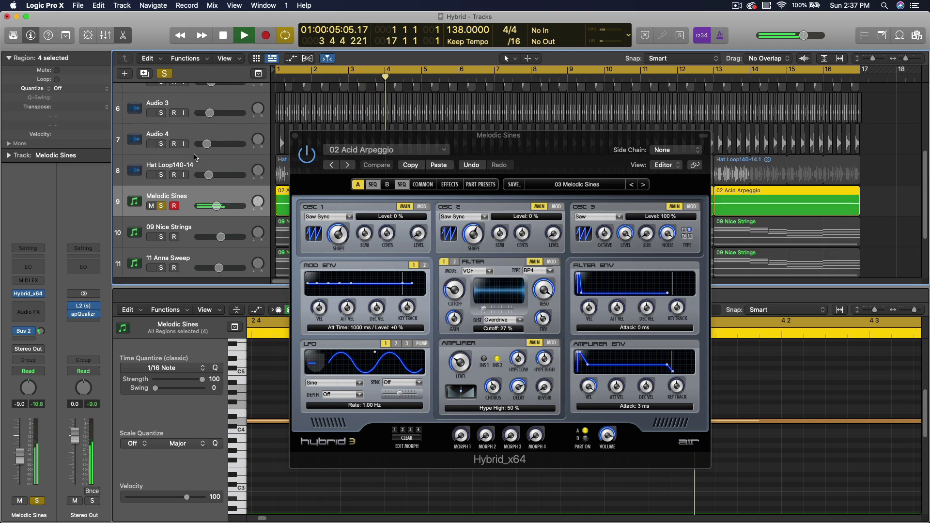
left_click_drag(161, 87, 165, 160)
scroll(166, 160, "up", 4)
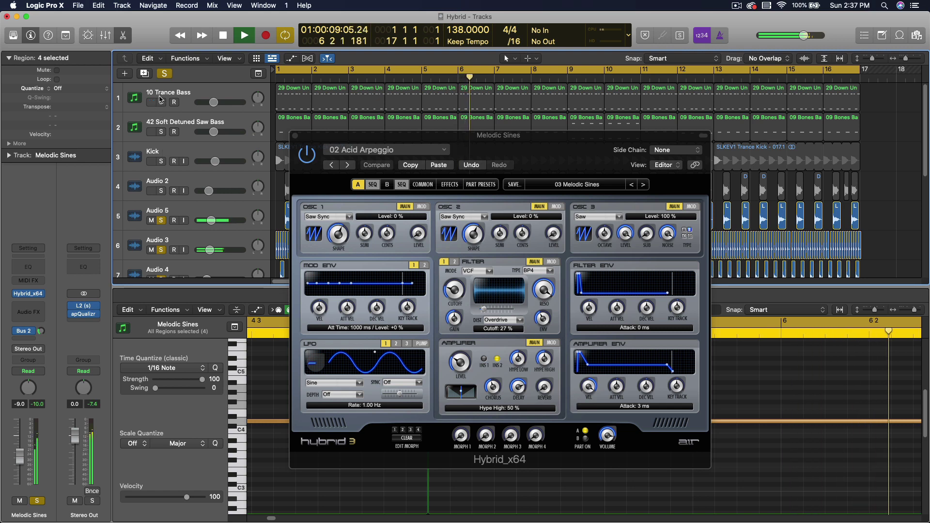
left_click_drag(161, 103, 162, 156)
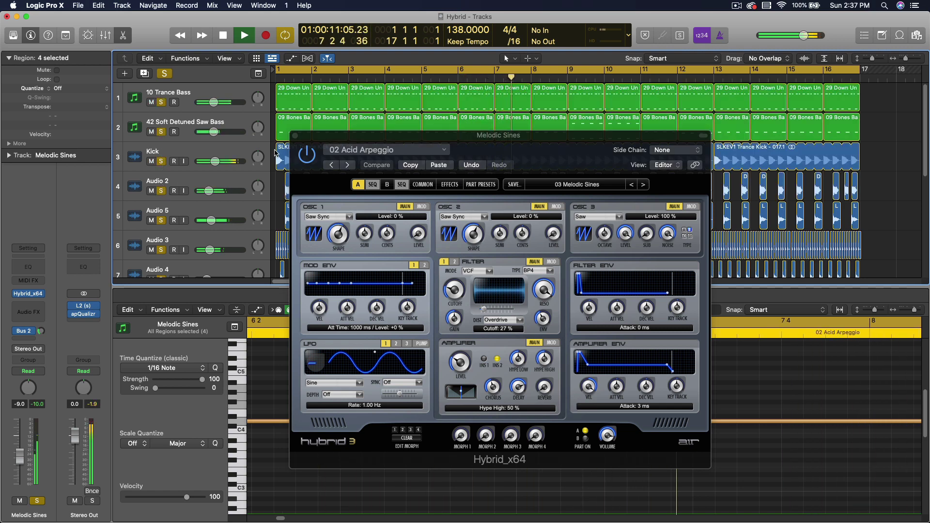
key("v")
scroll(247, 151, "down", 5)
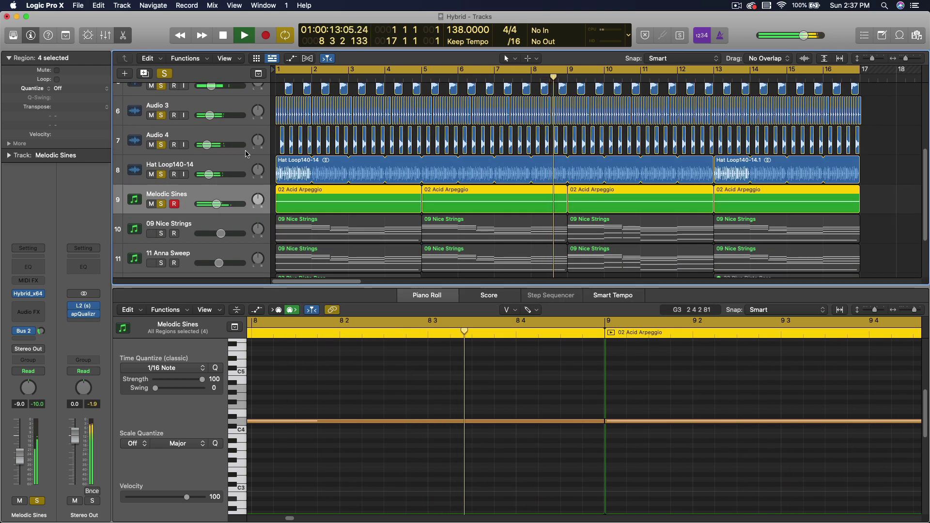
key("space")
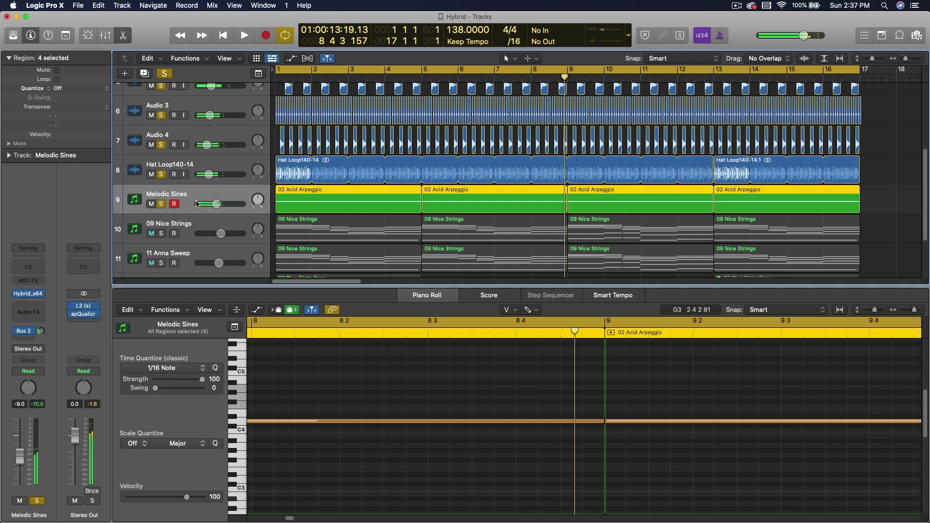
Show the Melodic Sines track's Hybrid instrument, browse its preset categories from pads through basses to hard leads, and close the window
left_click(32, 296)
left_click(576, 185)
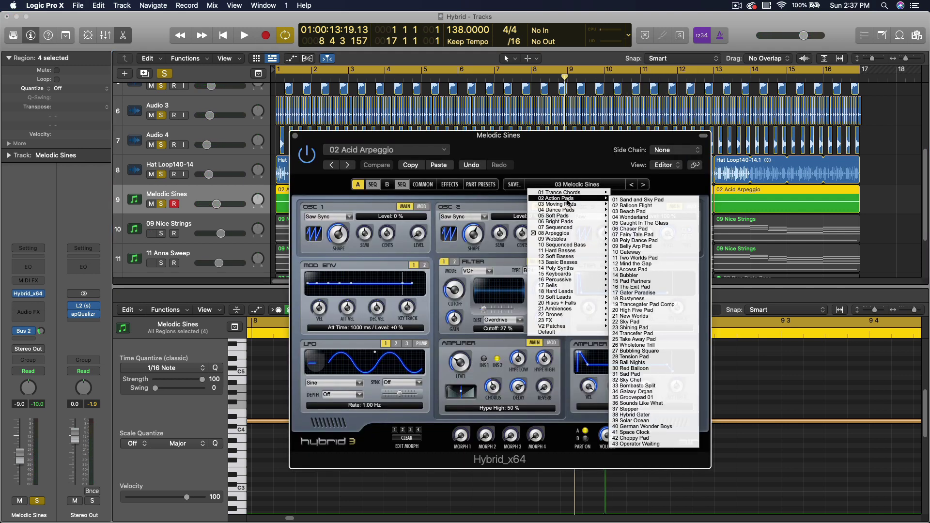
mouse_move(568, 204)
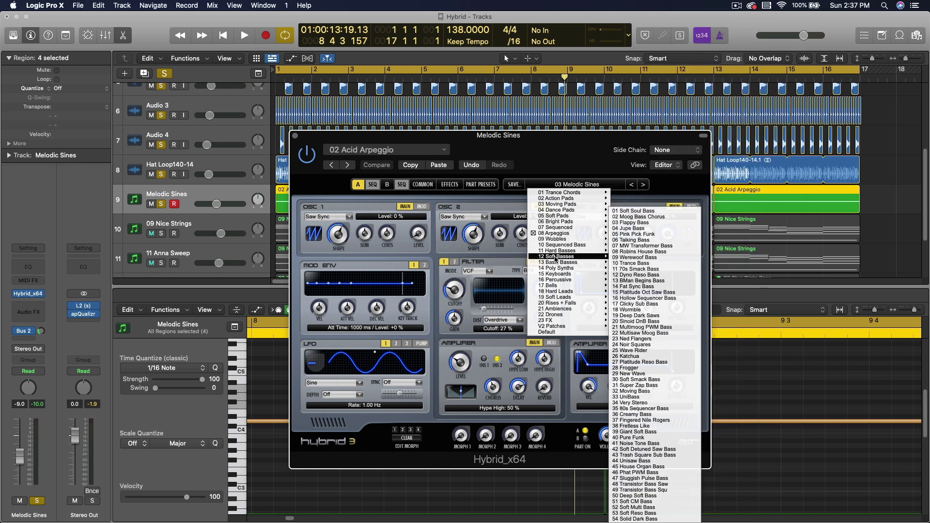
mouse_move(555, 262)
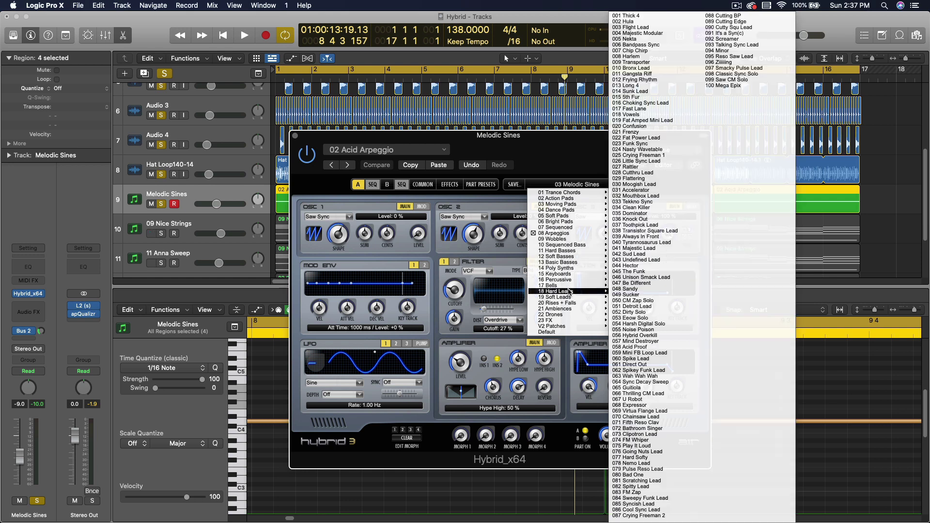
mouse_move(570, 283)
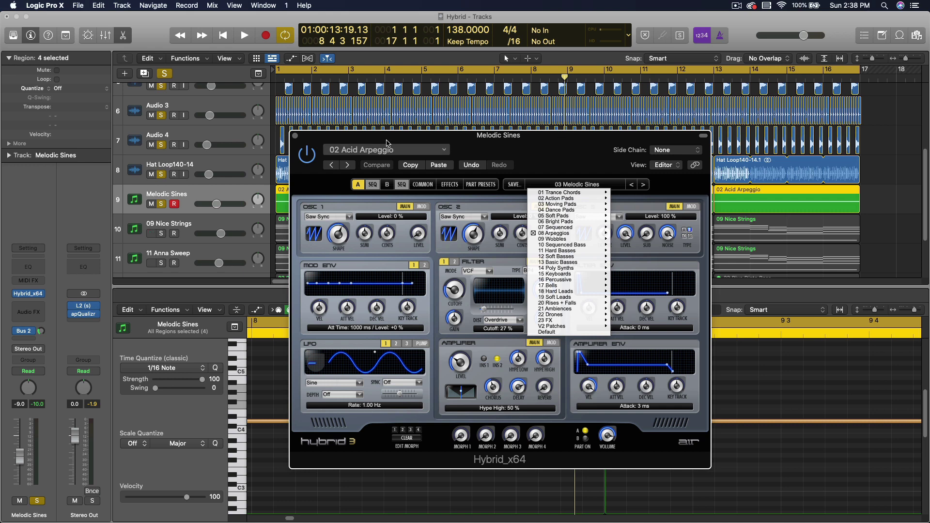
left_click(318, 179)
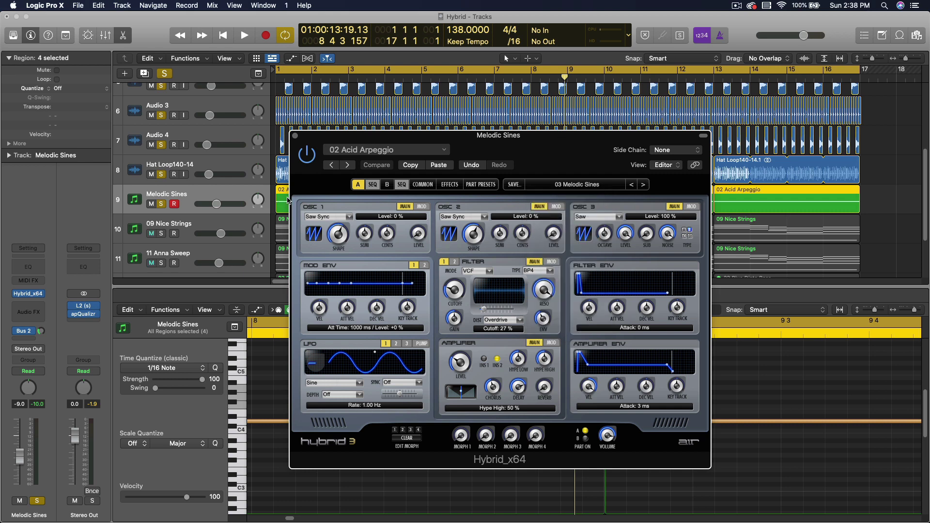
left_click(294, 137)
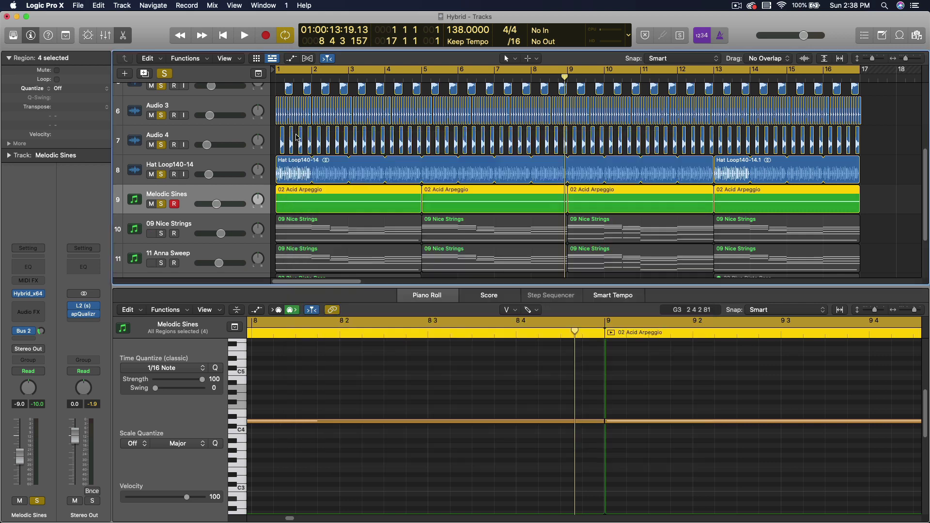
Select the 09 Nice Strings track, show its Hybrid instrument, and view the Soft Pads preset category without changing the preset
left_click(210, 227)
left_click(29, 292)
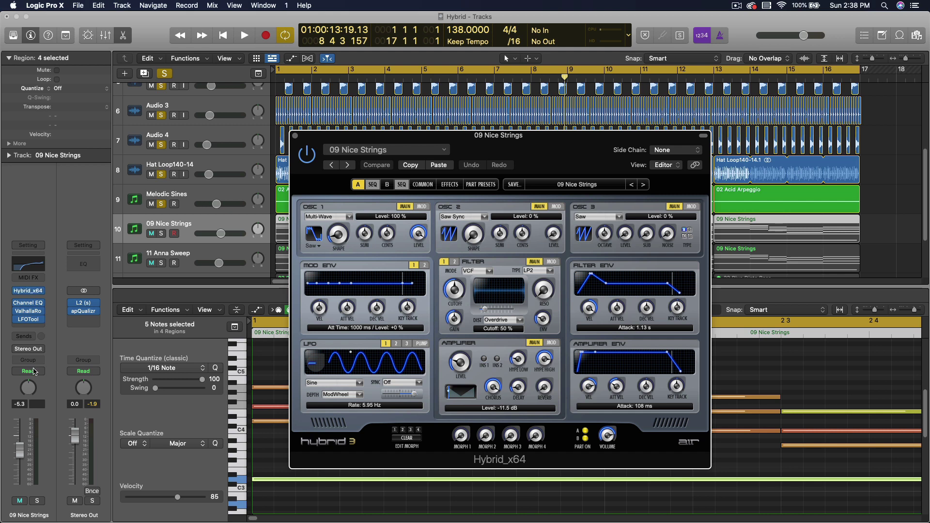
left_click(208, 226)
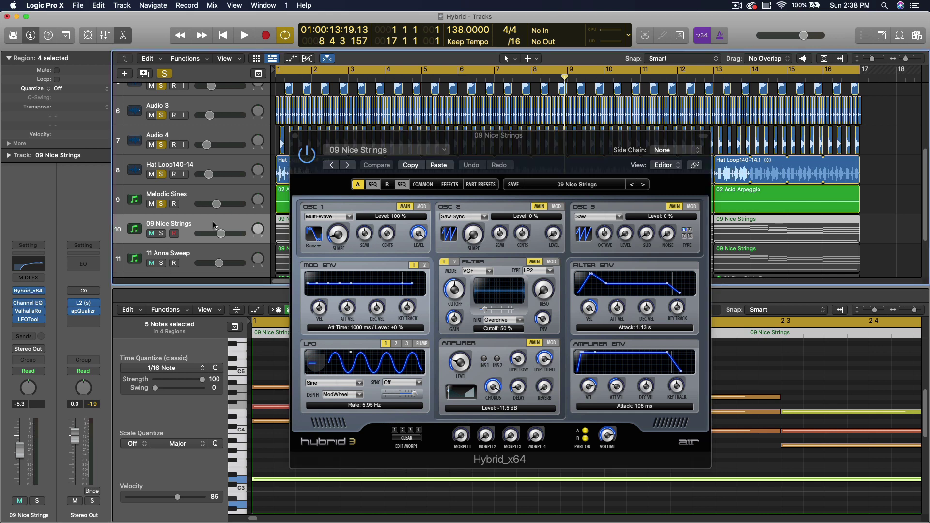
left_click(583, 191)
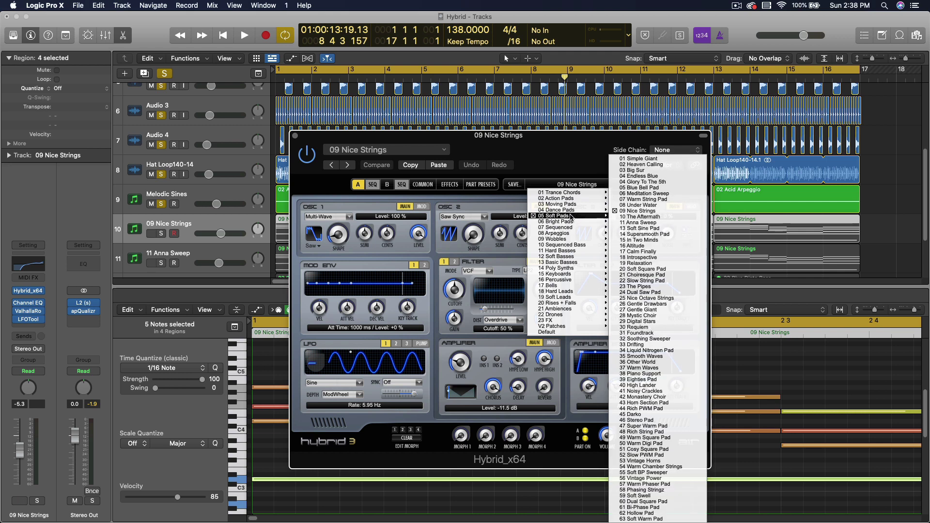
key("Escape")
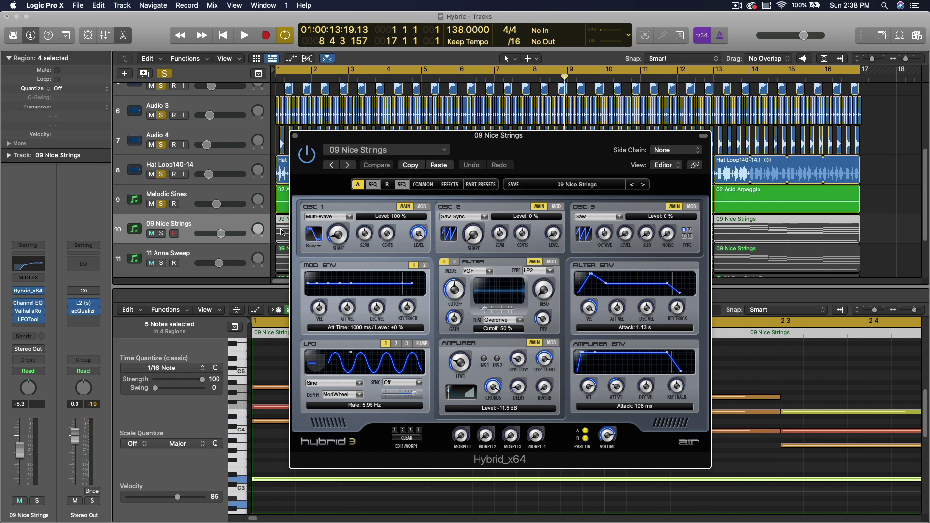
Clear all existing solos, solo only 09 Nice Strings, and play it back briefly
left_click(164, 233)
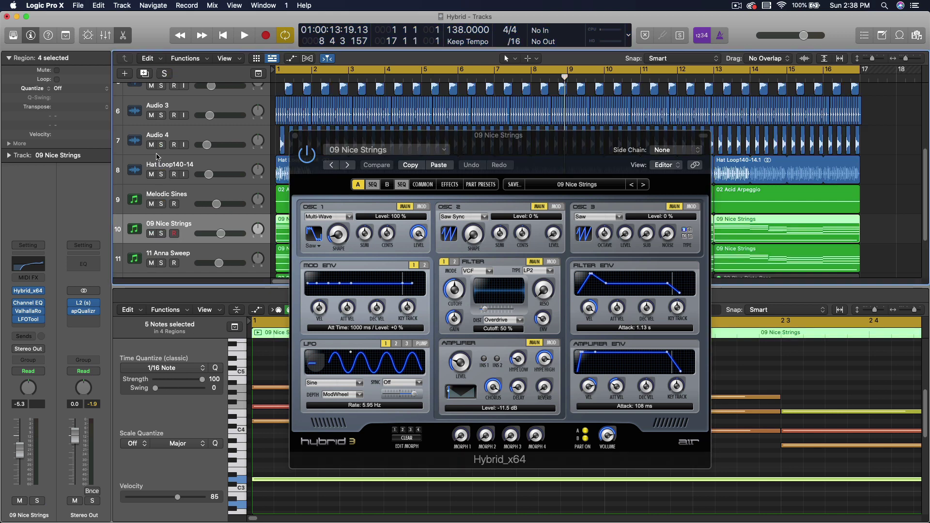
left_click(161, 233)
key("space")
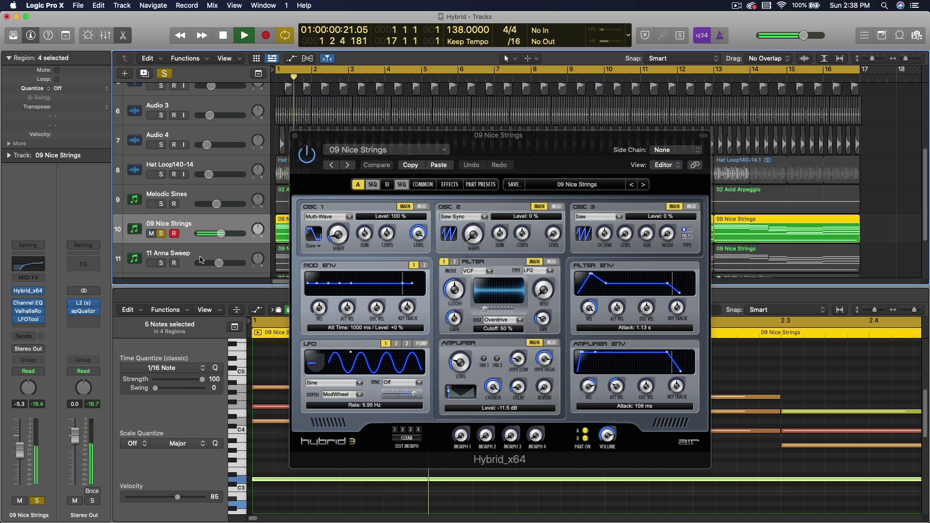
key("space")
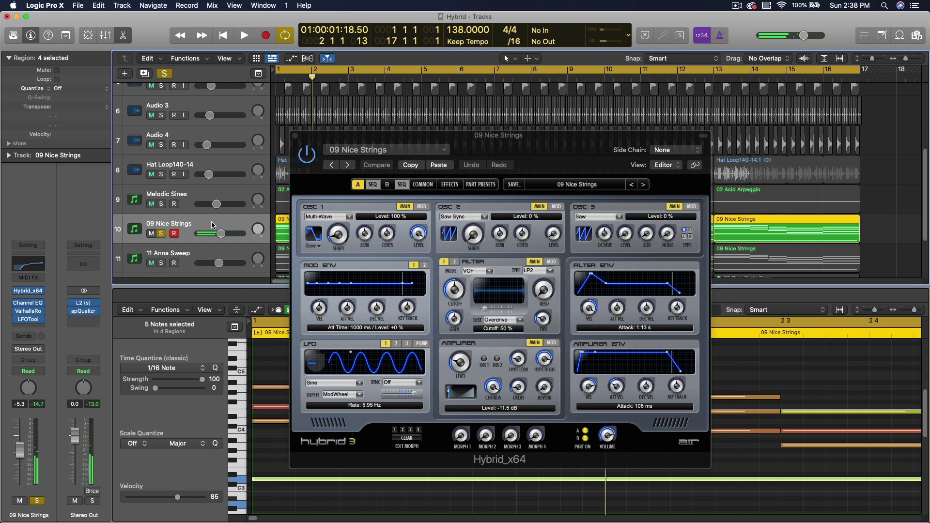
Select the Melodic Sines track, follow its Bus 2 send to Aux 2, and show the ValhallaRoom reverb there
left_click(205, 190)
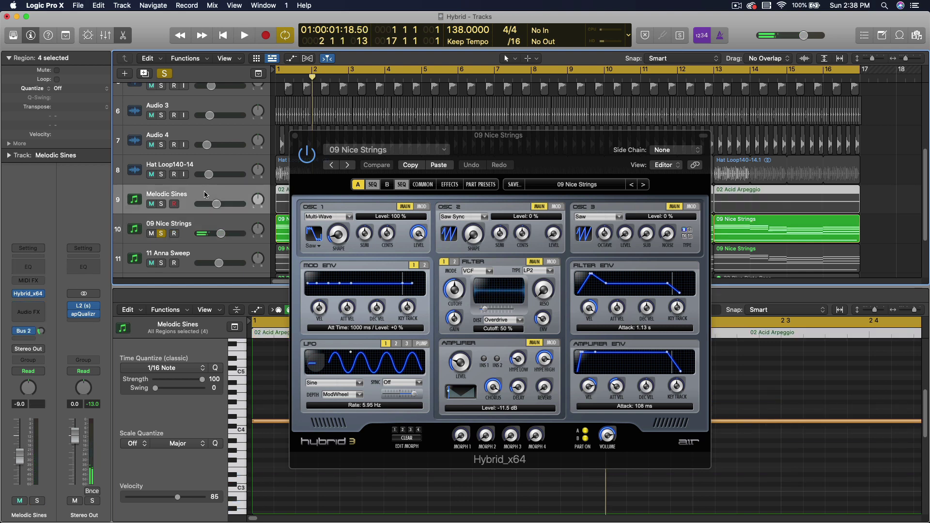
left_click(41, 333)
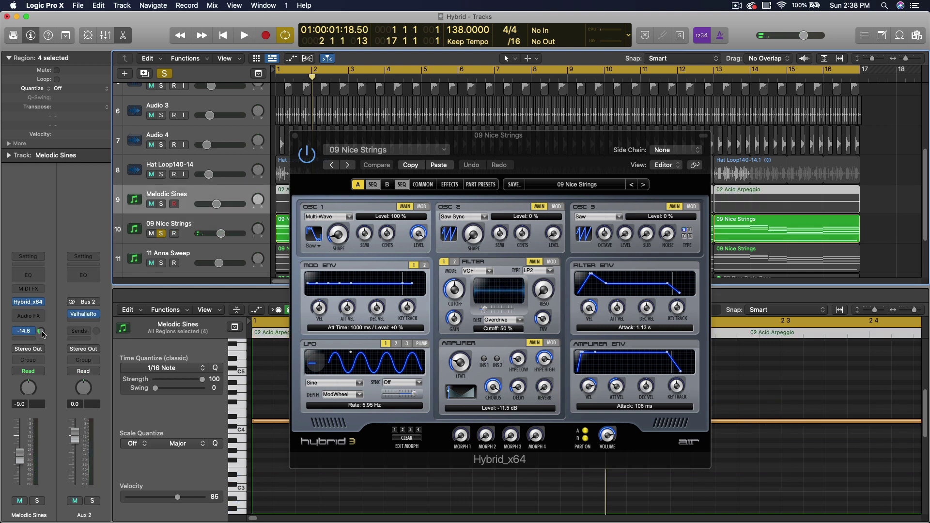
left_click(85, 316)
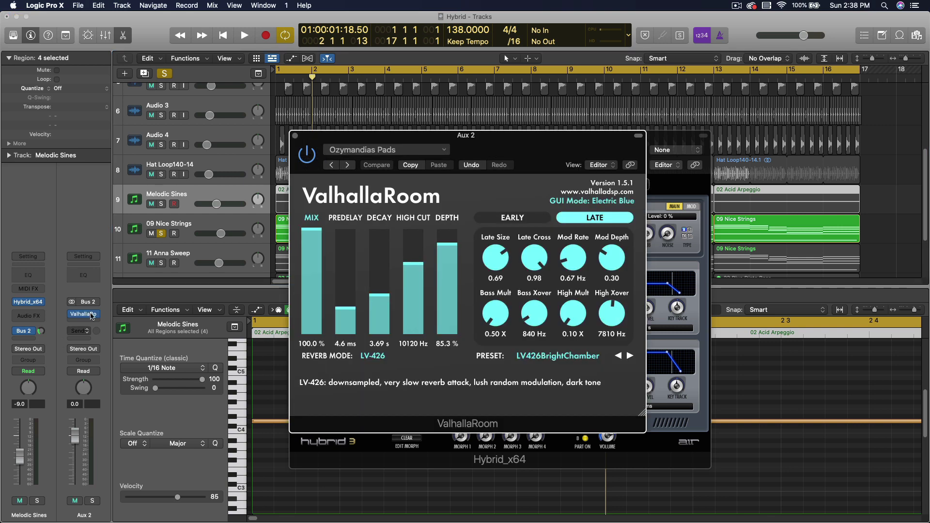
Solo only Melodic Sines, audition it with its ValhallaRoom reverb, close the reverb window, and clear the solo after playback
left_click(157, 235)
left_click(161, 234)
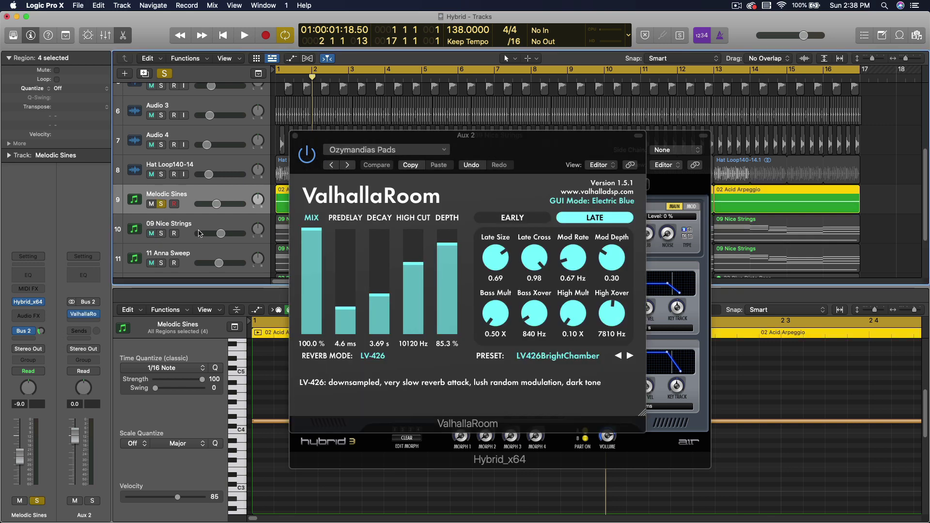
key("space")
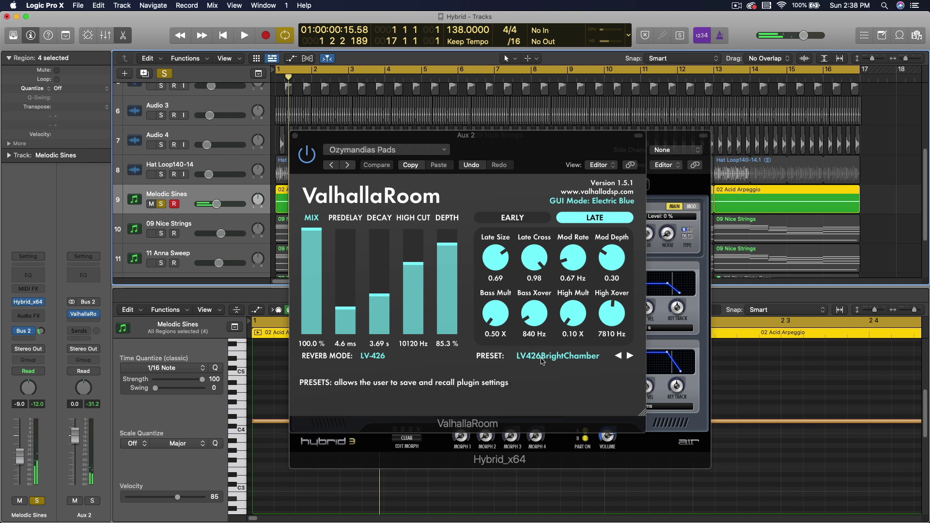
left_click(543, 368)
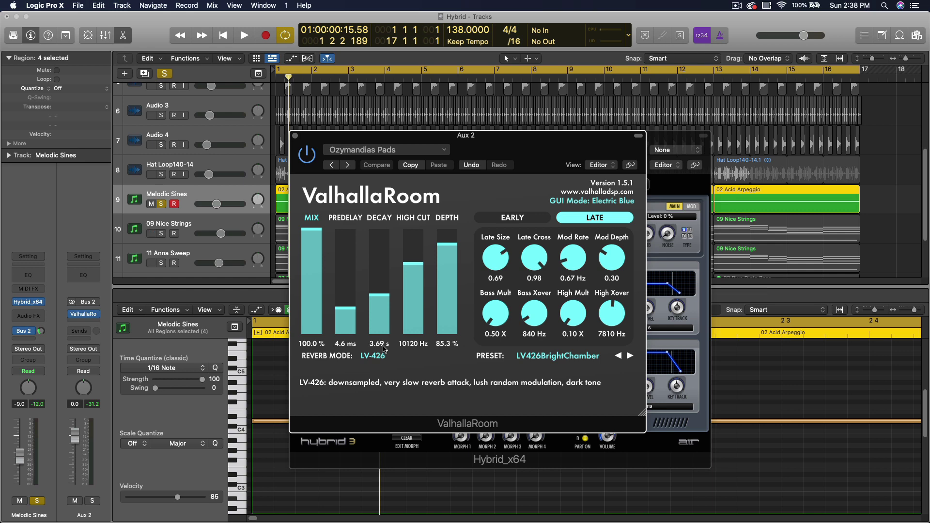
left_click(294, 137)
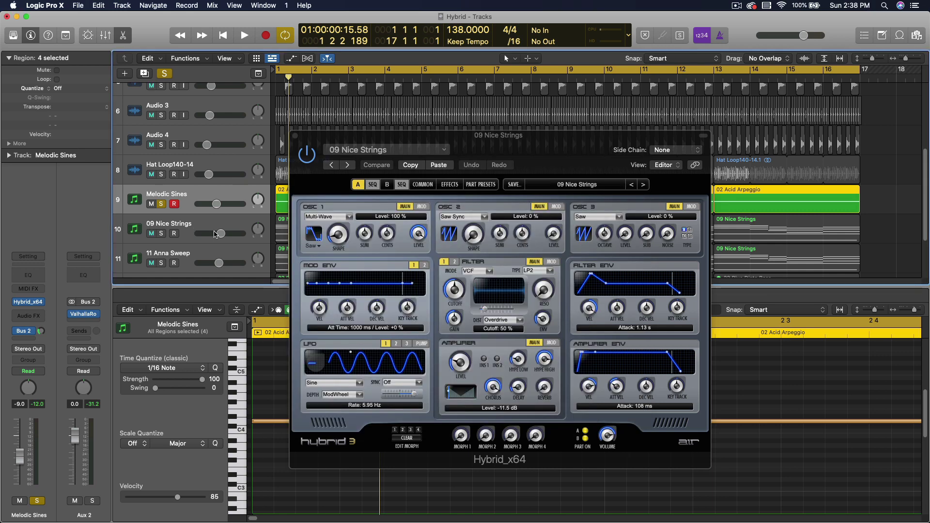
key("space")
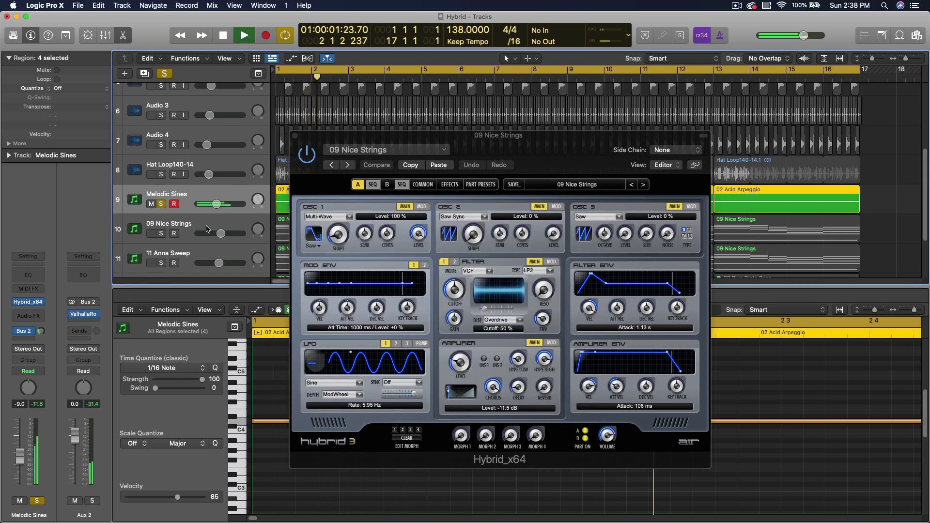
key("space")
left_click(161, 205)
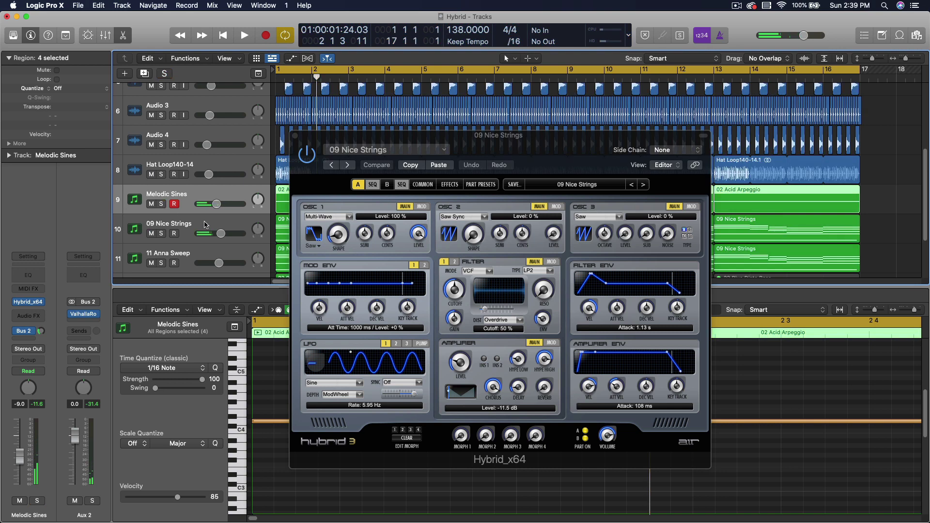
Select 09 Nice Strings, show its ValhallaRoom insert, and solo and play back the track
left_click(205, 226)
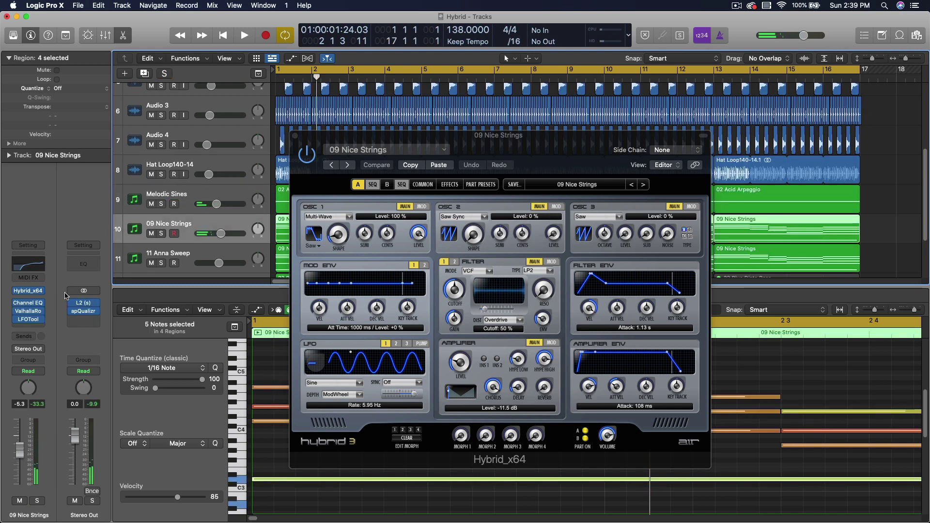
left_click(28, 311)
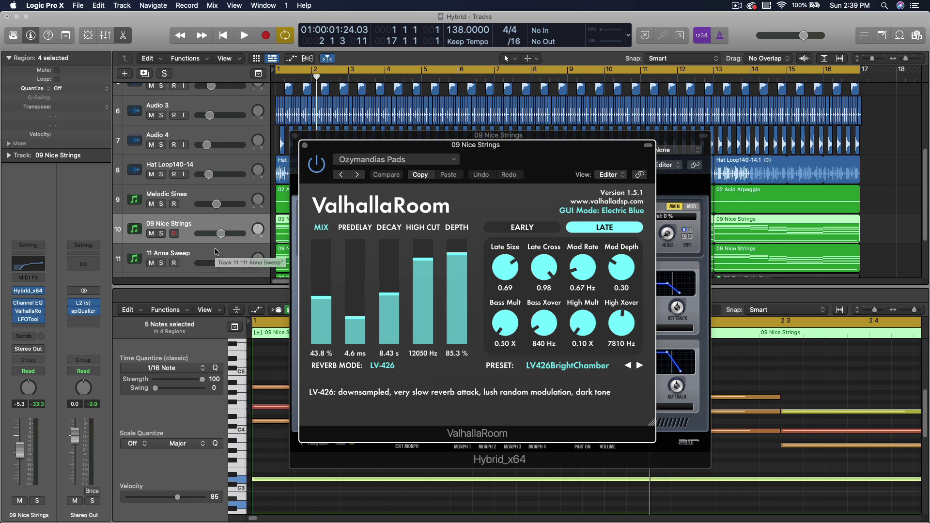
left_click(161, 233)
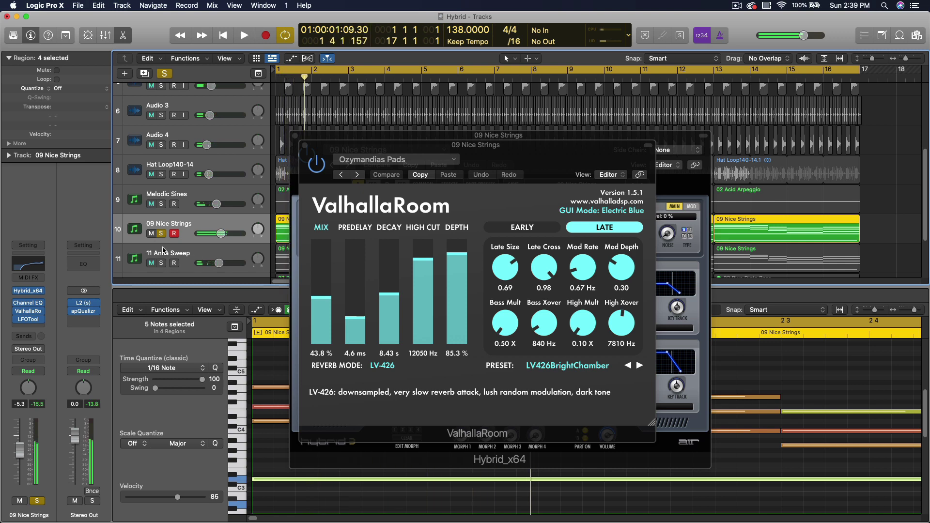
Switch the solo from 09 Nice Strings to 11 Anna Sweep, play it back, and stop
left_click(161, 264)
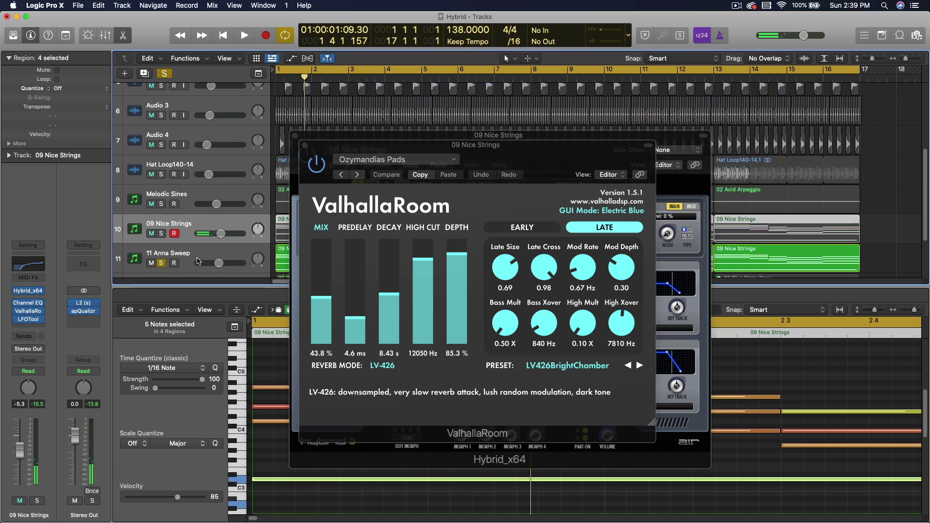
key("space")
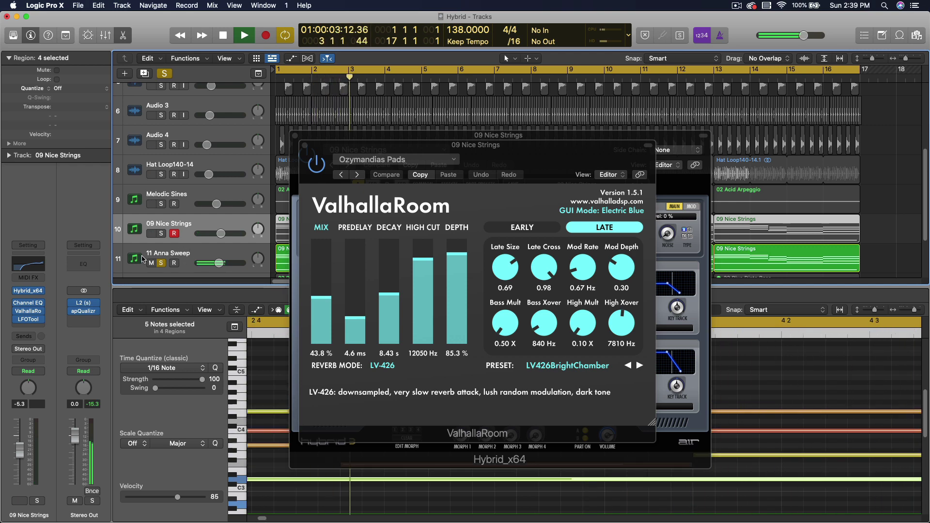
key("space")
Close the 09 Nice Strings Hybrid window, select 11 Anna Sweep, view its Hybrid instrument and preset in full, and close it
mouse_move(35, 289)
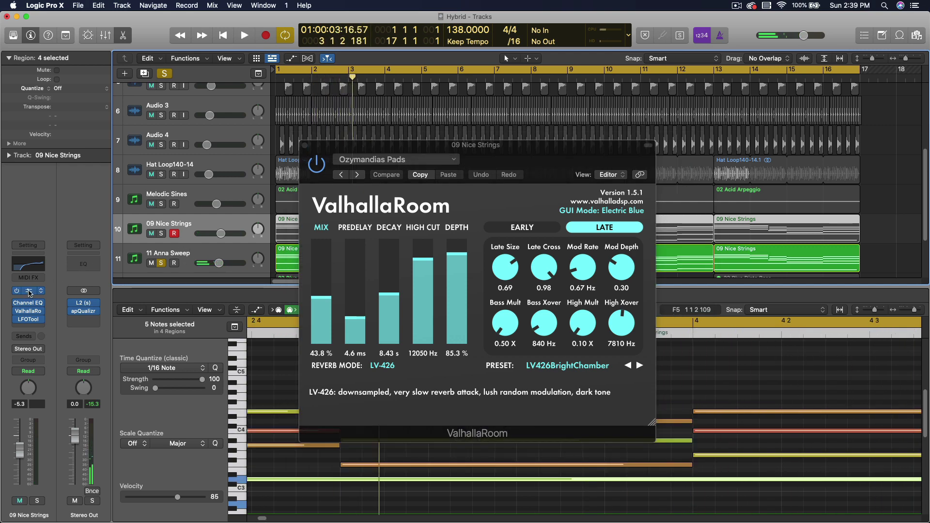
left_click(29, 292)
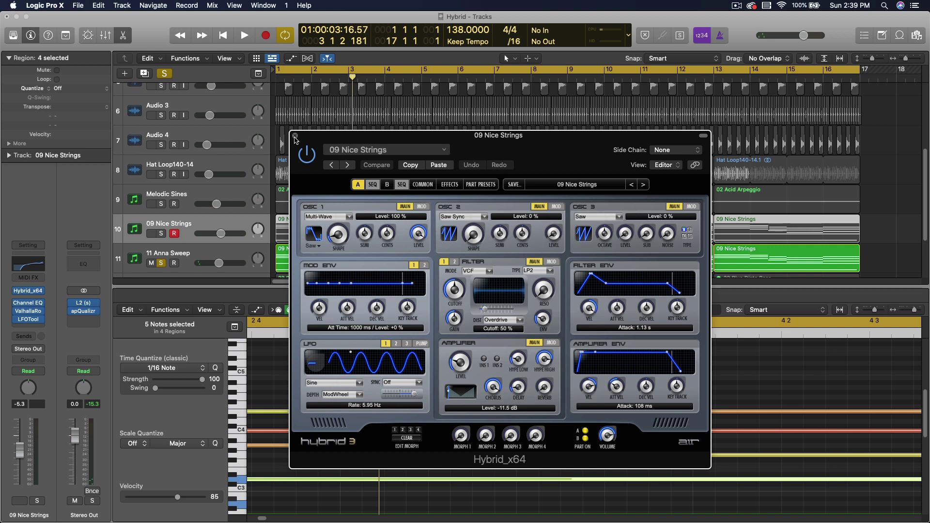
left_click(174, 258)
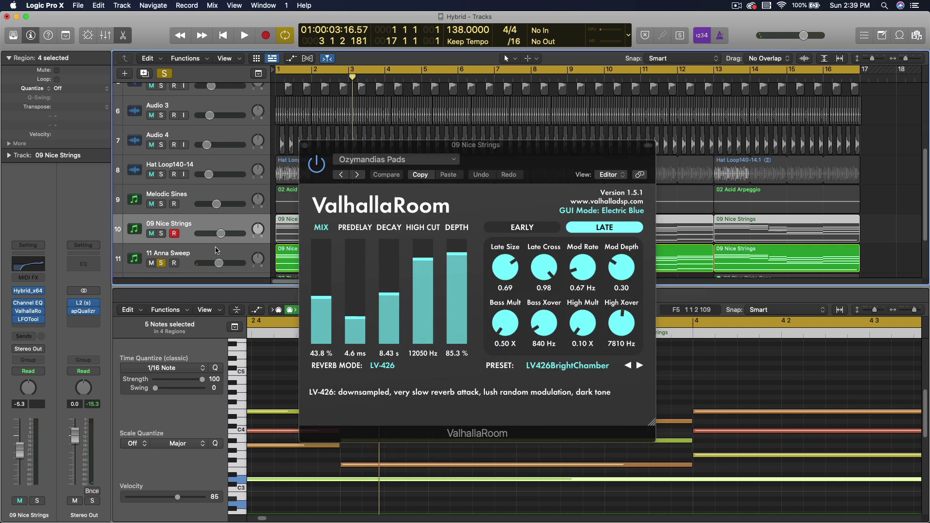
left_click(29, 292)
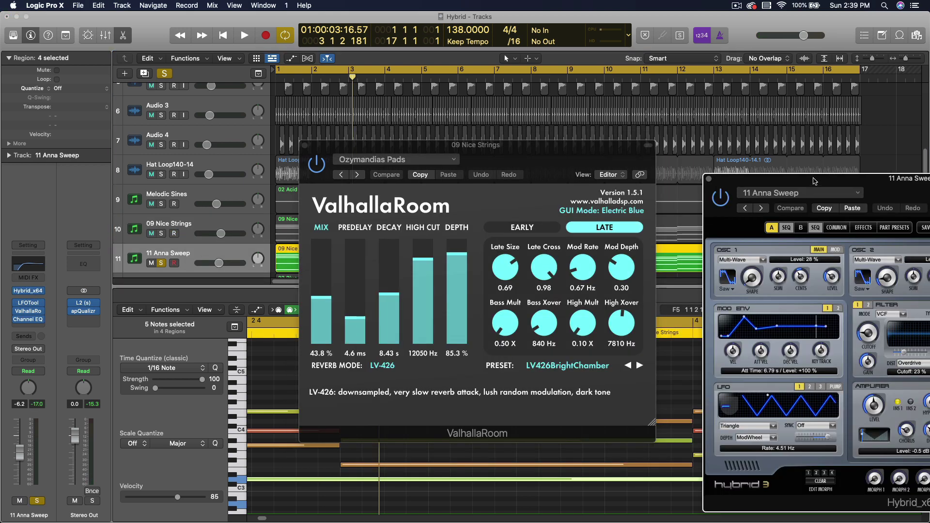
left_click_drag(830, 180, 444, 98)
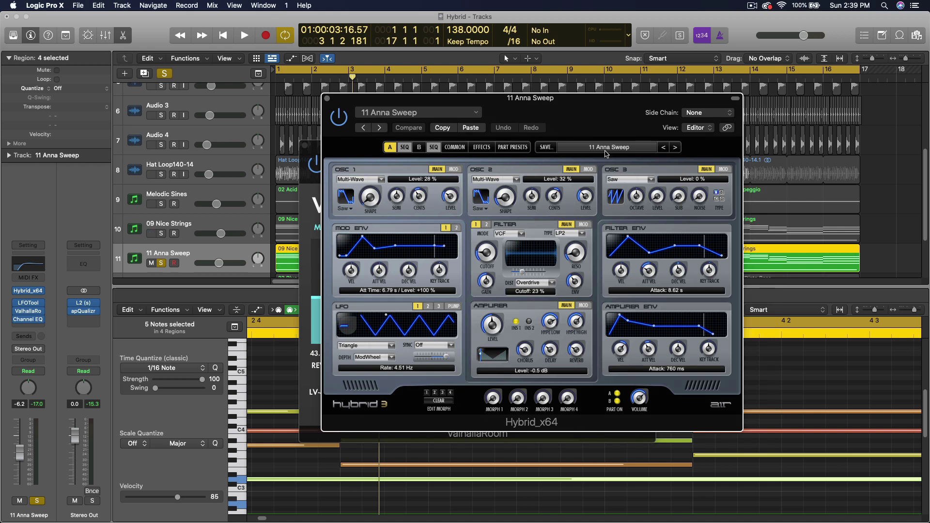
left_click(327, 98)
Select the Acid track, show its Hybrid instrument's effects page, and solo and play back only this track
scroll(327, 145, "down", 2)
left_click(189, 215)
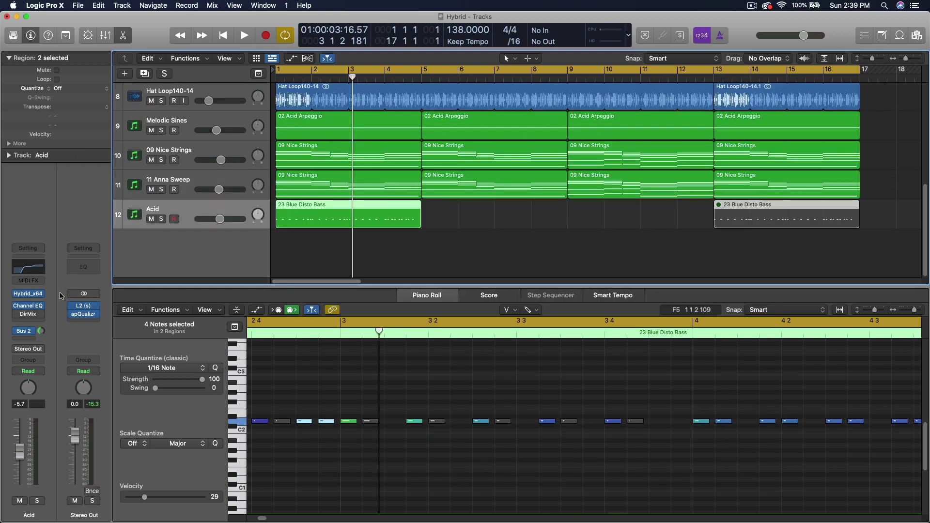
left_click(29, 294)
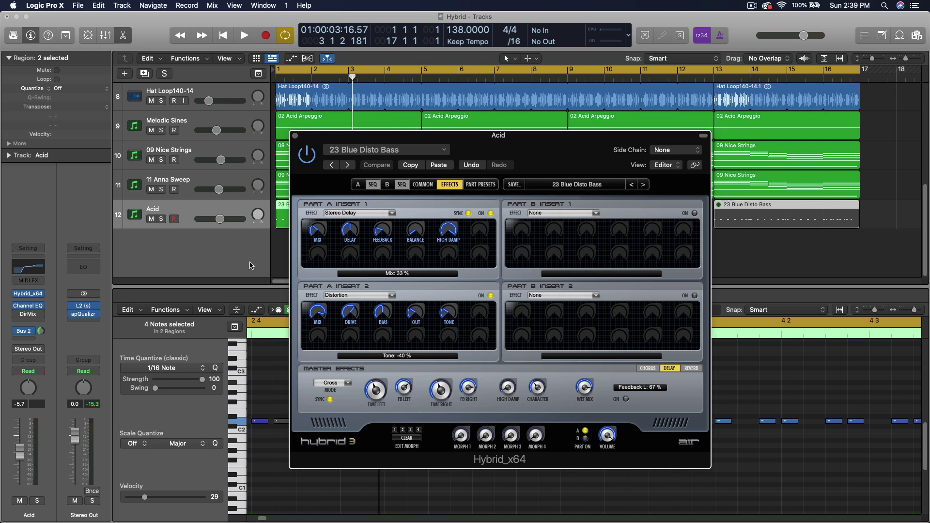
left_click(162, 219)
key("space")
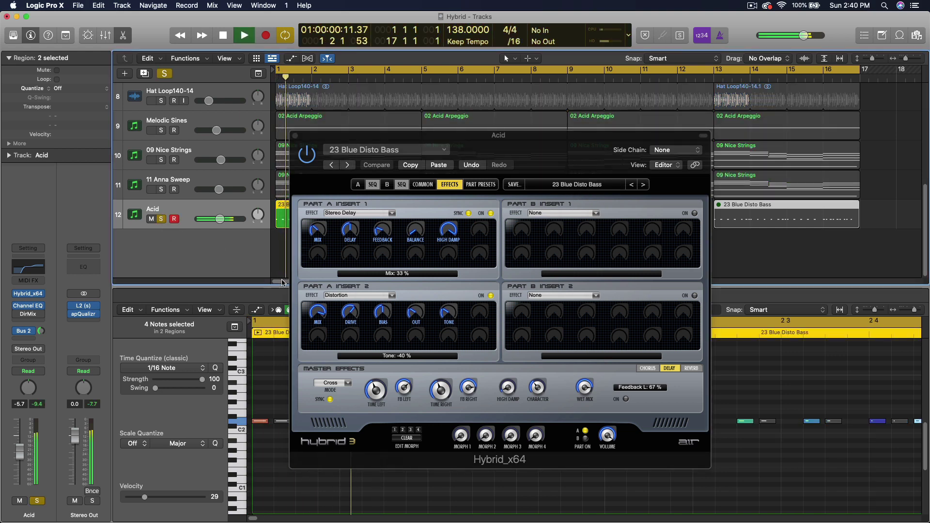
Stop playback, show the Part A synthesis page of the Acid track's Hybrid instrument, and close the instrument window
mouse_move(319, 140)
left_mouse_down()
mouse_move(525, 179)
mouse_move(614, 178)
mouse_move(625, 193)
mouse_move(511, 218)
mouse_move(348, 135)
mouse_move(315, 128)
left_mouse_up()
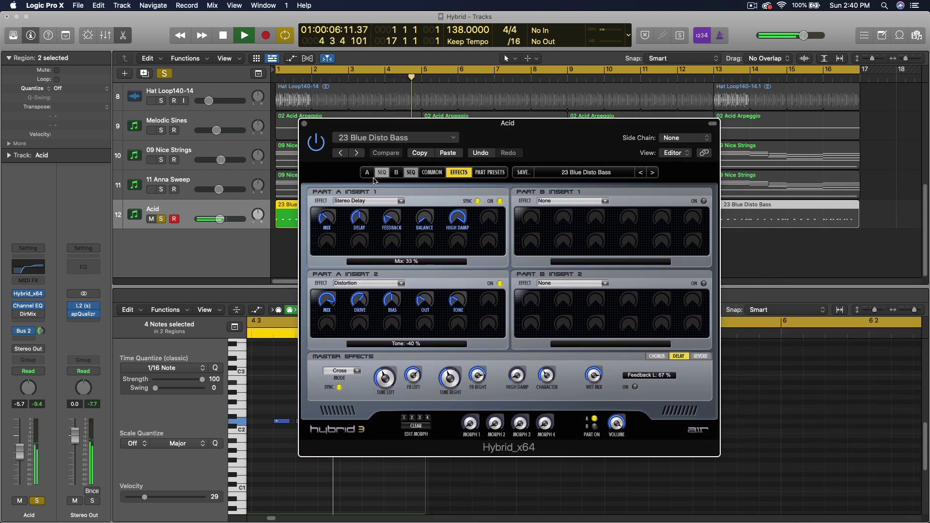
key("space")
left_click(367, 173)
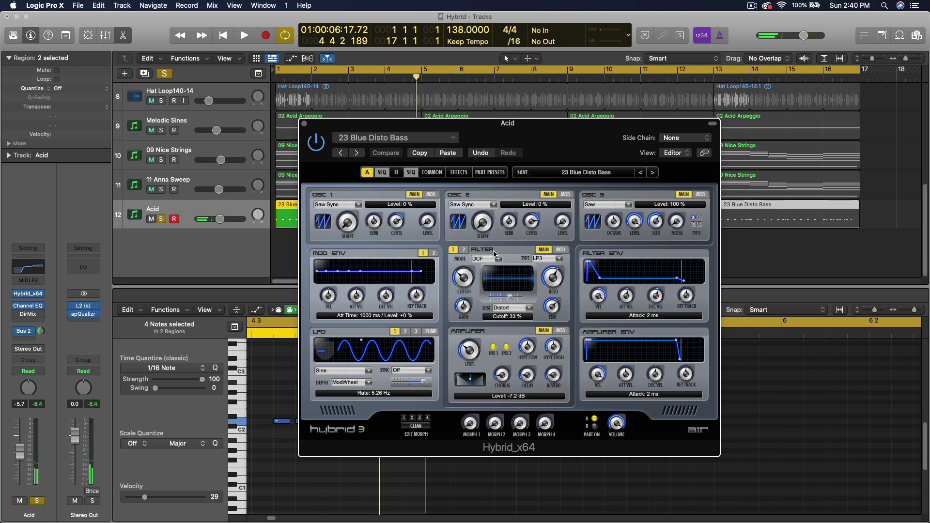
left_click(304, 124)
Play back the soloed Acid track twice from the start, following its notes in the Piano Roll, and stop
scroll(369, 442, "left", 5)
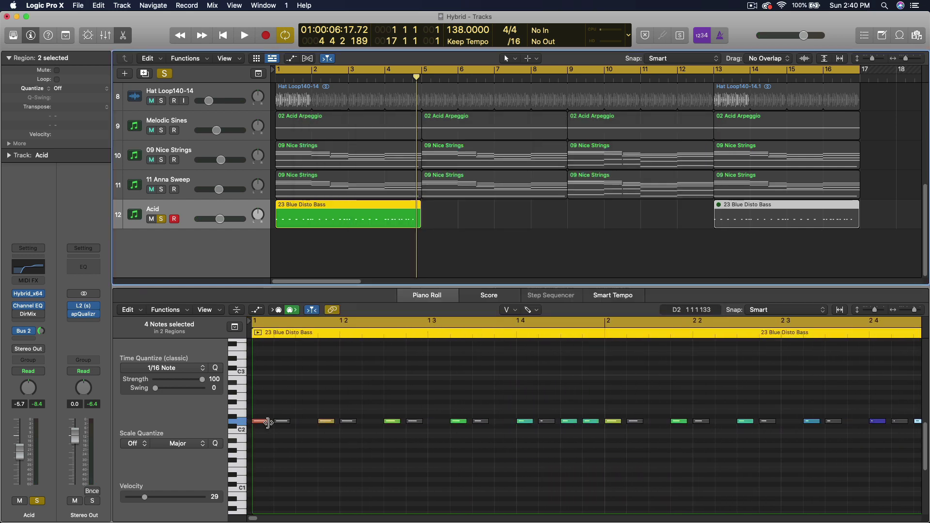
key("space")
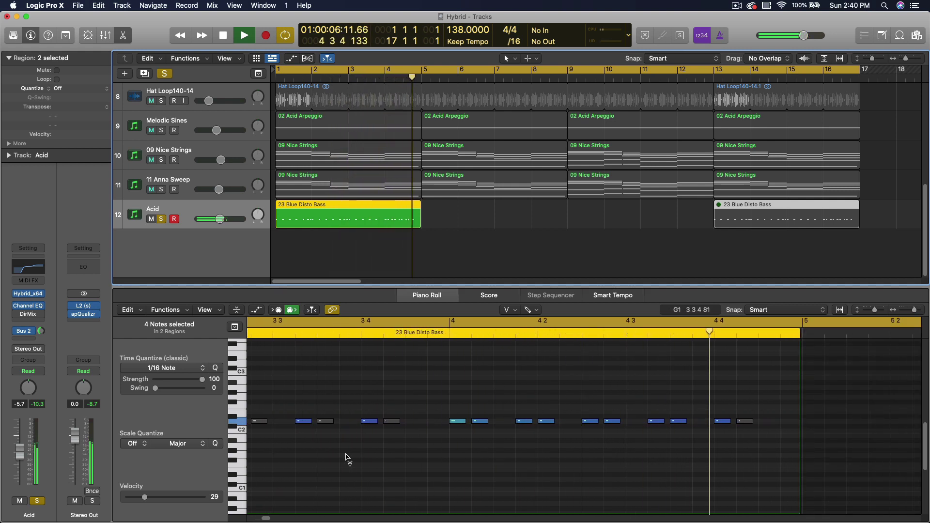
key("space")
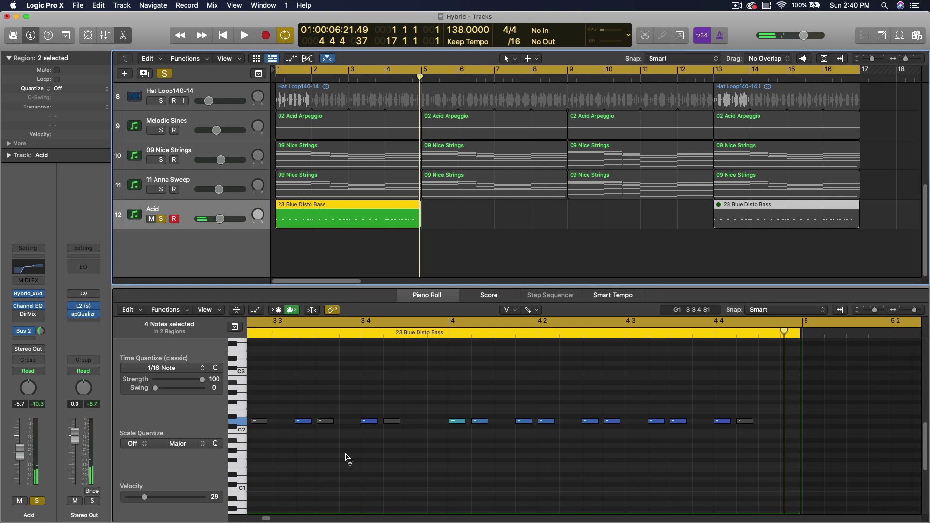
key("Return")
key("space")
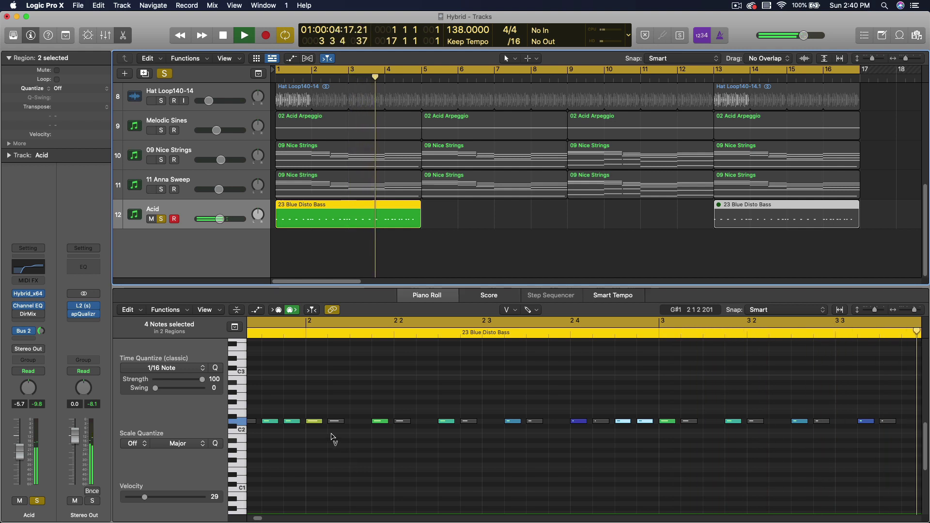
key("space")
Reopen the Acid track's Hybrid instrument, review its Stereo Delay and Distortion effects, and close it
left_click(29, 294)
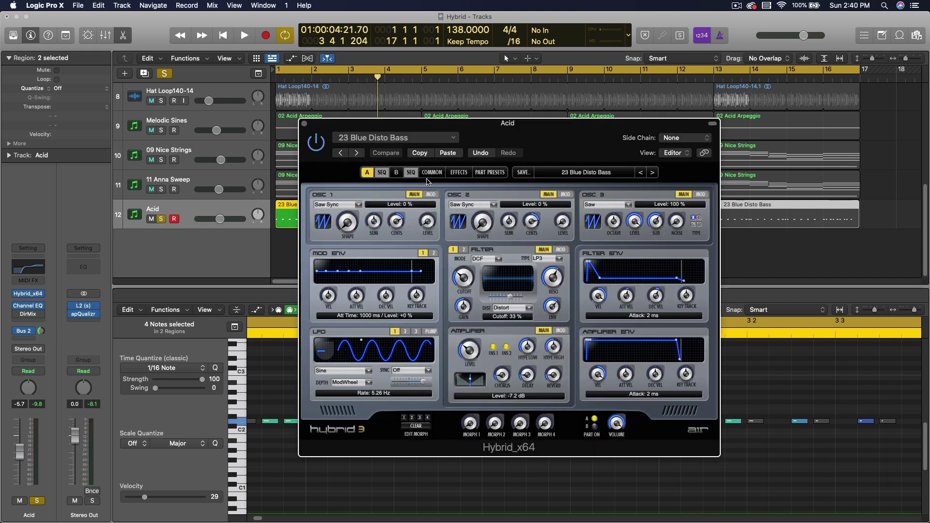
left_click(459, 172)
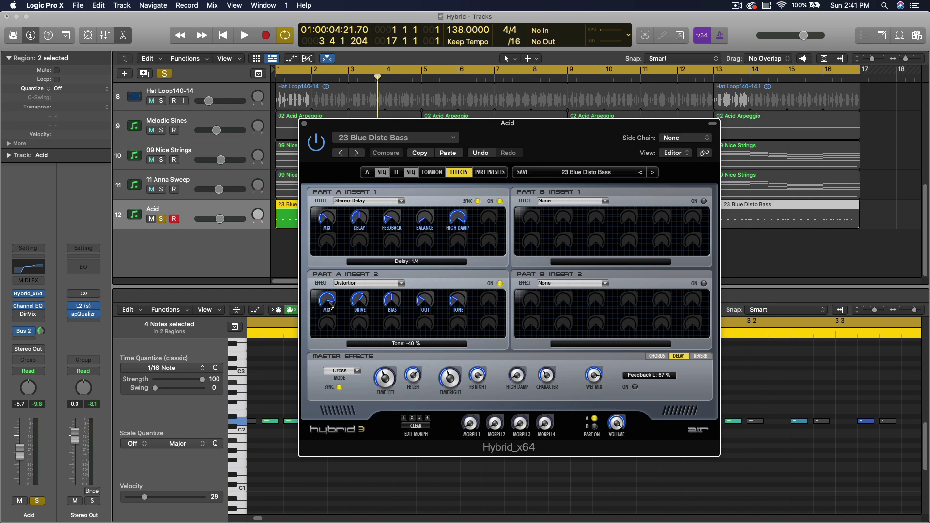
left_click(304, 124)
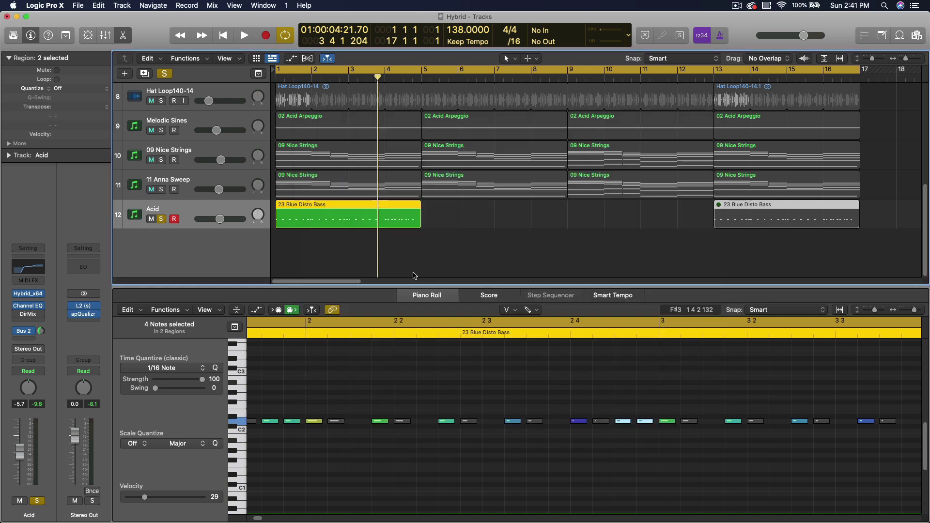
Turn off the solo on the Acid track and hide the Piano Roll to show all twelve tracks
key("space")
key("s")
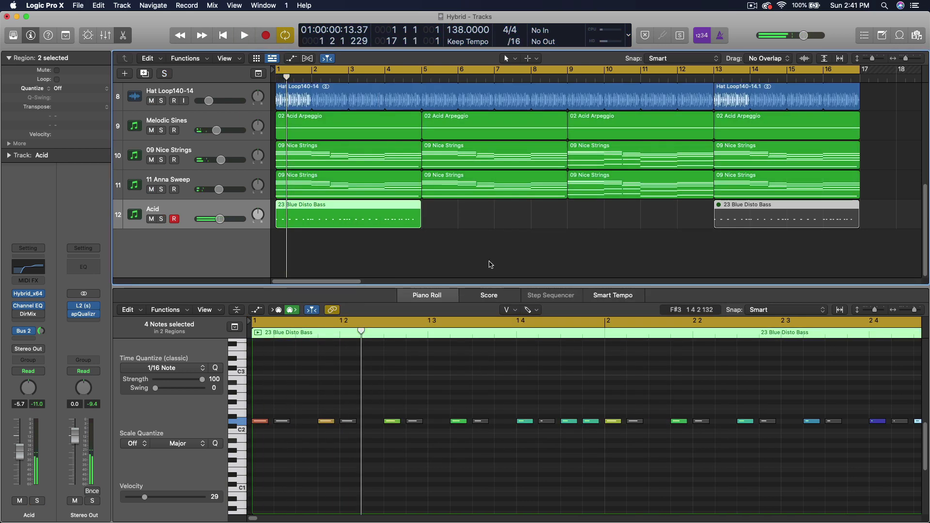
scroll(490, 265, "up", 10)
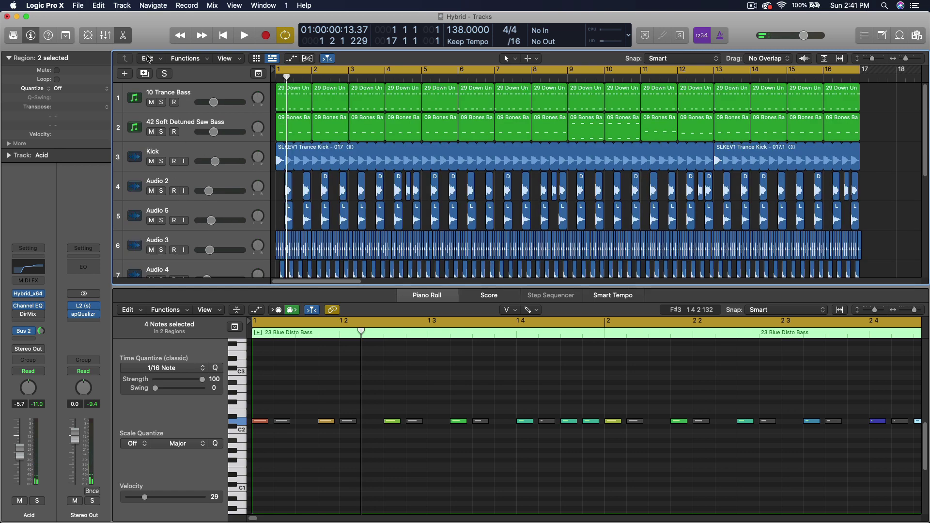
left_click(122, 35)
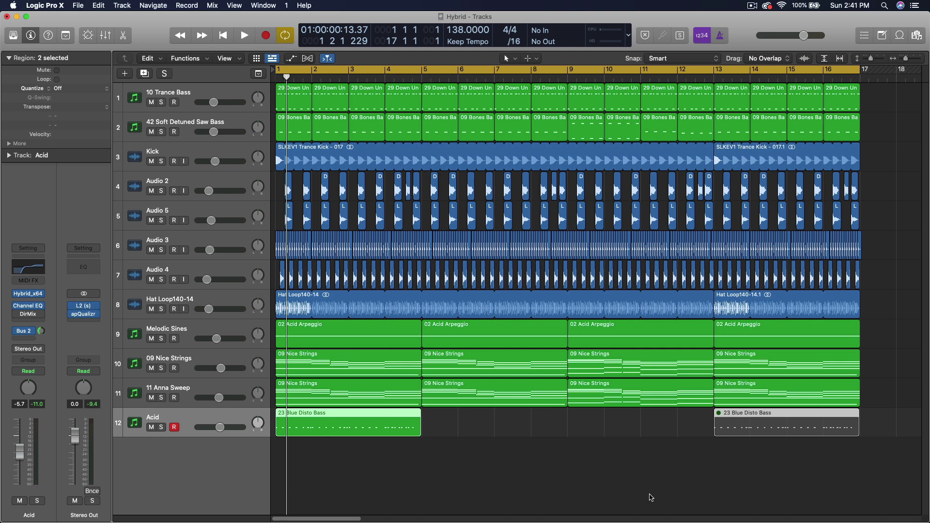
Play back the full arrangement, lower the Acid track's volume to -9.4 dB, and stop
key("space")
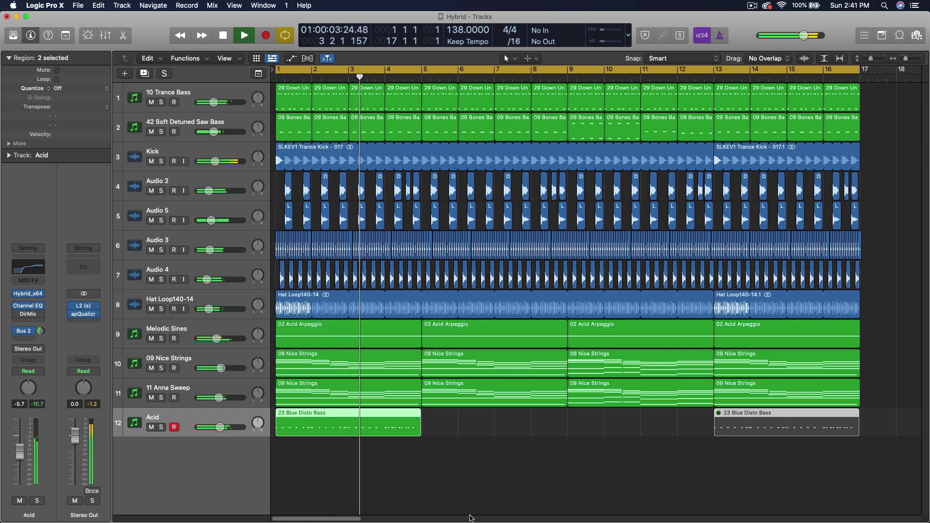
left_click_drag(220, 427, 216, 427)
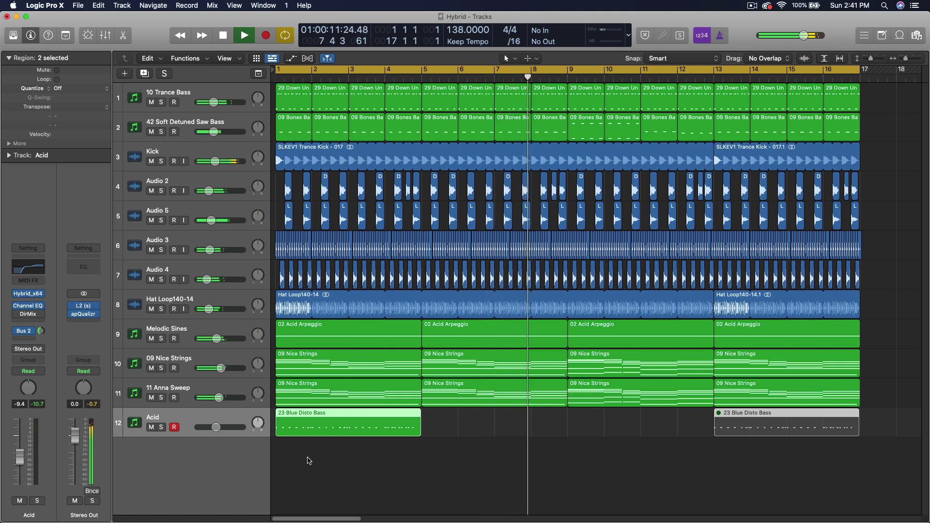
key("space")
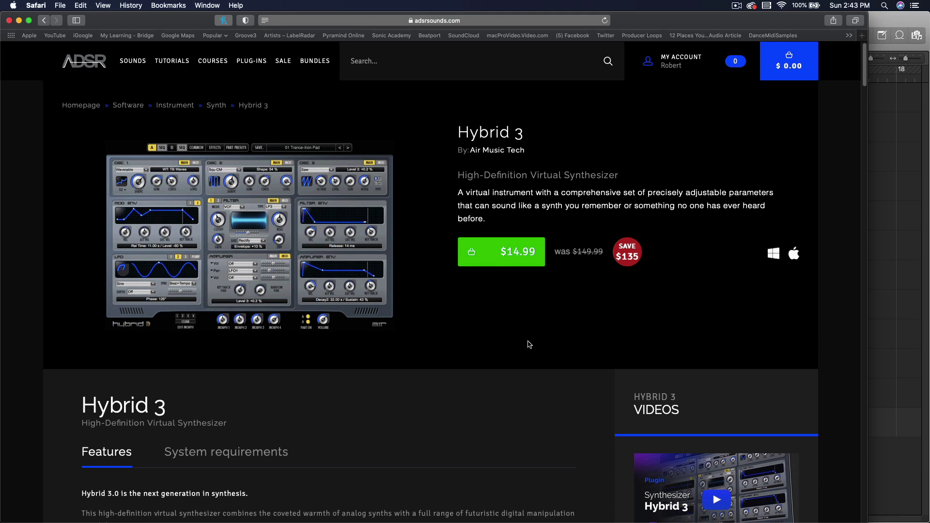
Switch from the Hybrid 3 web page back to Logic Pro, play the full arrangement, and open the Mixer
left_click(897, 309)
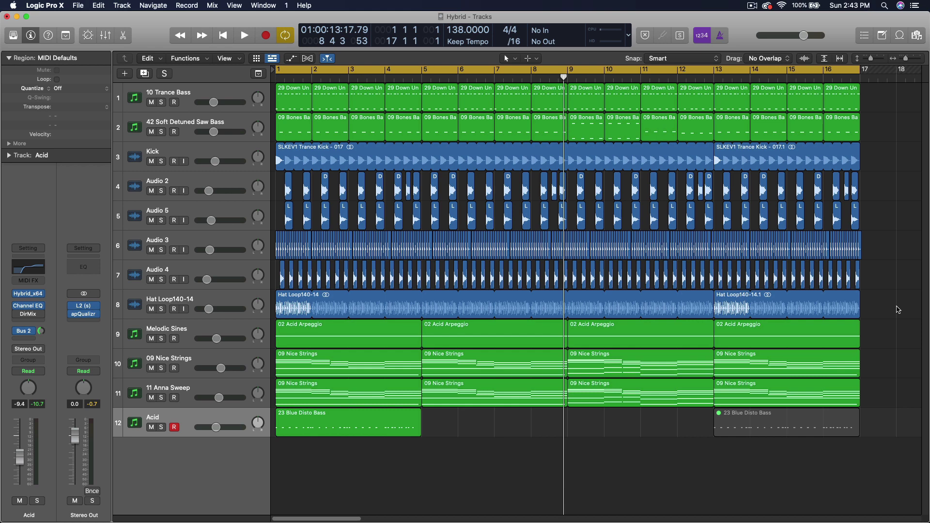
key("space")
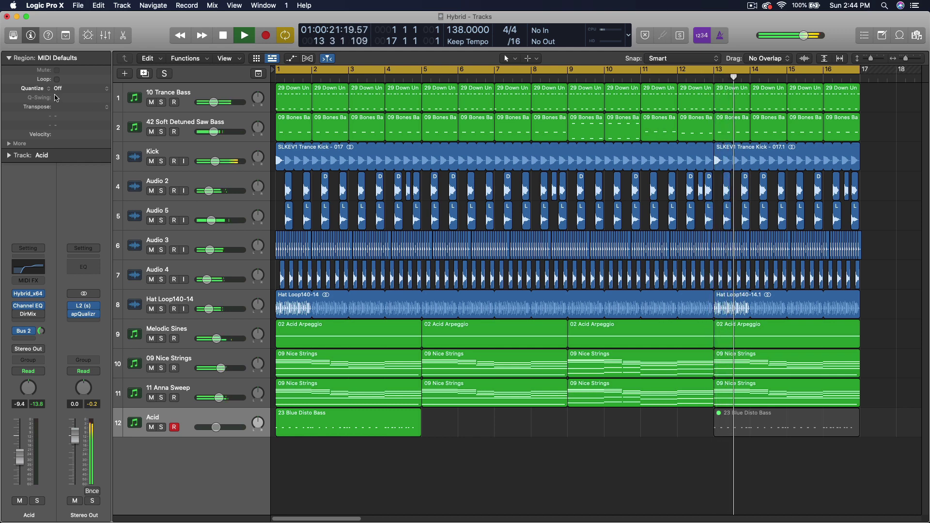
left_click(105, 35)
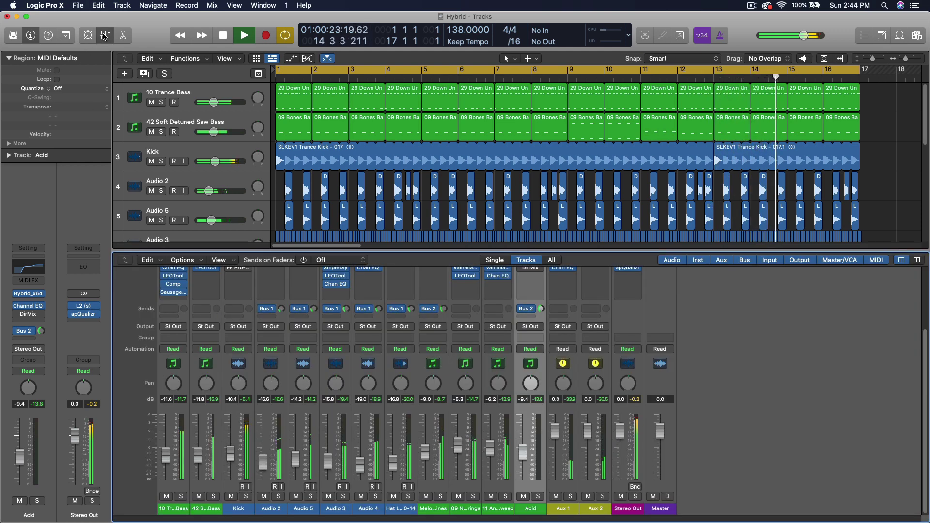